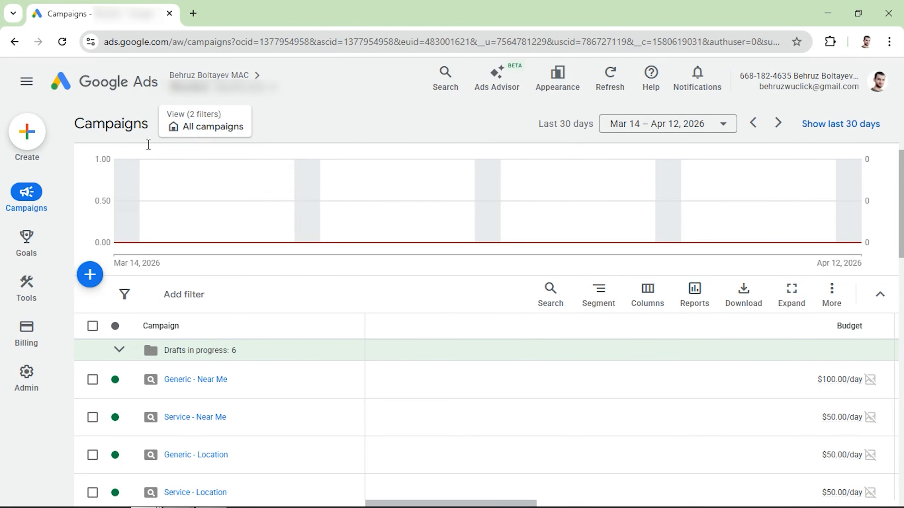
# Step: Open Keyword Planner in a separate browser tab while keeping the campaigns overview open
pyautogui.moveTo(26, 194)
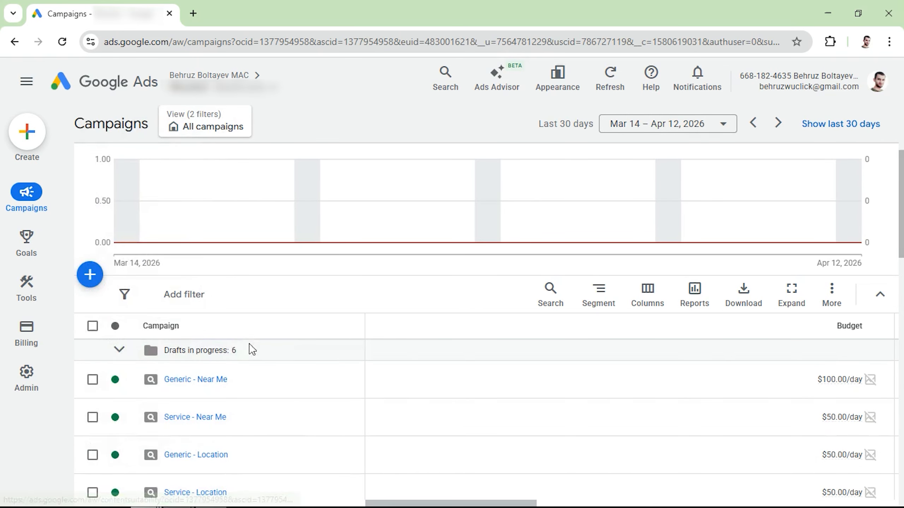
pyautogui.moveTo(25, 295)
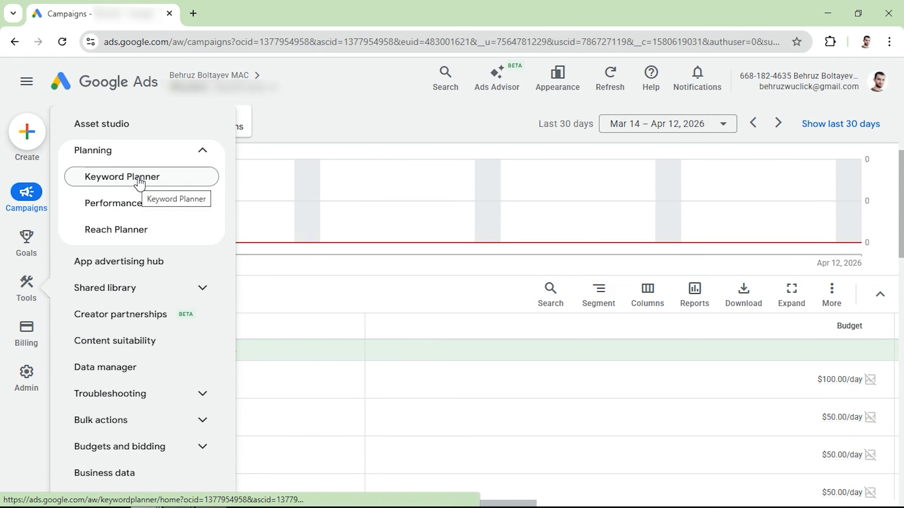
pyautogui.rightClick(165, 182)
pyautogui.click(192, 194)
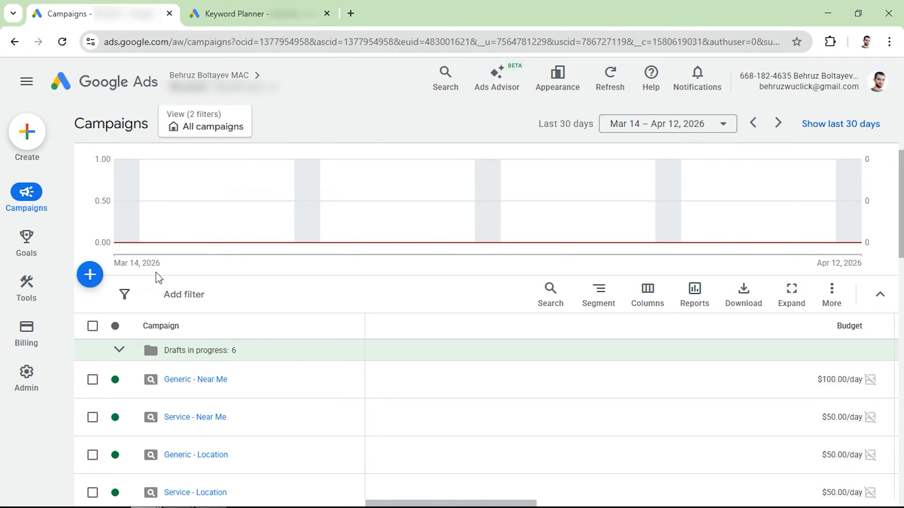
# Step: Start creating a new campaign and choose Leads as its objective
pyautogui.click(93, 281)
pyautogui.click(137, 294)
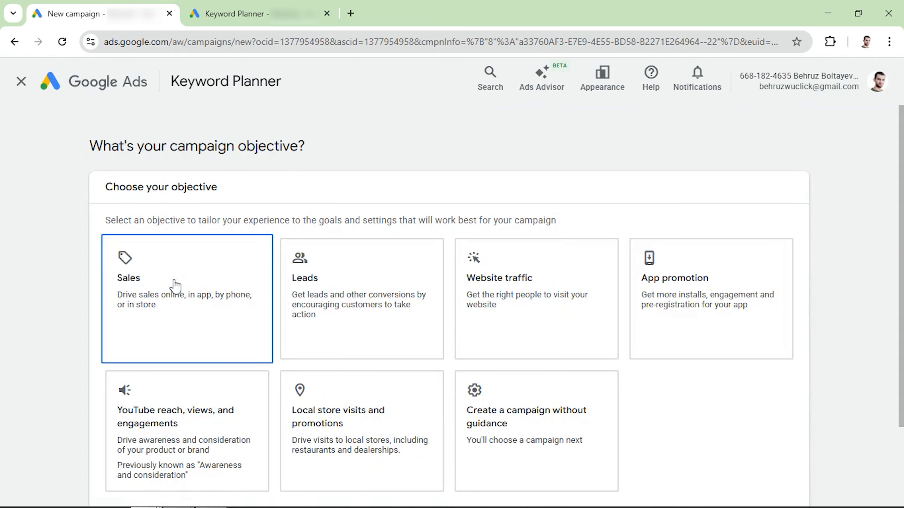
pyautogui.click(341, 296)
pyautogui.scroll(-6, 340, 297)
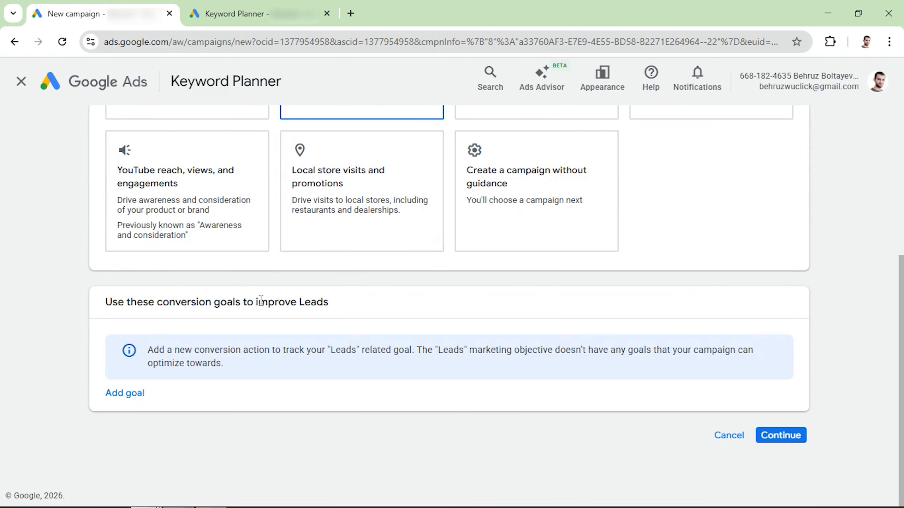
# Step: Add Phone call leads as the campaign's conversion goal and continue to the campaign type selection
pyautogui.click(137, 396)
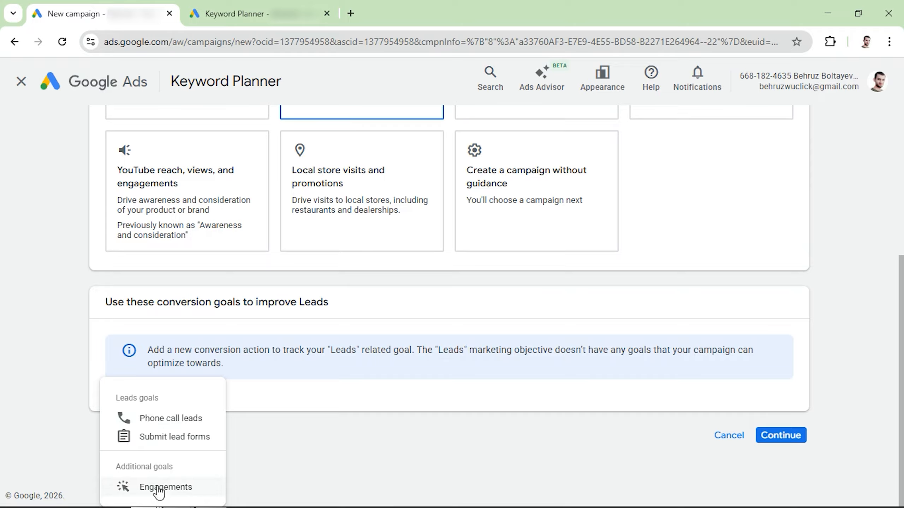
pyautogui.click(164, 422)
pyautogui.scroll(-1, 632, 406)
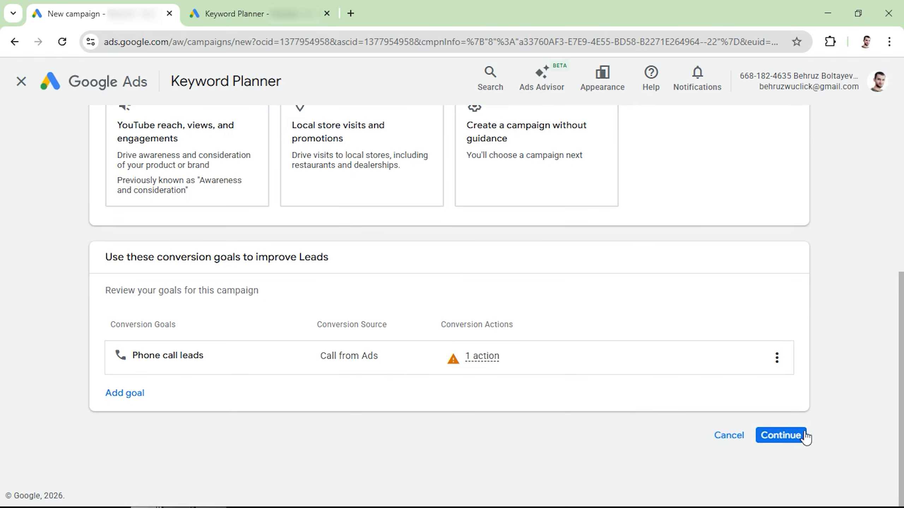
pyautogui.click(780, 435)
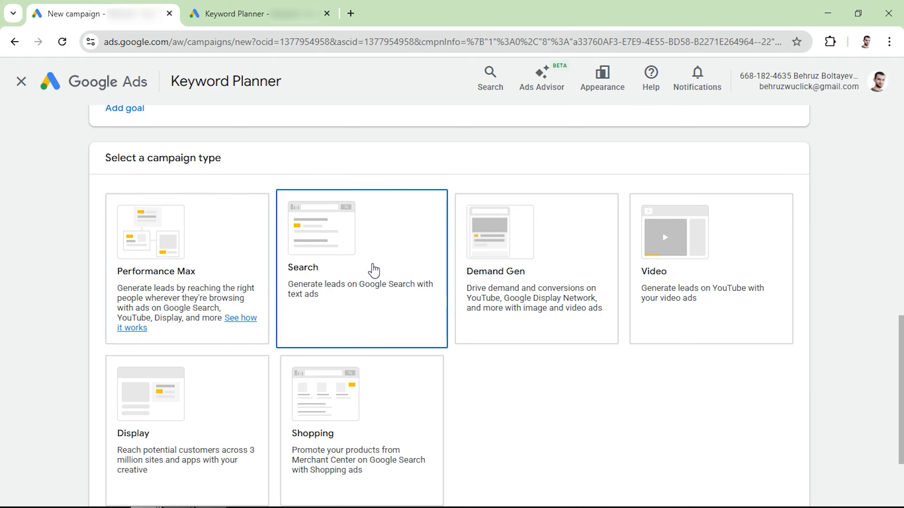
# Step: Choose the Search campaign type with website visits and phone calls as the ways to reach the goal, and continue
pyautogui.click(374, 270)
pyautogui.scroll(-7, 375, 274)
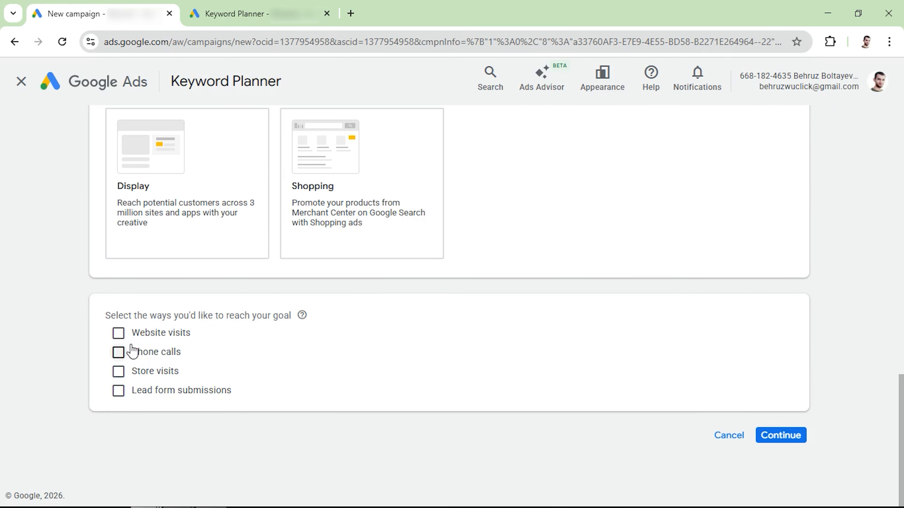
pyautogui.click(118, 333)
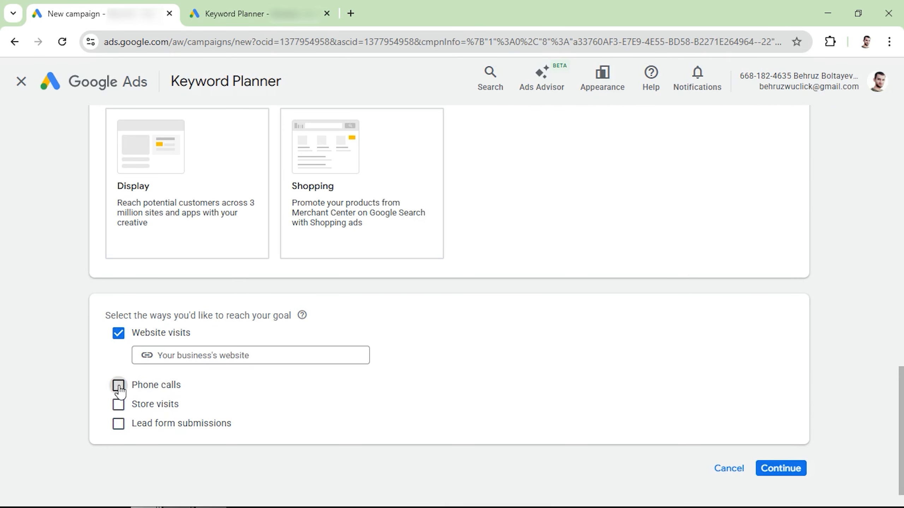
pyautogui.click(118, 386)
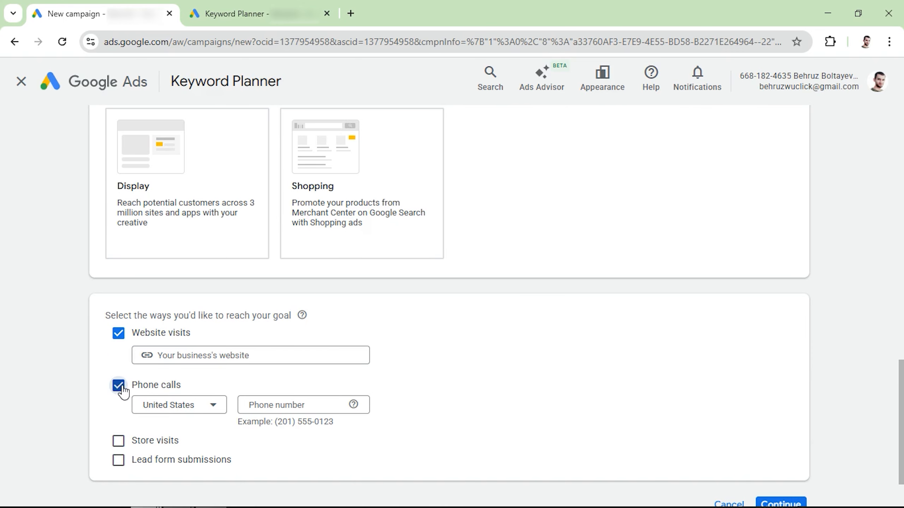
pyautogui.scroll(-3, 710, 345)
pyautogui.click(775, 441)
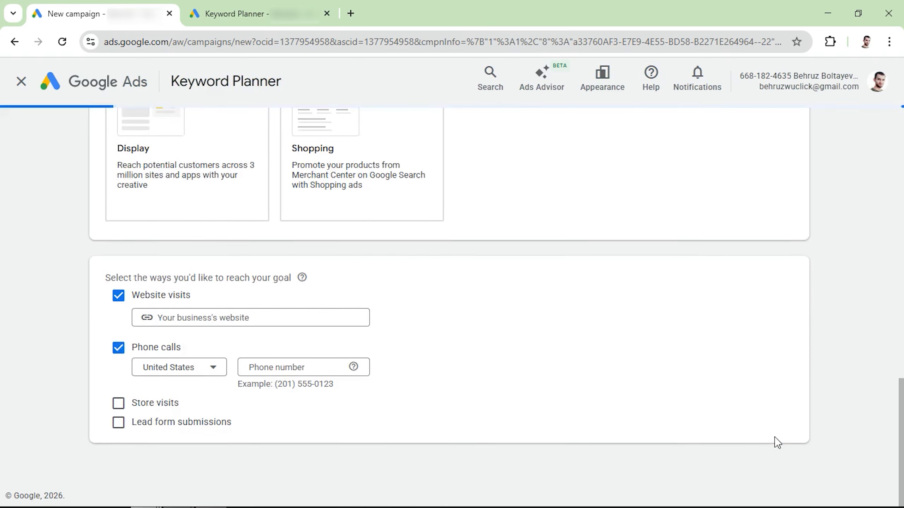
# Step: Name the campaign "Towing search - NV" and start it as a new campaign instead of resuming a saved draft
pyautogui.click(215, 364)
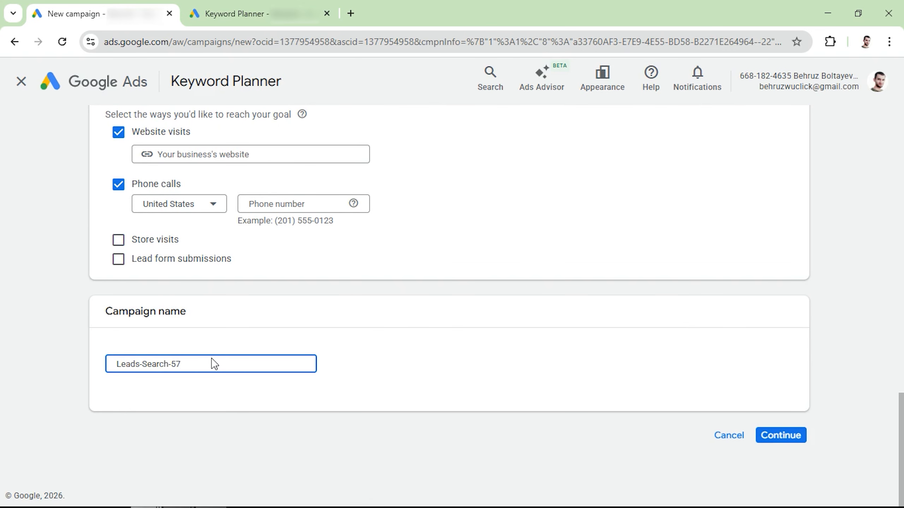
pyautogui.hotkey('ctrl', 'a')
pyautogui.write('Towing search - NV')
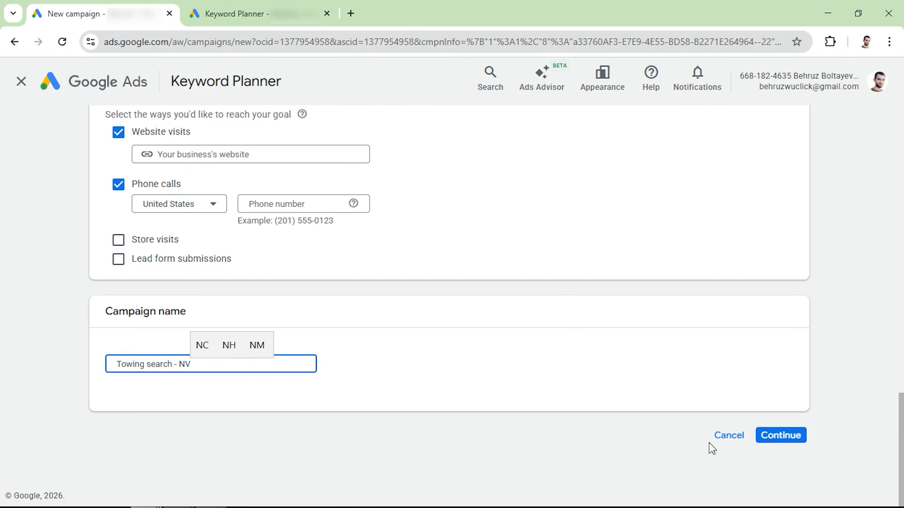
pyautogui.click(779, 437)
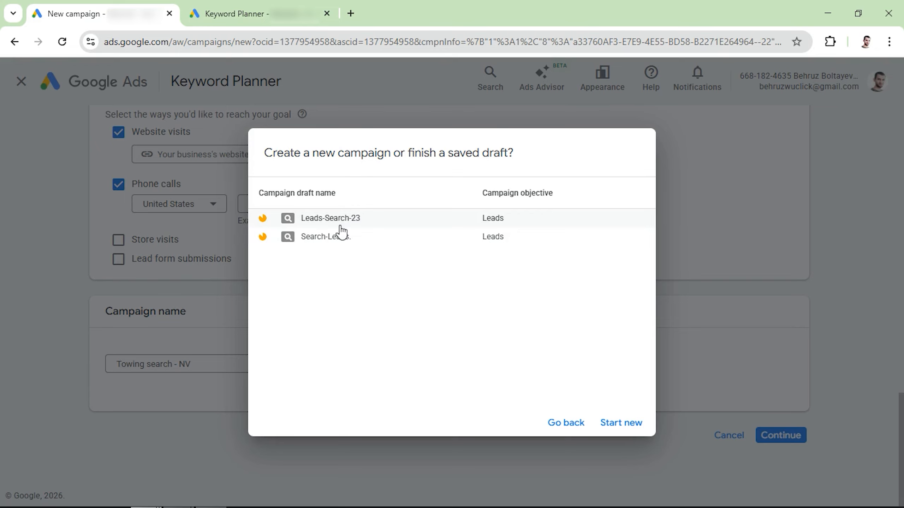
pyautogui.click(621, 428)
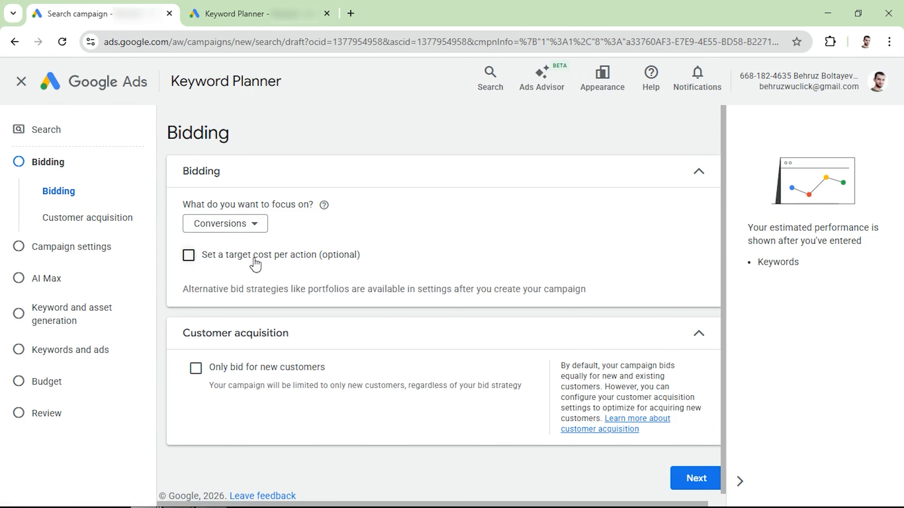
# Step: Set the bidding focus to Clicks and enable the maximum cost per click bid limit
pyautogui.click(240, 227)
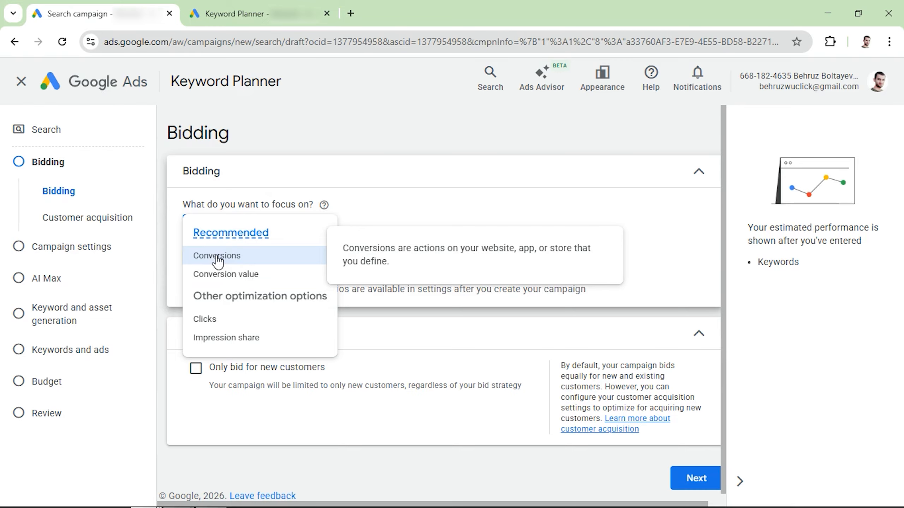
pyautogui.click(210, 326)
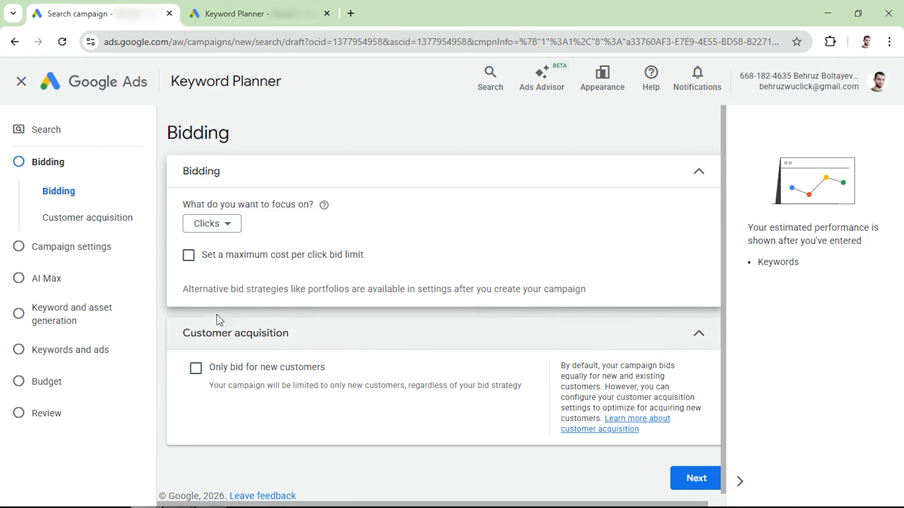
pyautogui.click(189, 255)
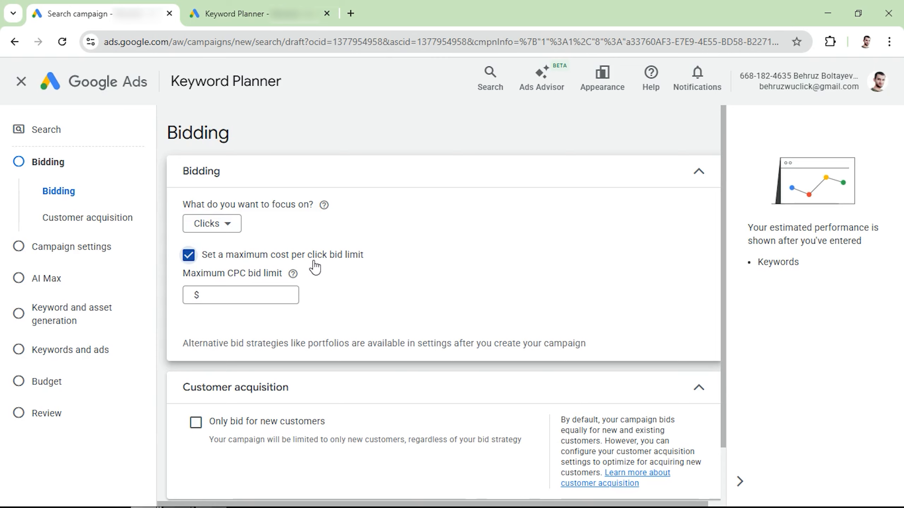
pyautogui.tripleClick(241, 273)
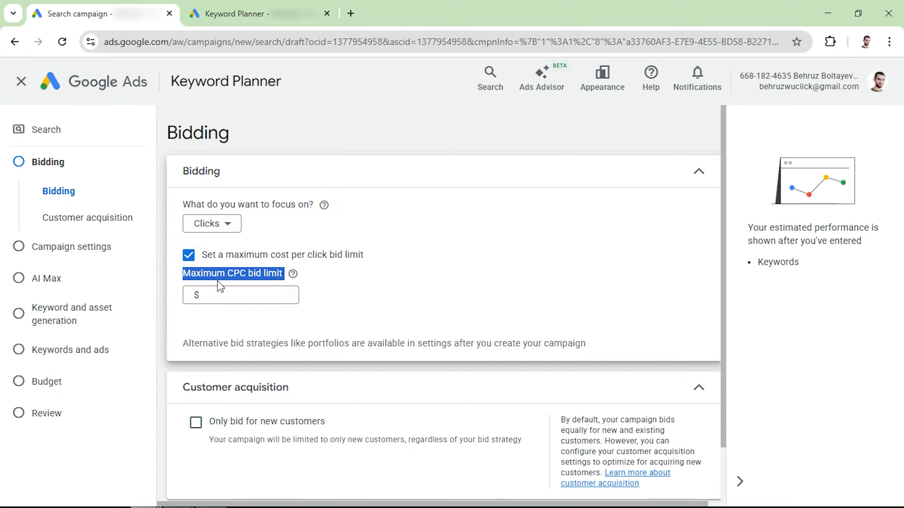
pyautogui.click(258, 300)
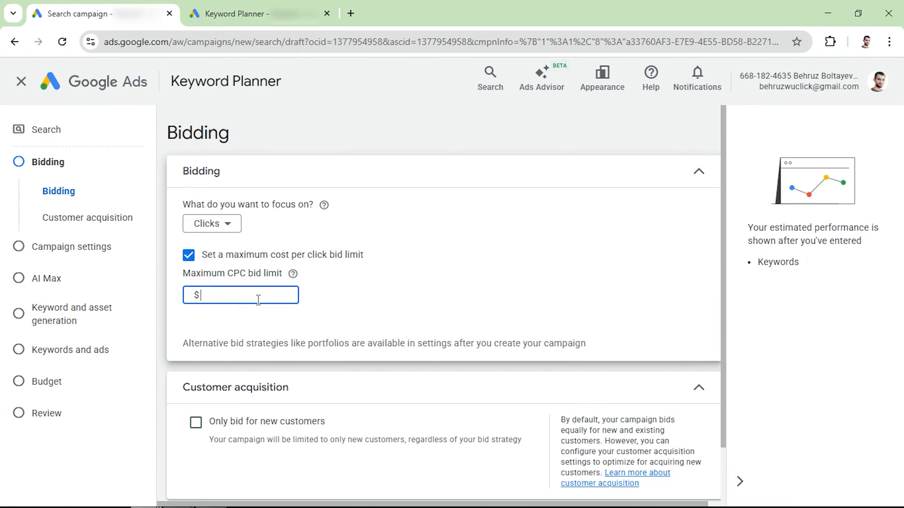
# Step: Switch to Keyword Planner and discover new keywords for "towing near me"
pyautogui.click(244, 14)
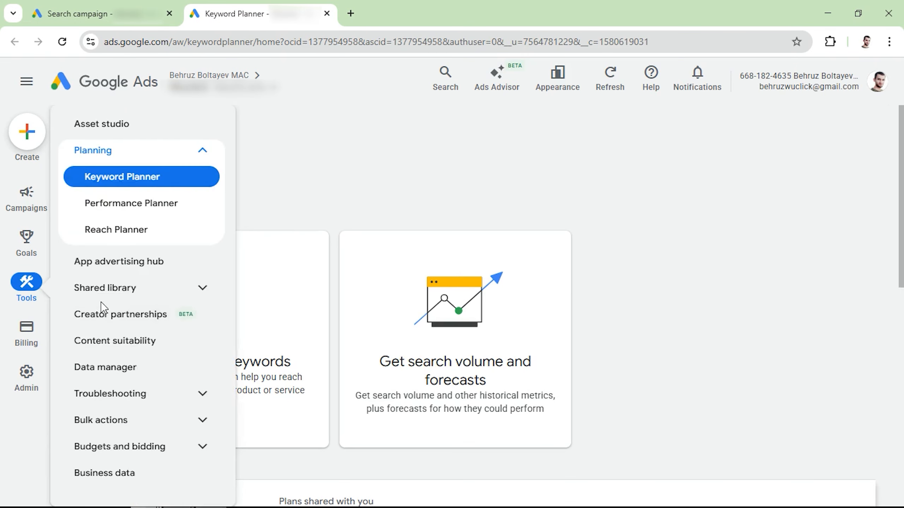
pyautogui.moveTo(36, 286)
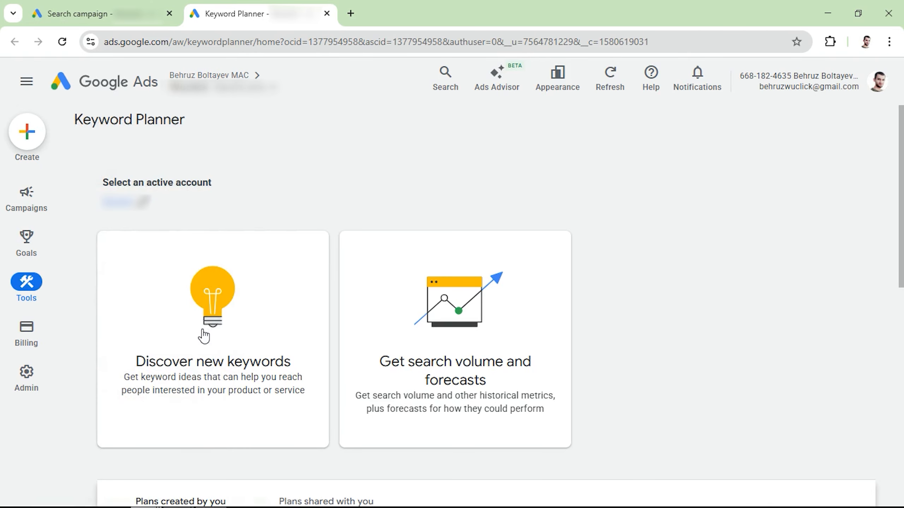
pyautogui.click(204, 336)
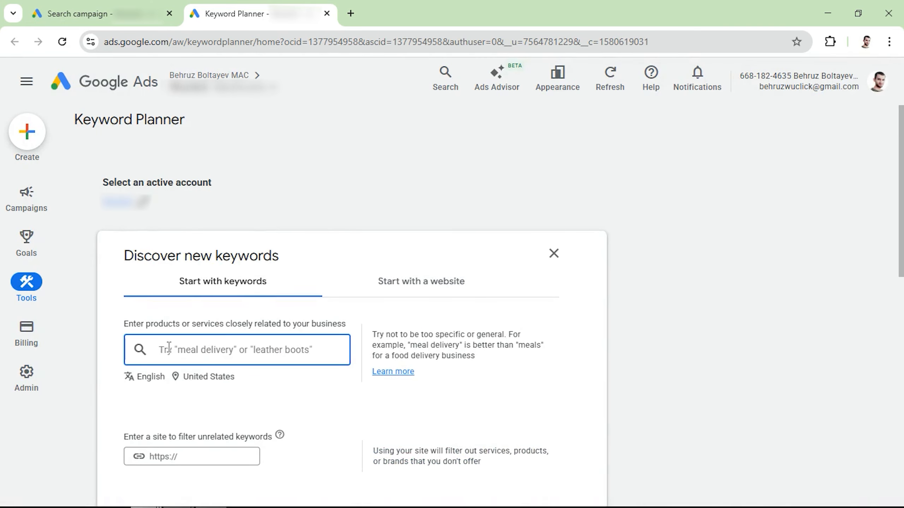
pyautogui.write('towing ne')
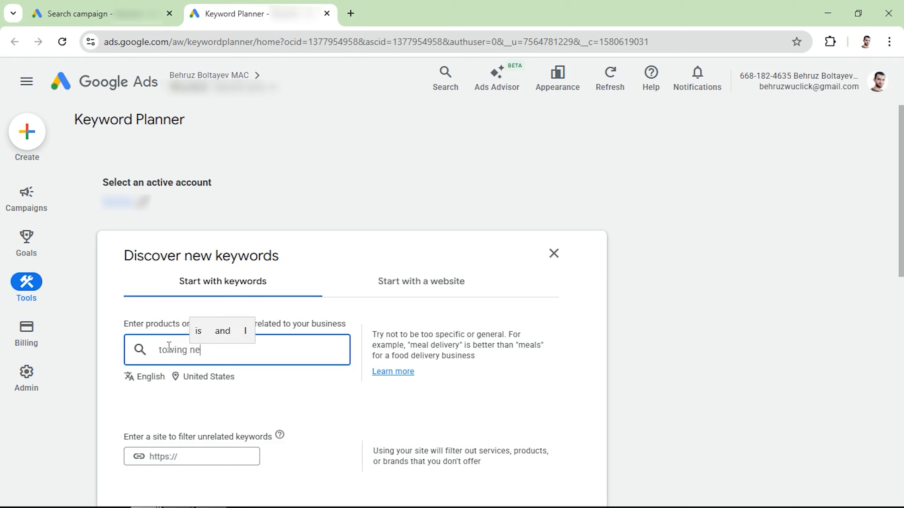
pyautogui.write('ar me')
pyautogui.press('Return')
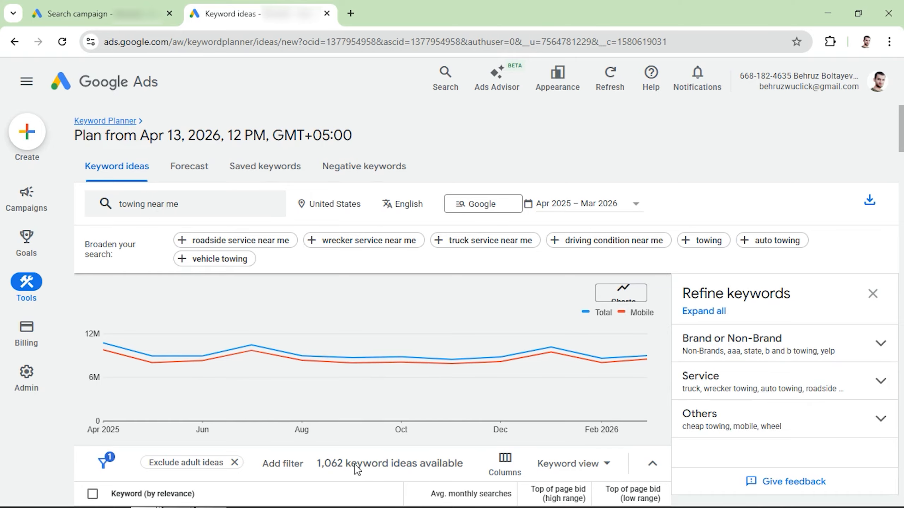
# Step: Close the keyword refinement suggestions and replace the country location with the city of New York, New York, United States
pyautogui.click(872, 294)
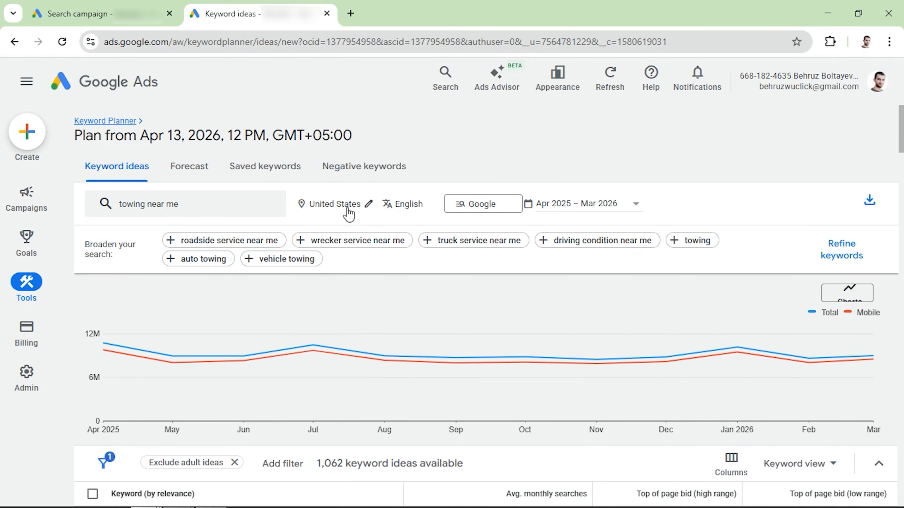
pyautogui.scroll(-5, 823, 384)
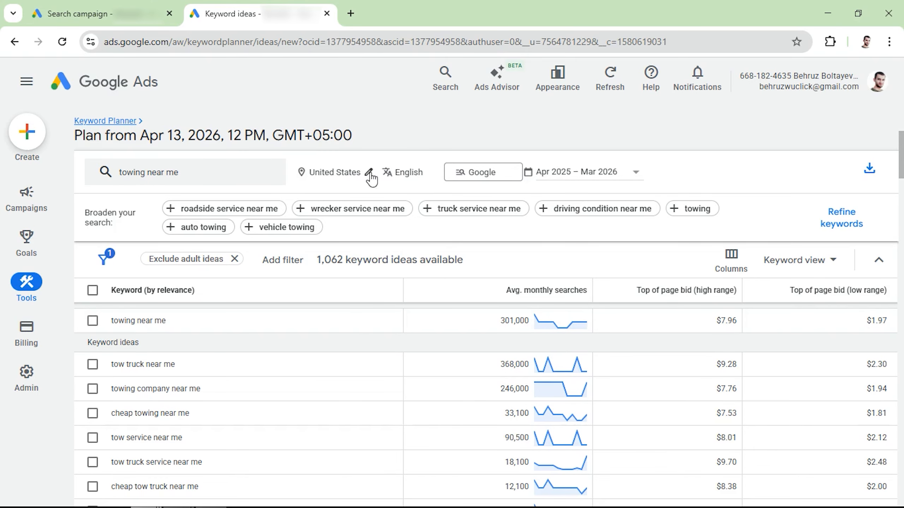
pyautogui.click(368, 174)
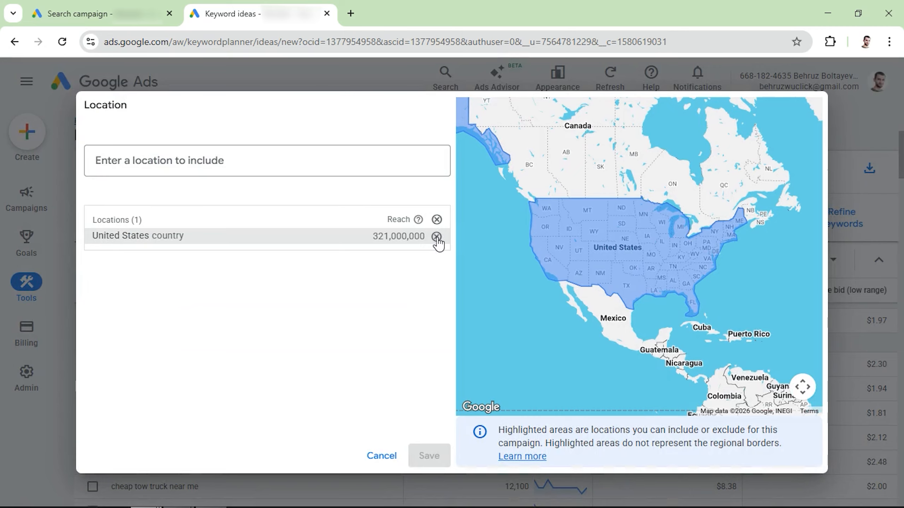
pyautogui.click(436, 237)
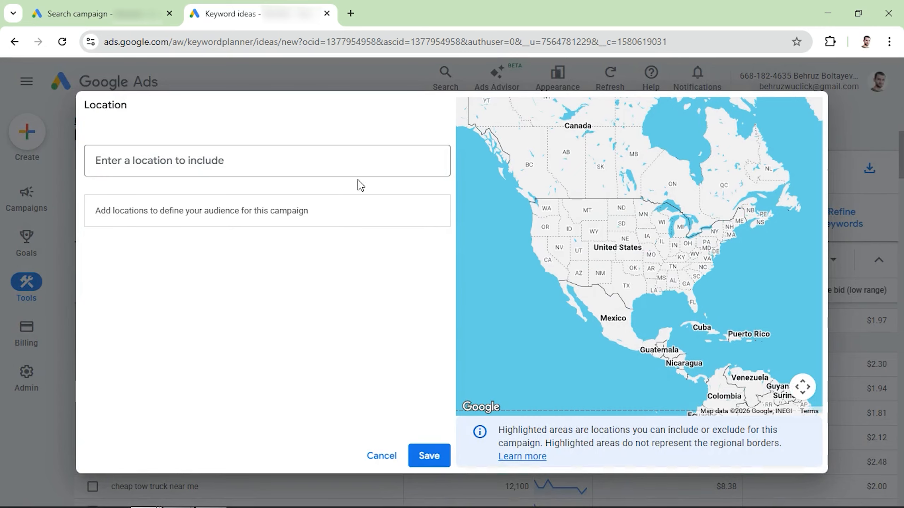
pyautogui.click(324, 161)
pyautogui.write('new york')
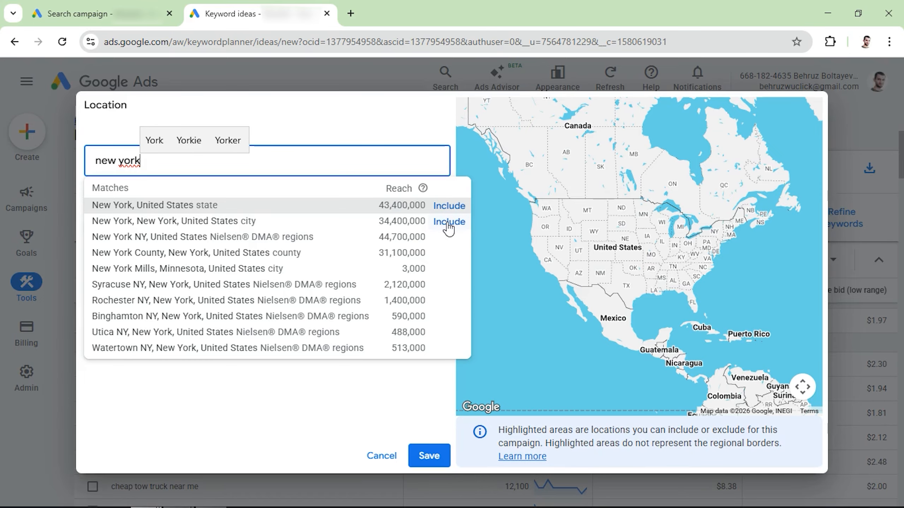
pyautogui.click(447, 223)
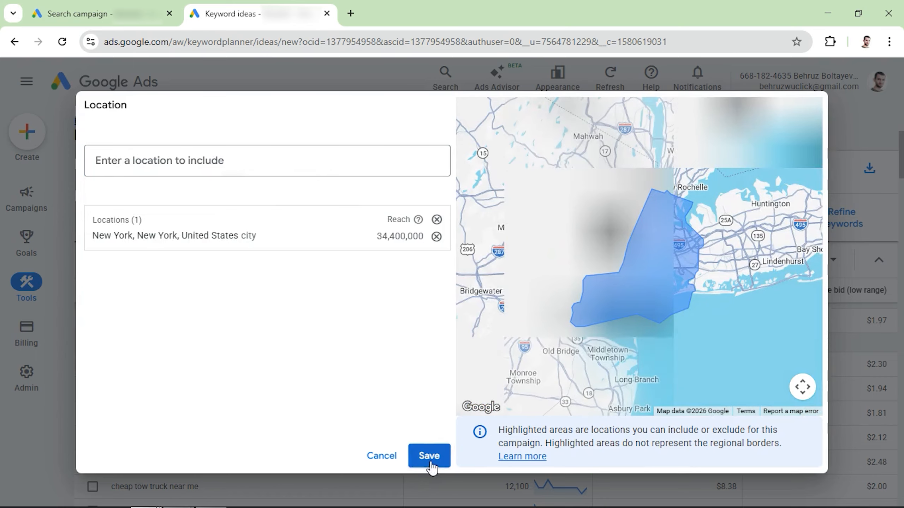
pyautogui.click(427, 460)
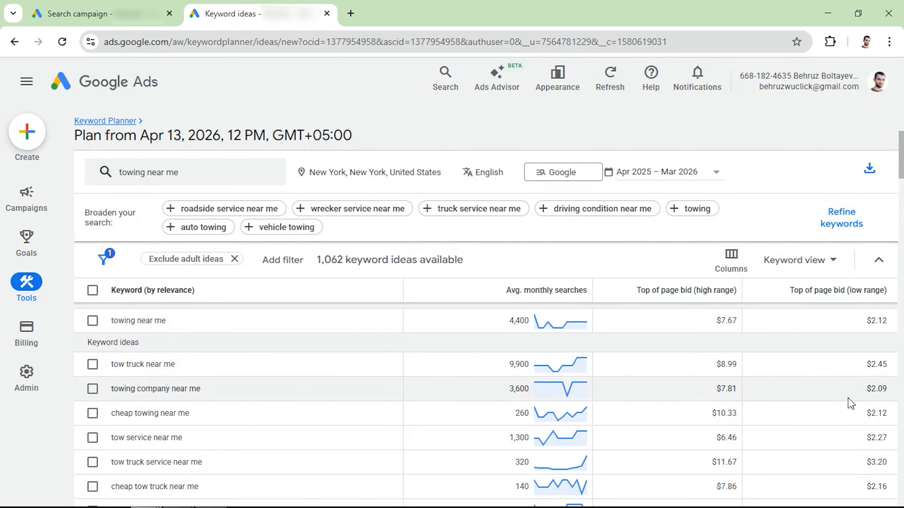
# Step: Examine the high and low top-of-page bid ranges across the towing keyword ideas for New York
pyautogui.scroll(-1, 807, 393)
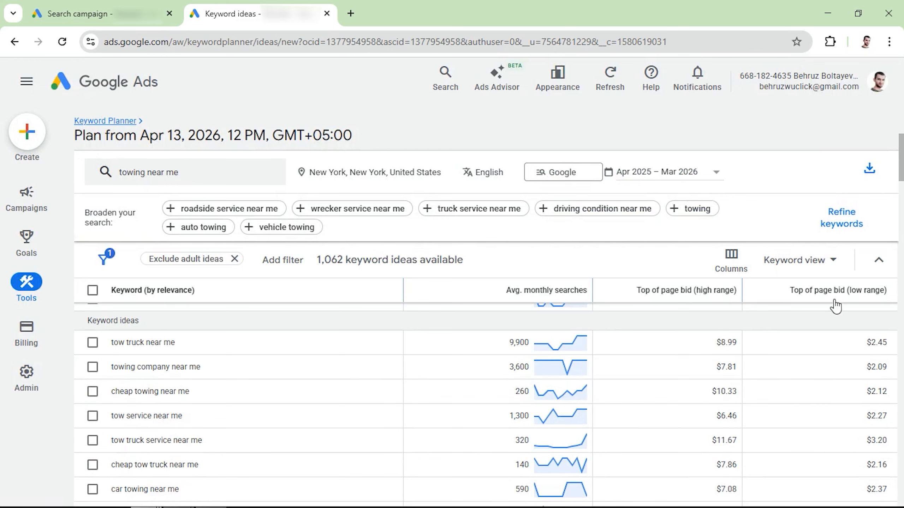
pyautogui.scroll(-3, 829, 396)
pyautogui.scroll(-10, 844, 410)
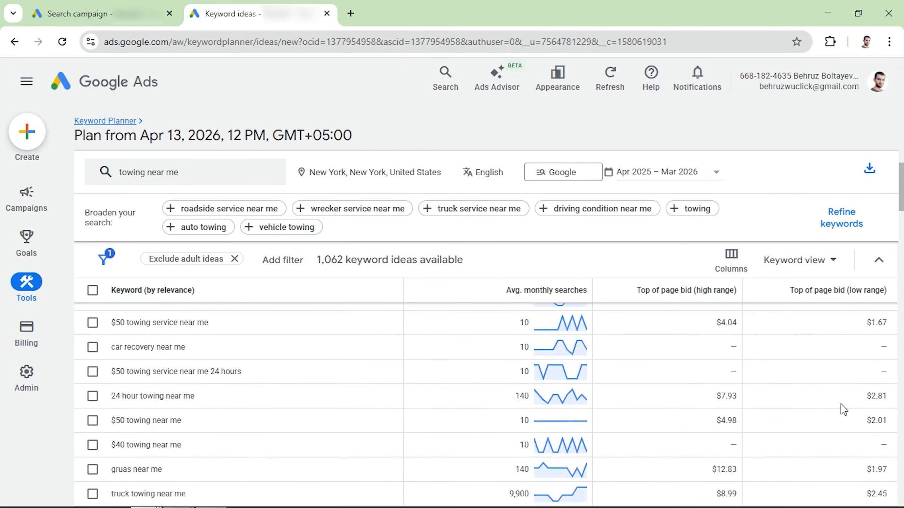
pyautogui.scroll(-3, 843, 409)
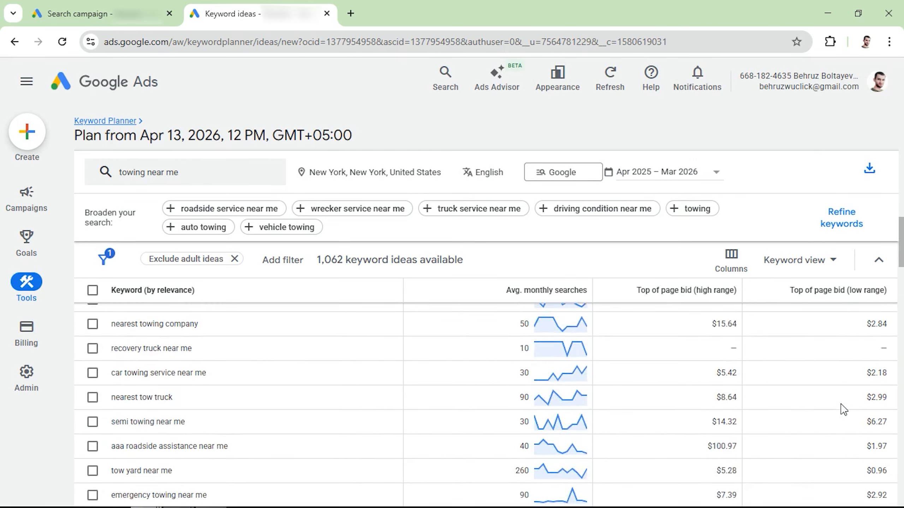
pyautogui.scroll(4, 844, 410)
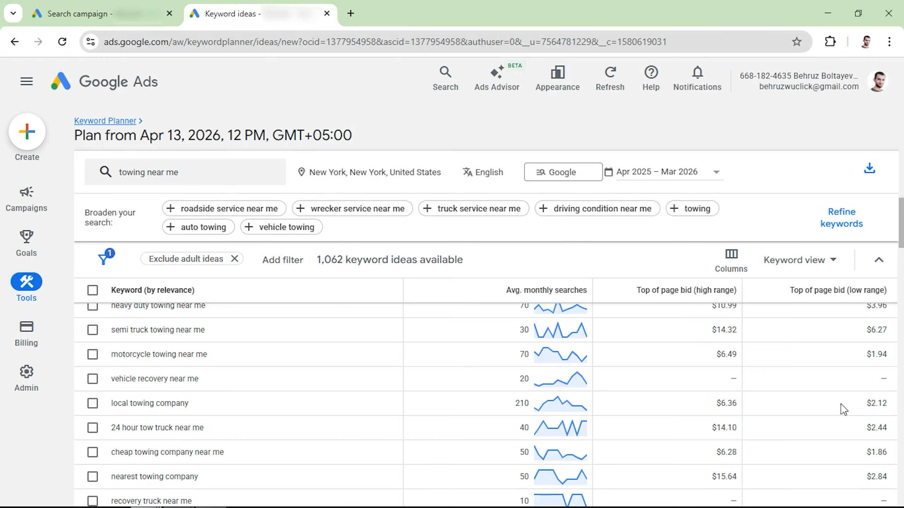
pyautogui.scroll(3, 844, 409)
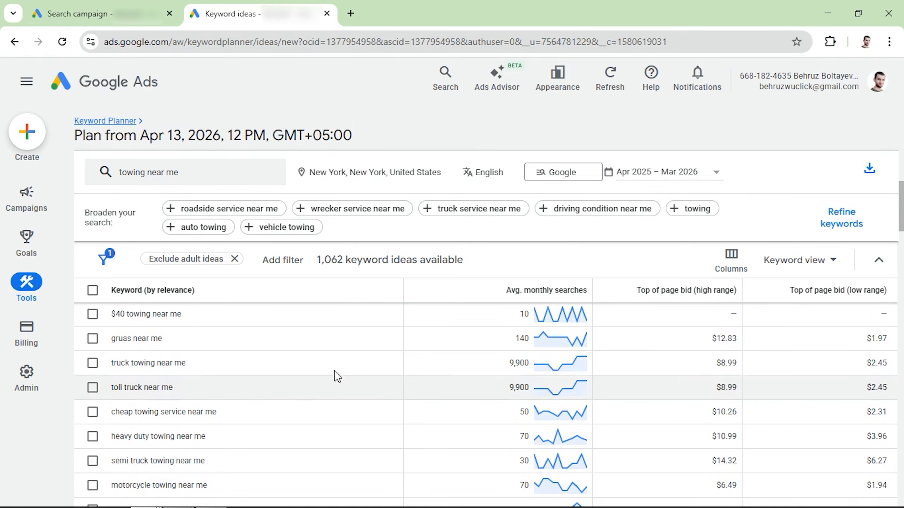
pyautogui.scroll(8, 214, 378)
pyautogui.scroll(2, 191, 375)
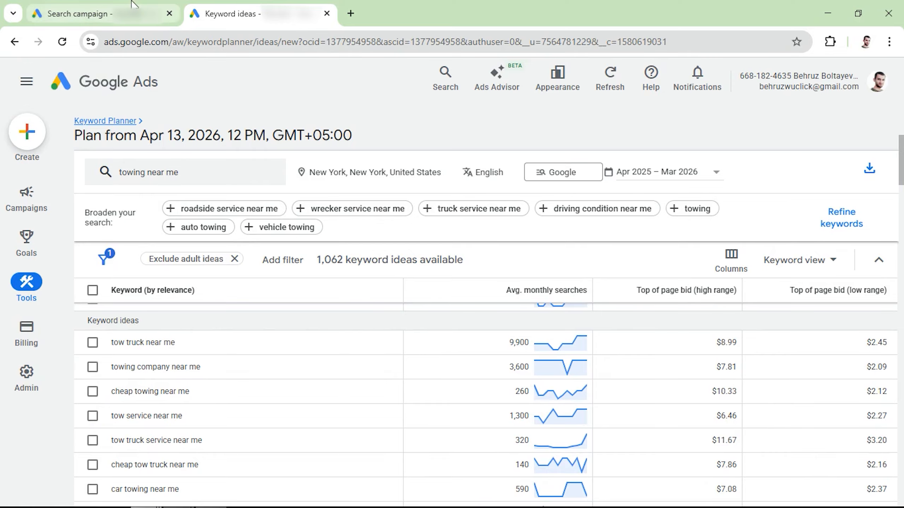
# Step: Switch back to the Search campaign draft and set the maximum CPC bid limit to $4.00
pyautogui.click(78, 13)
pyautogui.press('BackSpace')
pyautogui.write('4')
pyautogui.click(297, 319)
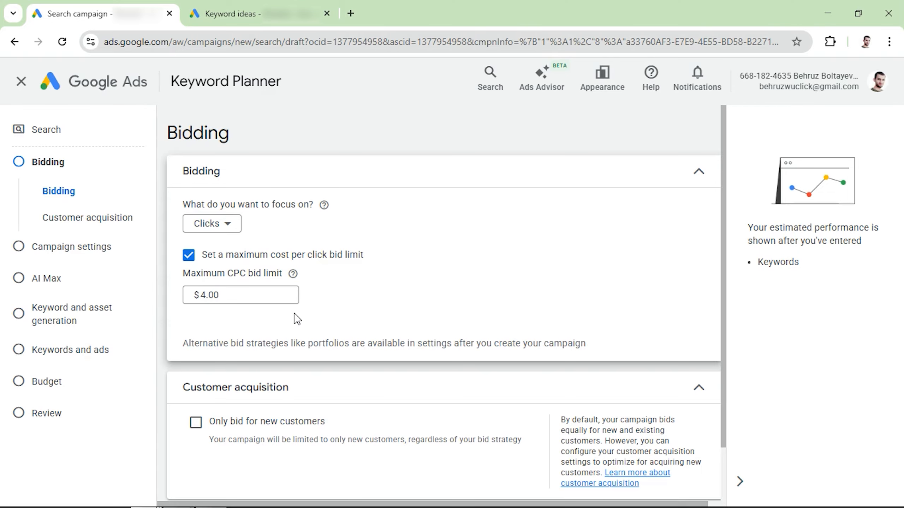
# Step: Continue to the campaign settings and turn off both the Google Search Partners Network and the Google Display Network
pyautogui.scroll(-3, 297, 320)
pyautogui.click(698, 475)
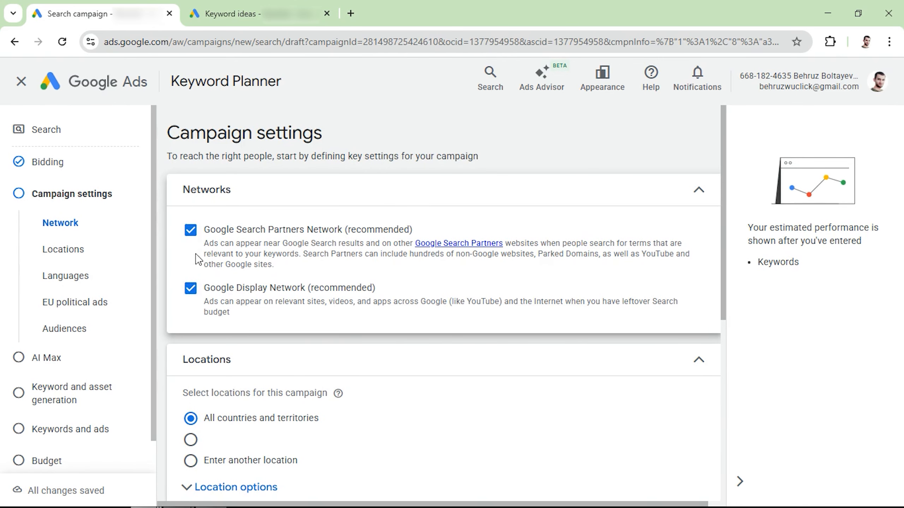
pyautogui.click(190, 230)
pyautogui.click(190, 288)
# Step: Use the advanced location search to include the city of New York, New York, United States as the campaign's location and save it
pyautogui.scroll(-5, 234, 323)
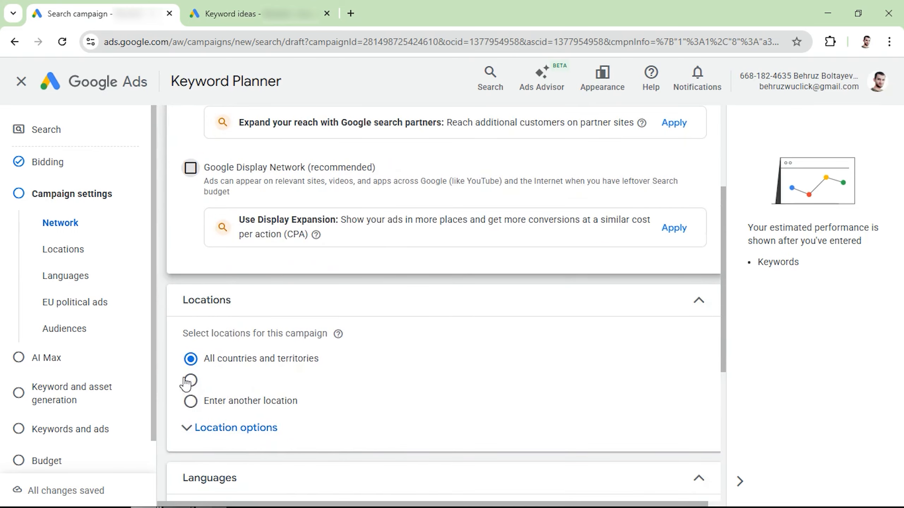
pyautogui.click(190, 401)
pyautogui.scroll(-3, 192, 398)
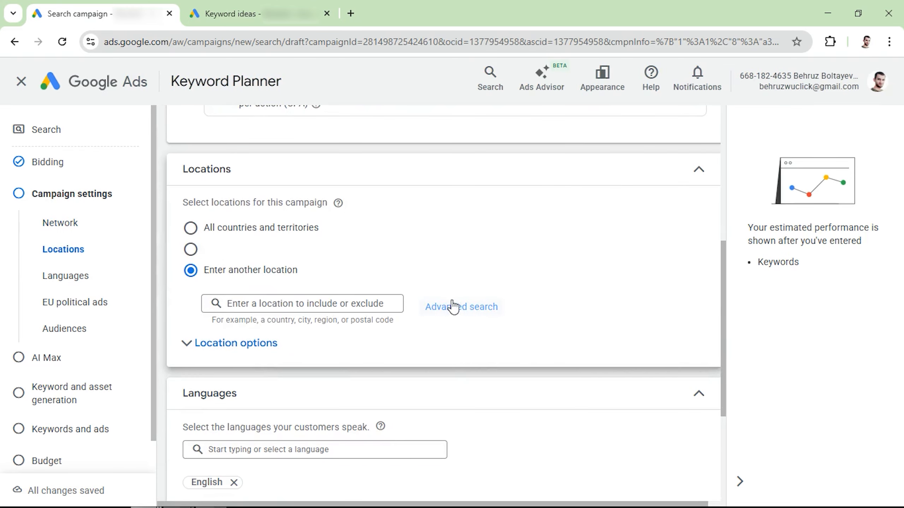
pyautogui.click(452, 306)
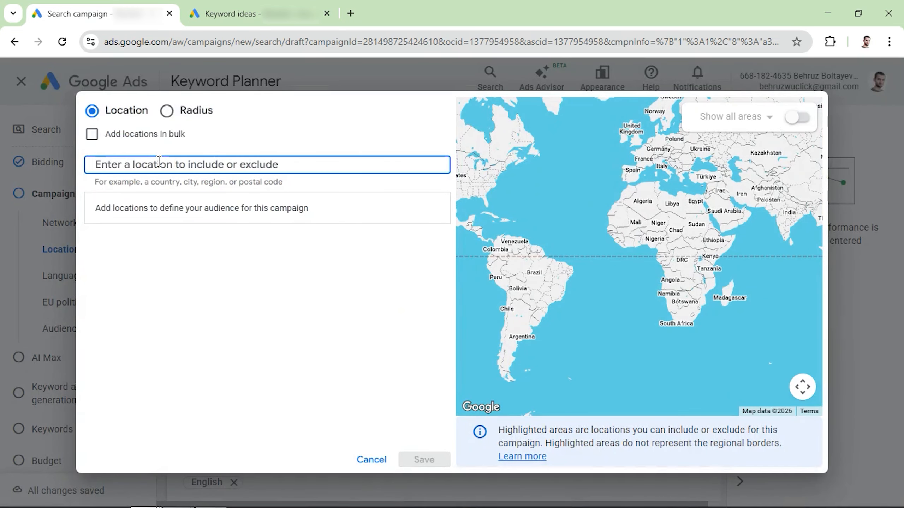
pyautogui.write('new york')
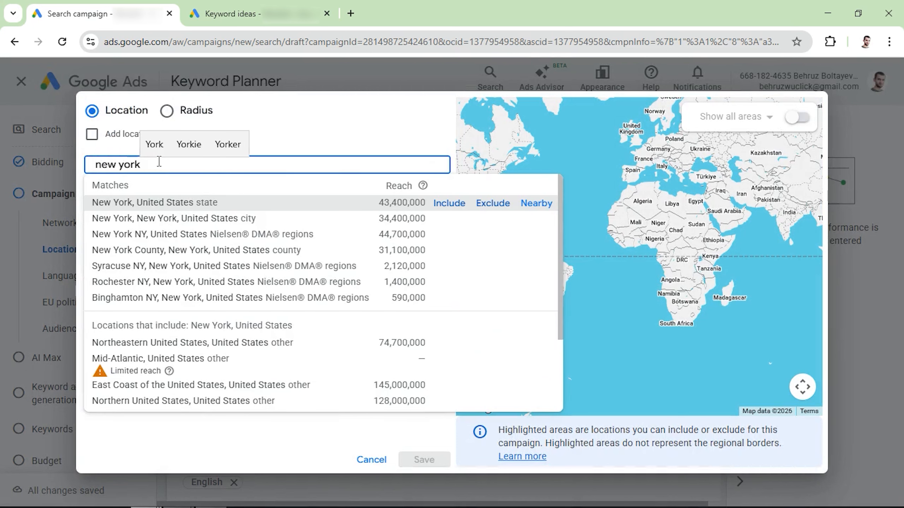
pyautogui.moveTo(454, 222)
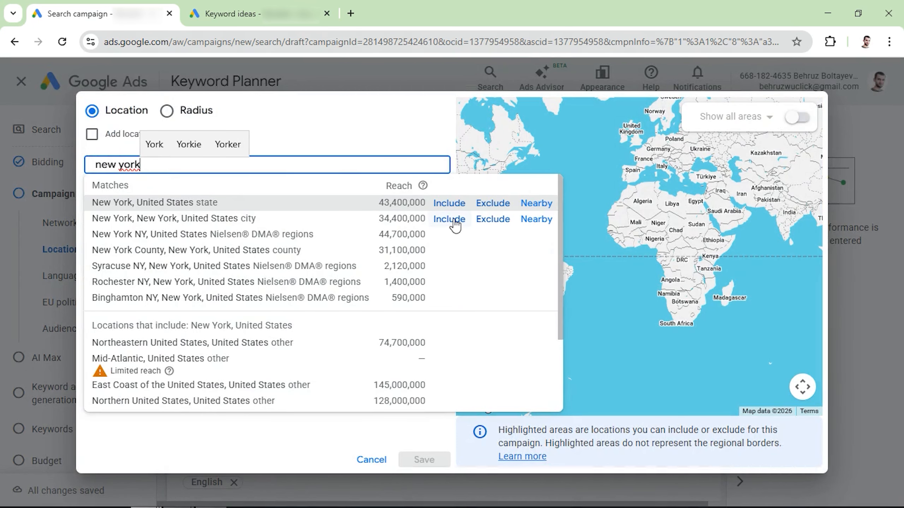
pyautogui.click(455, 222)
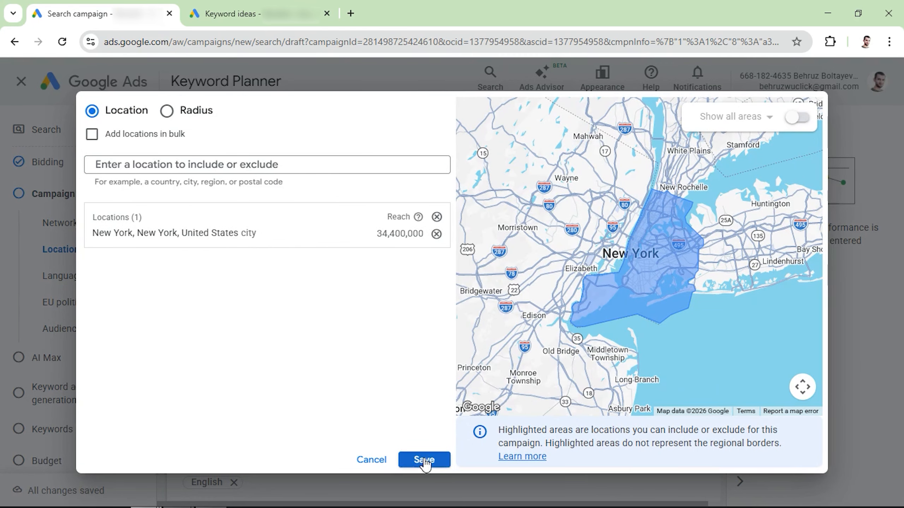
pyautogui.click(423, 460)
# Step: Set the location options to Presence: People in or regularly in your included locations
pyautogui.click(232, 318)
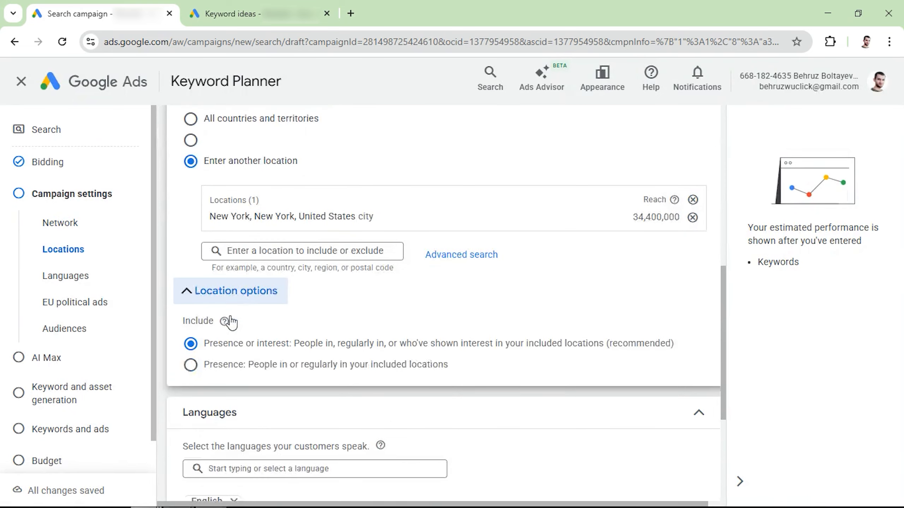
pyautogui.scroll(-1, 229, 322)
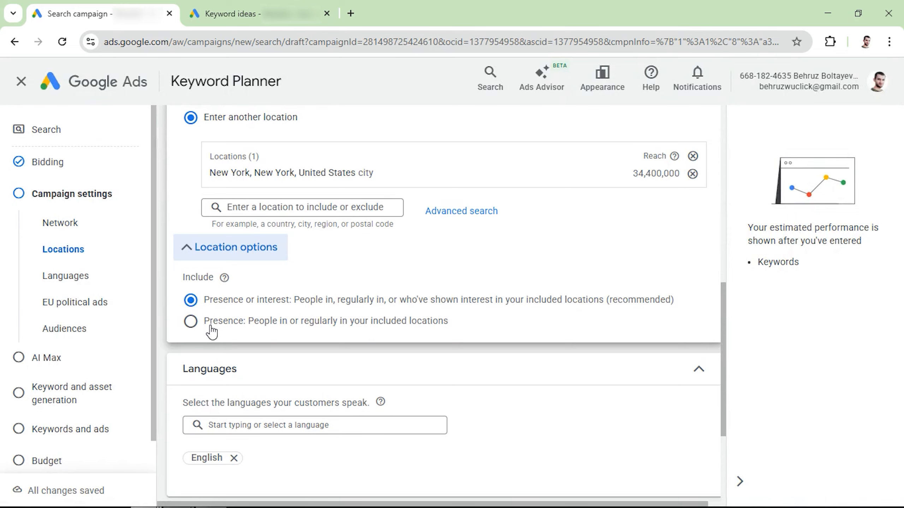
pyautogui.click(194, 324)
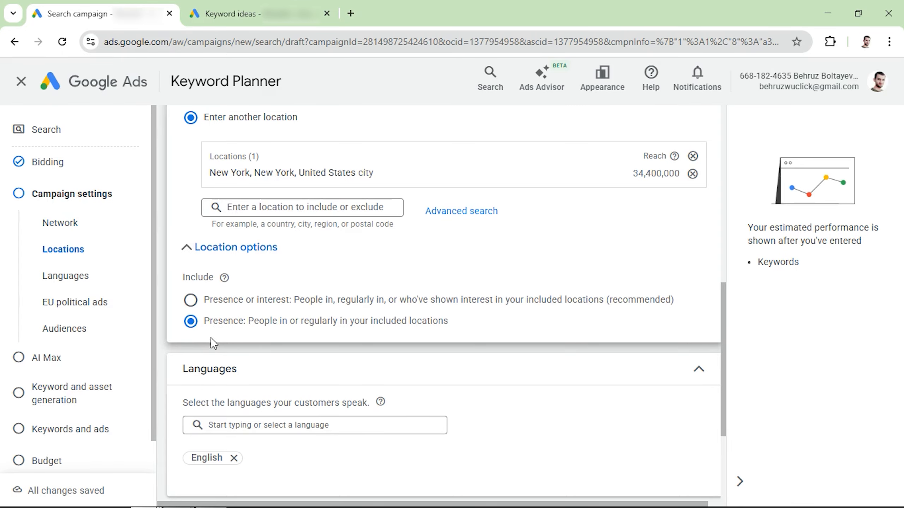
# Step: Keep English as the language and open the EU political ads setting to check that the campaign is declared without them
pyautogui.scroll(-3, 211, 342)
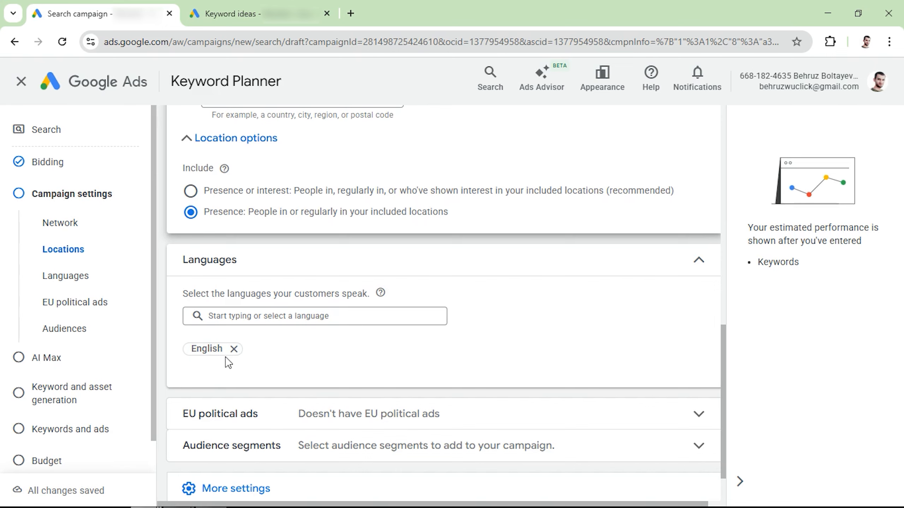
pyautogui.scroll(-2, 227, 363)
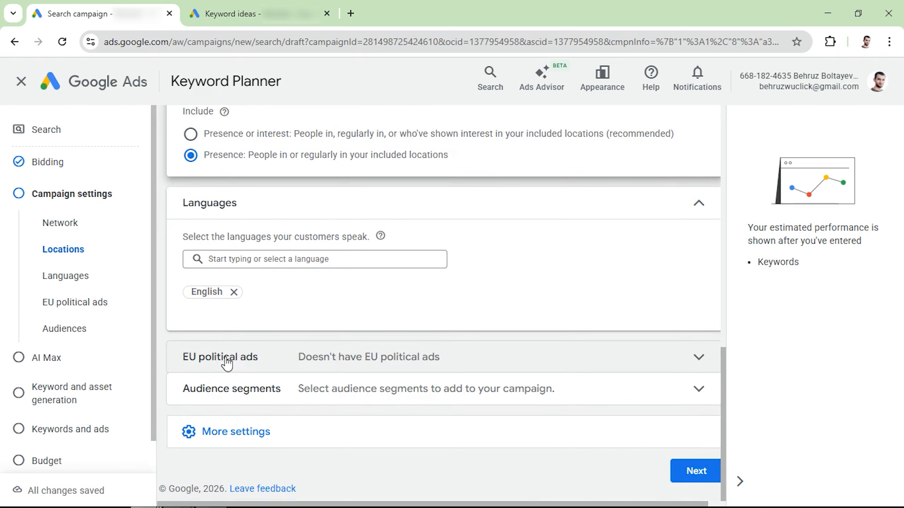
pyautogui.click(206, 364)
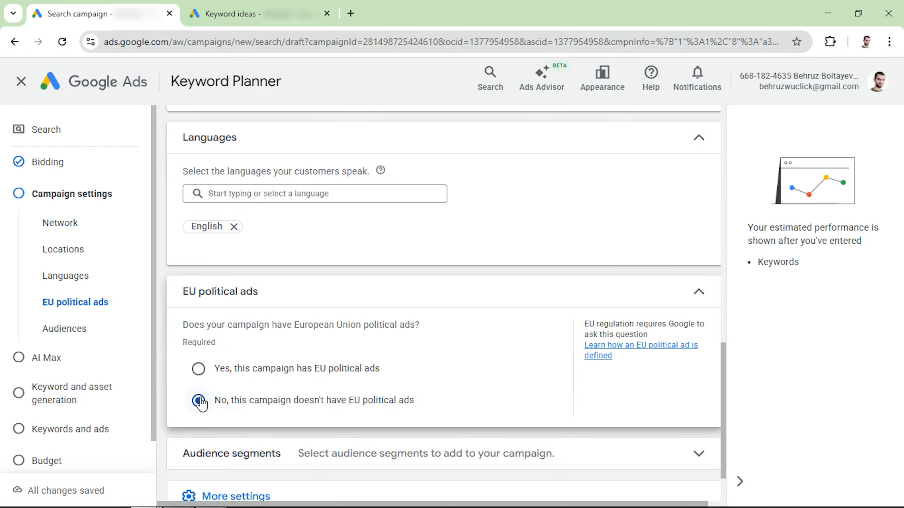
# Step: Expand the additional campaign settings and set the ad schedule to all days from 08:00 to 20:00
pyautogui.scroll(-2, 200, 403)
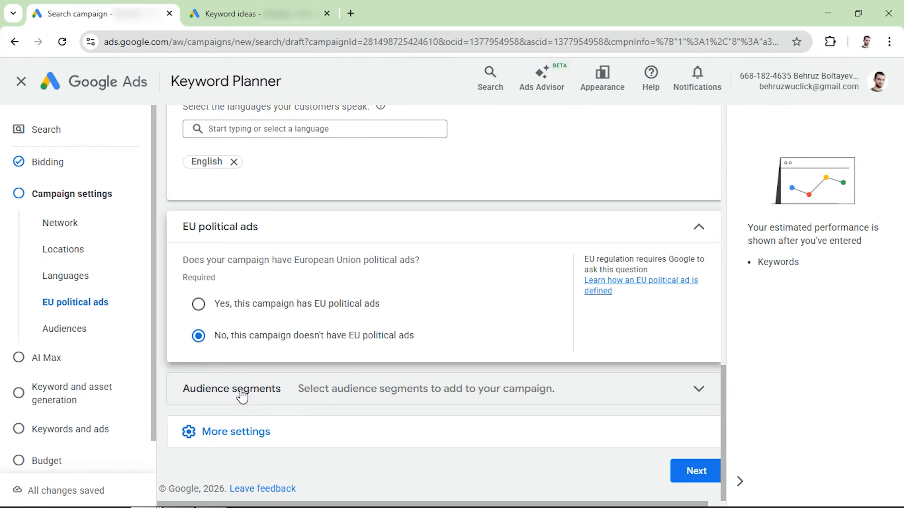
pyautogui.click(233, 430)
pyautogui.scroll(-5, 220, 410)
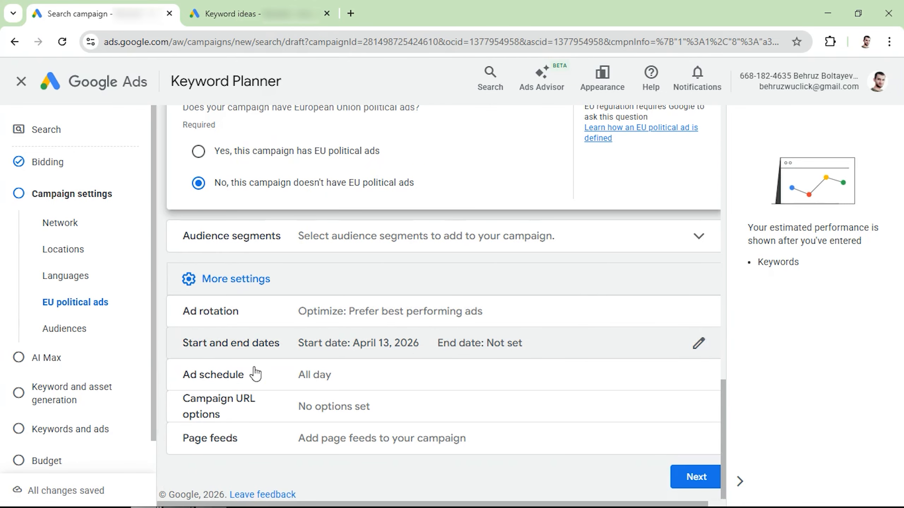
pyautogui.click(297, 381)
pyautogui.scroll(-2, 296, 378)
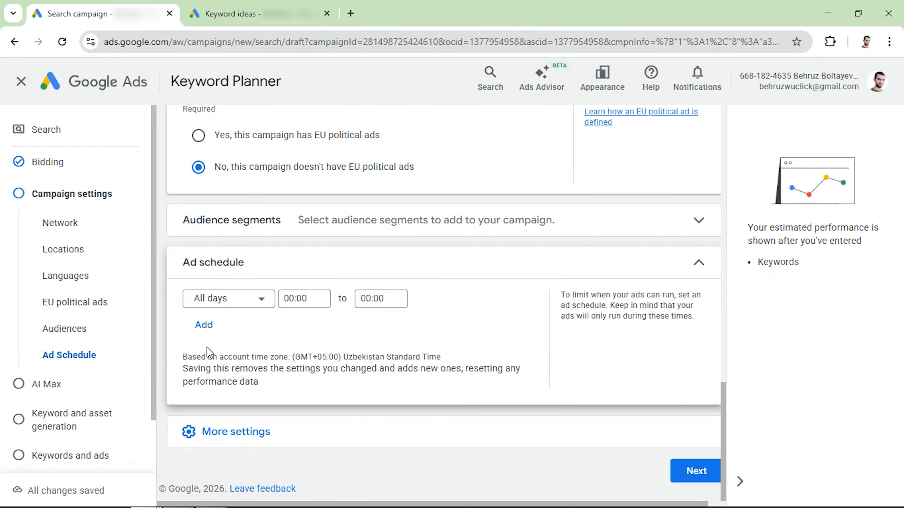
pyautogui.click(293, 298)
pyautogui.scroll(-10, 297, 250)
pyautogui.click(299, 214)
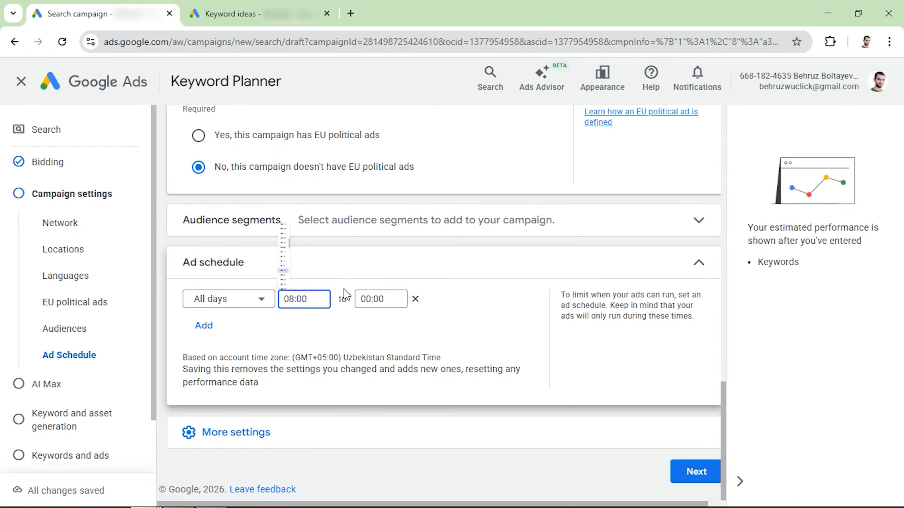
pyautogui.click(379, 299)
pyautogui.scroll(-20, 377, 217)
pyautogui.click(376, 177)
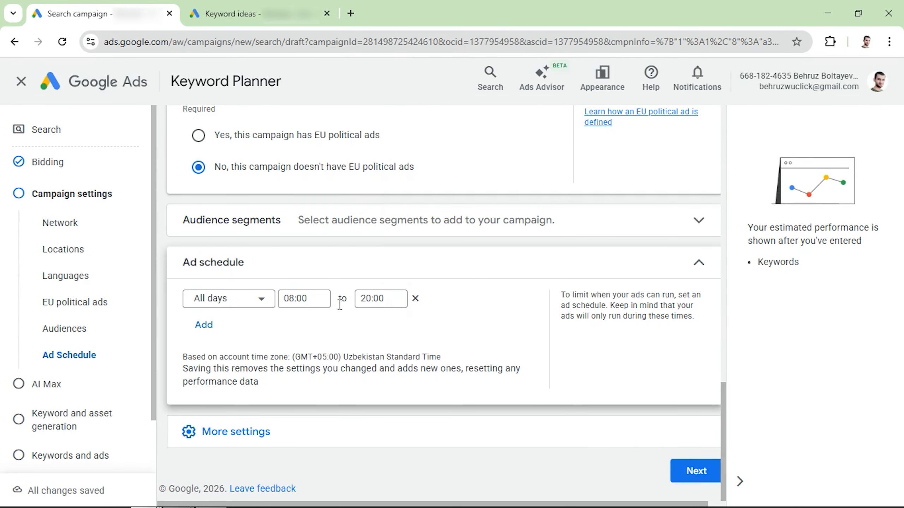
# Step: Check the remaining additional campaign settings and continue to the AI Max page
pyautogui.click(225, 435)
pyautogui.scroll(-3, 225, 435)
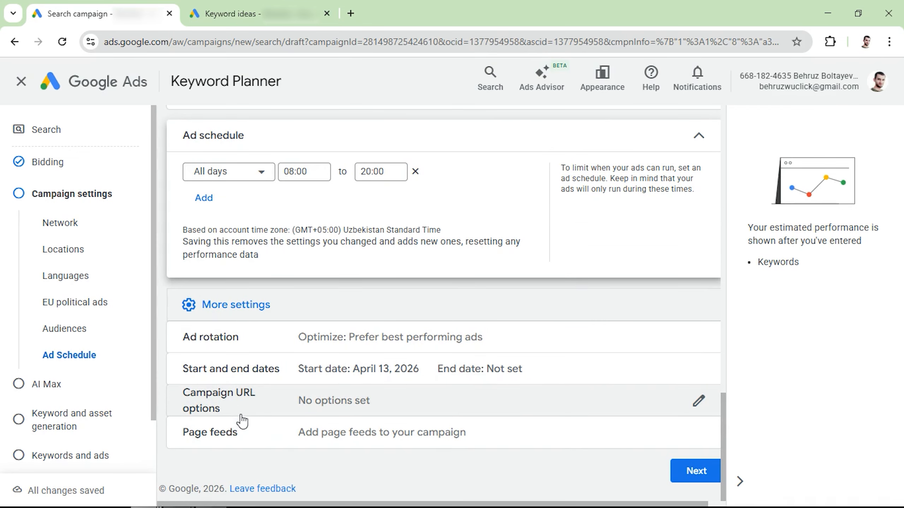
pyautogui.click(687, 474)
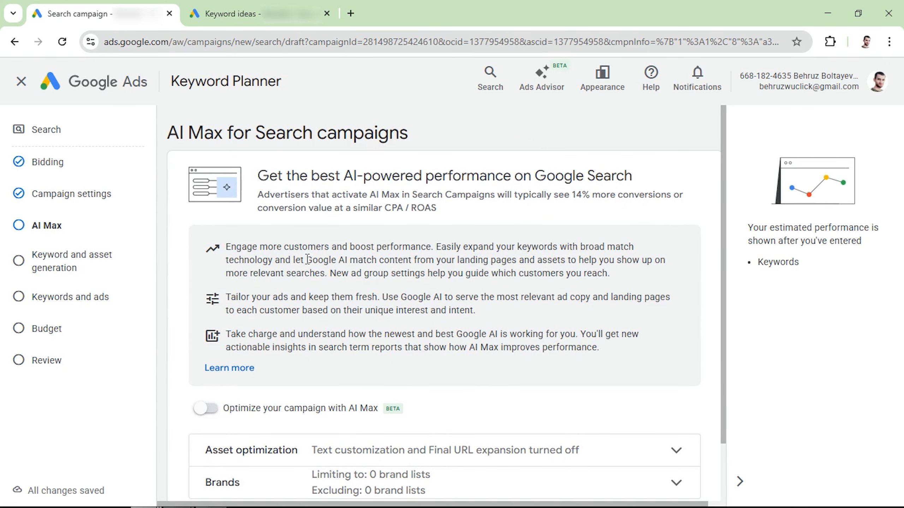
# Step: Review how AI Max matches landing page content and continue with AI Max optimization left off
pyautogui.moveTo(306, 260); pyautogui.dragTo(572, 259)
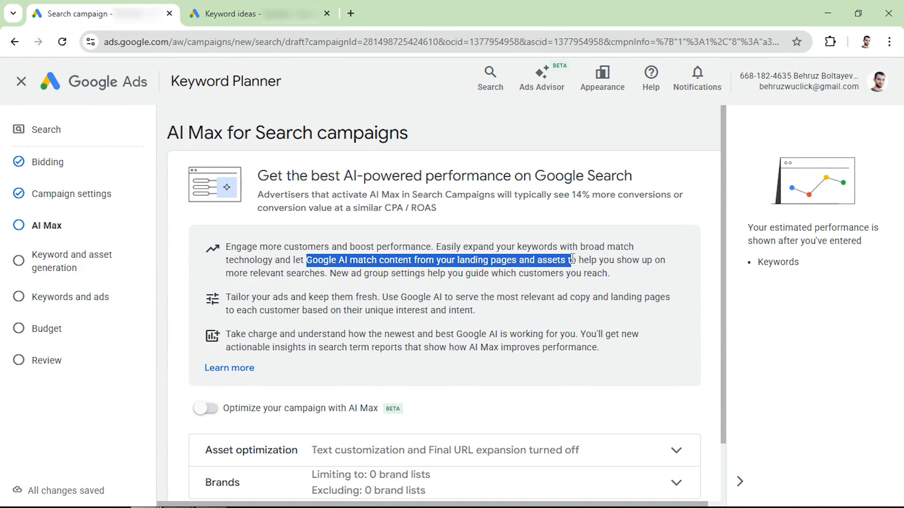
pyautogui.scroll(-2, 623, 356)
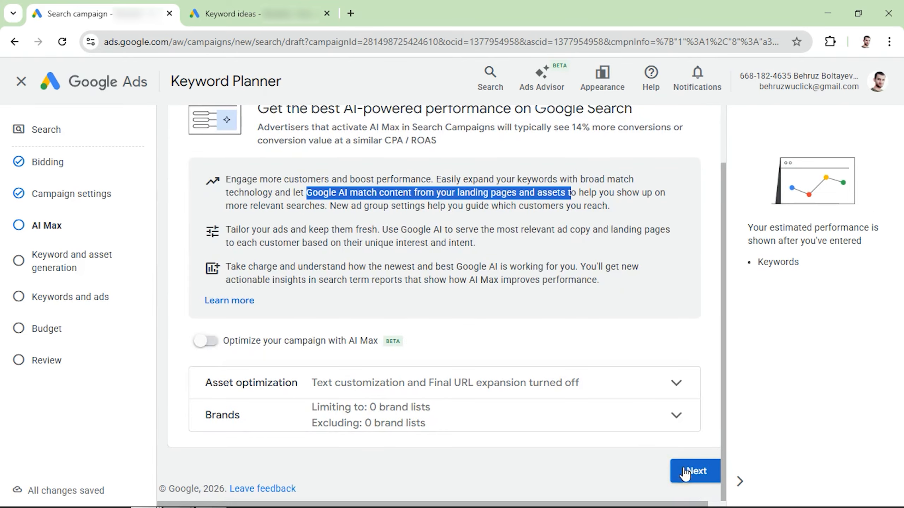
pyautogui.click(685, 473)
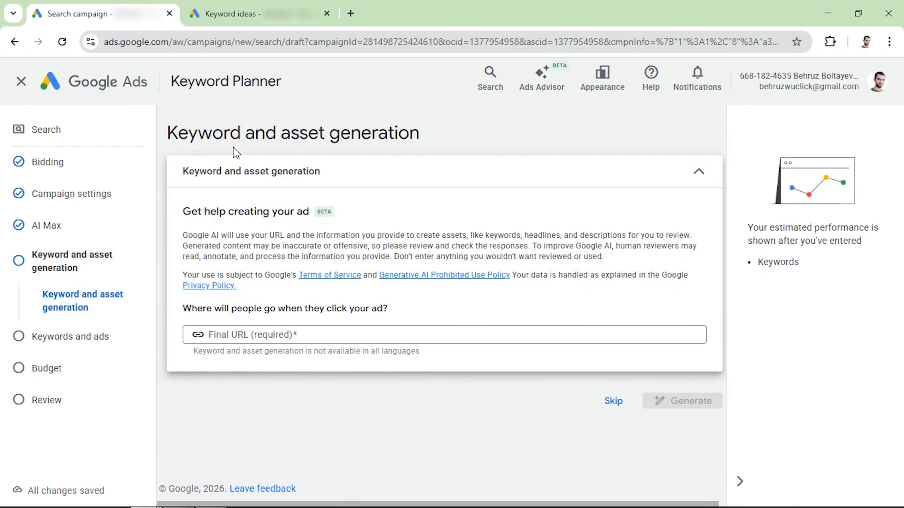
# Step: Read what Google AI generates from the final URL and skip keyword and asset generation
pyautogui.moveTo(183, 235); pyautogui.dragTo(287, 236)
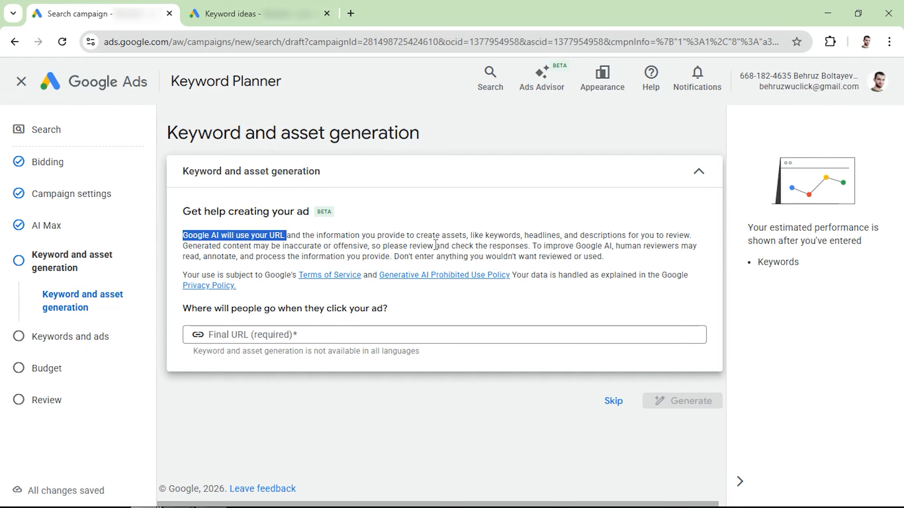
pyautogui.moveTo(439, 236); pyautogui.dragTo(626, 239)
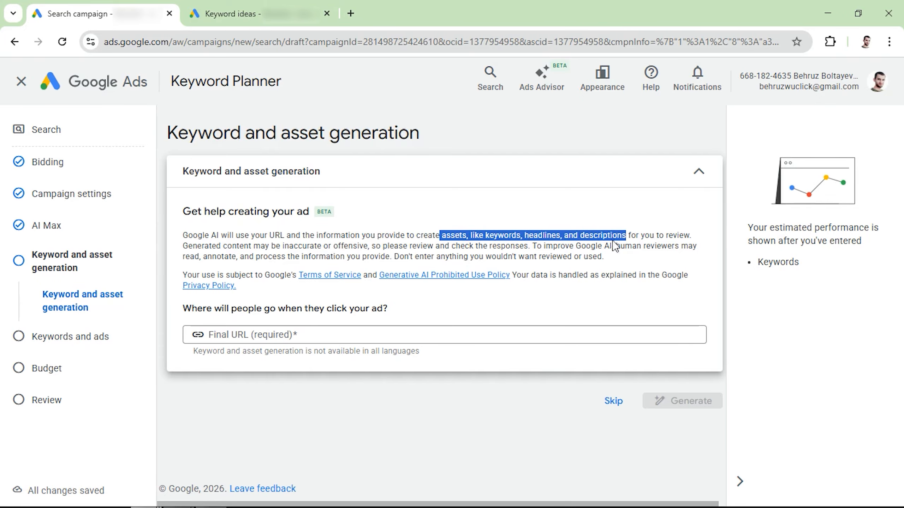
pyautogui.click(613, 406)
# Step: In the keyword ideas, select the "near me" variants of towing, tow truck, towing company, tow service, tow truck service, tow truck company and truck towing
pyautogui.scroll(-2, 299, 239)
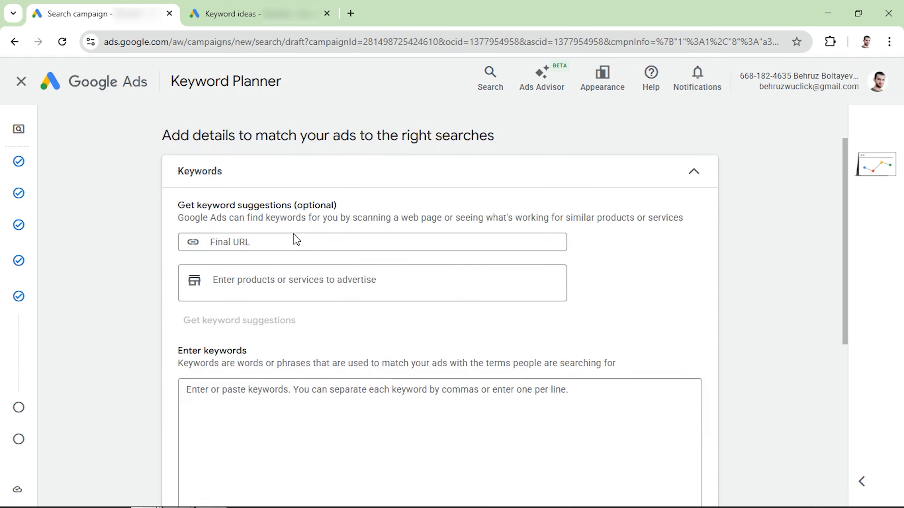
pyautogui.scroll(-3, 284, 395)
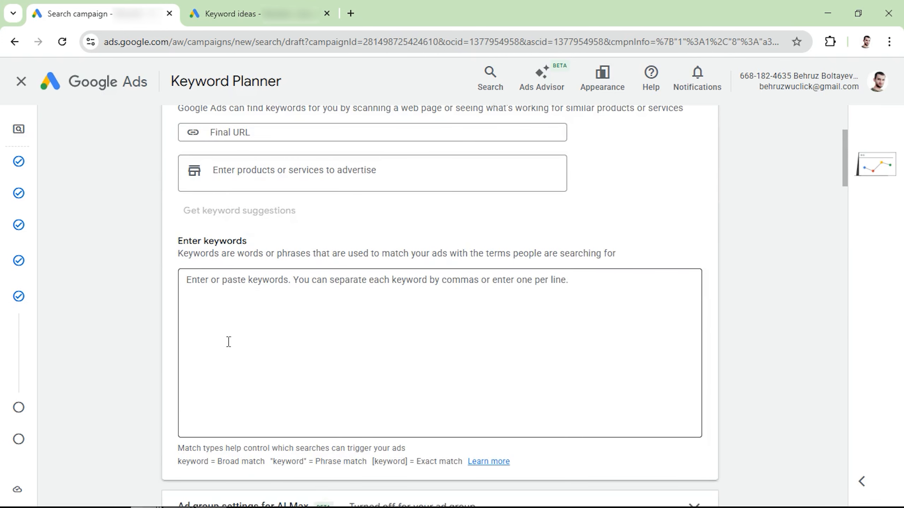
pyautogui.click(236, 325)
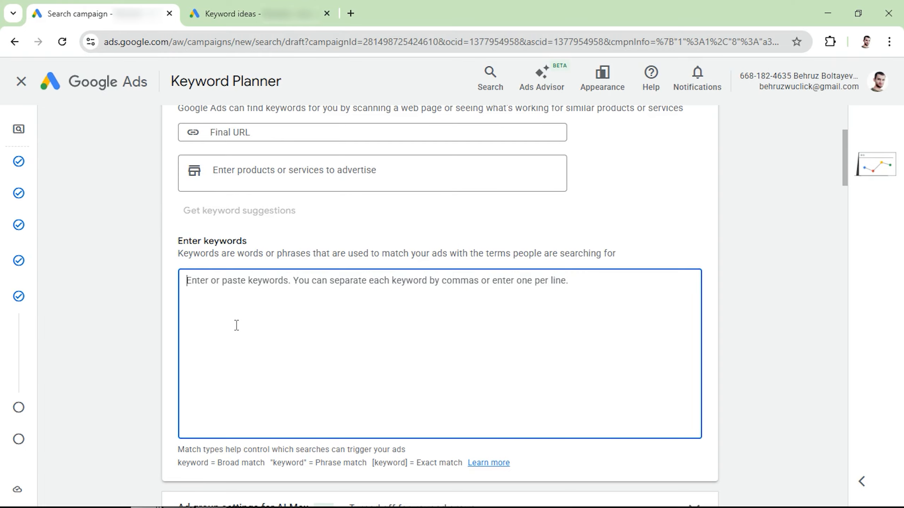
pyautogui.click(264, 12)
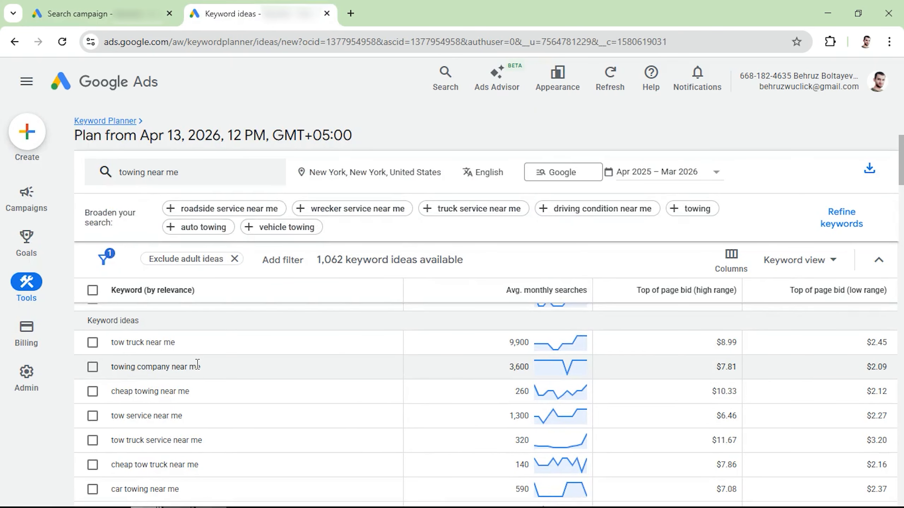
pyautogui.click(92, 321)
pyautogui.click(92, 345)
pyautogui.click(92, 394)
pyautogui.click(91, 418)
pyautogui.click(92, 448)
pyautogui.scroll(-5, 92, 441)
pyautogui.click(92, 384)
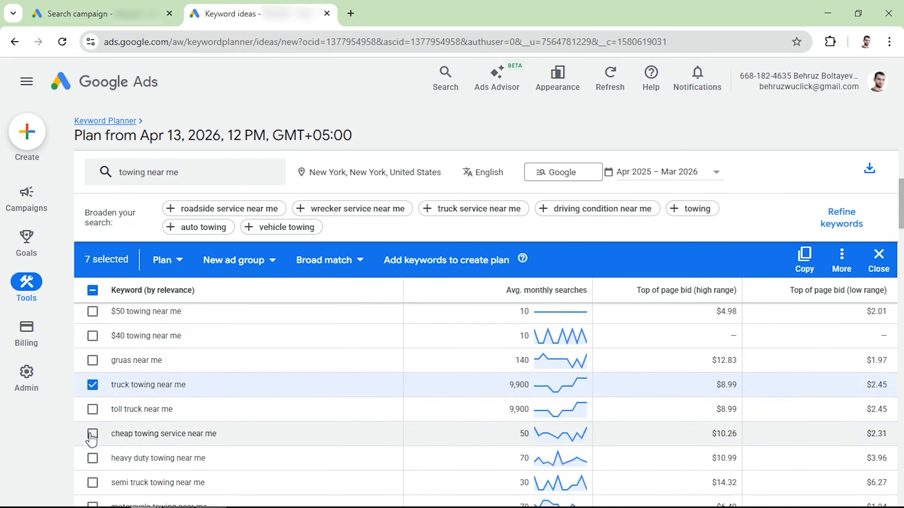
# Step: Also select "local towing company", "tow truck near me now", "tow trucks in my area", "towing near me now" and "tow my car near me"
pyautogui.scroll(-10, 92, 436)
pyautogui.scroll(-3, 95, 467)
pyautogui.click(94, 467)
pyautogui.scroll(-6, 93, 457)
pyautogui.click(92, 446)
pyautogui.scroll(-6, 92, 448)
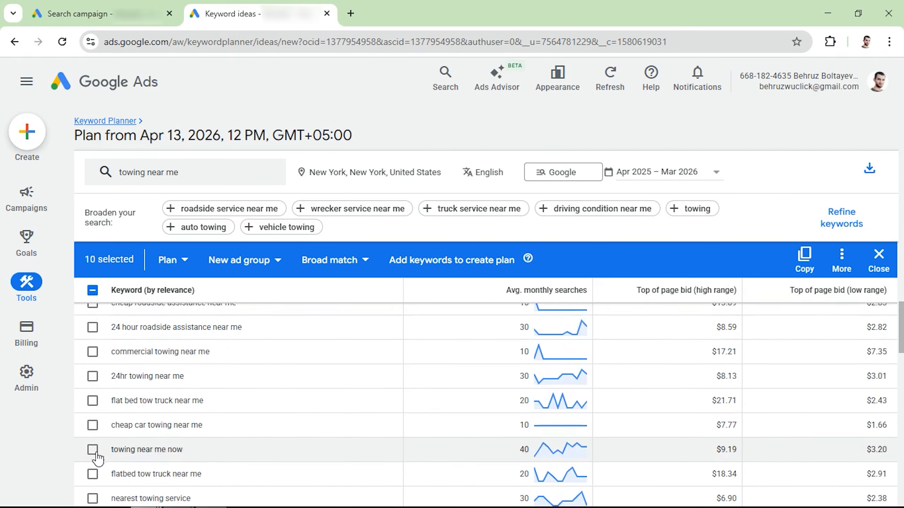
pyautogui.click(94, 451)
pyautogui.scroll(-2, 94, 443)
pyautogui.click(93, 435)
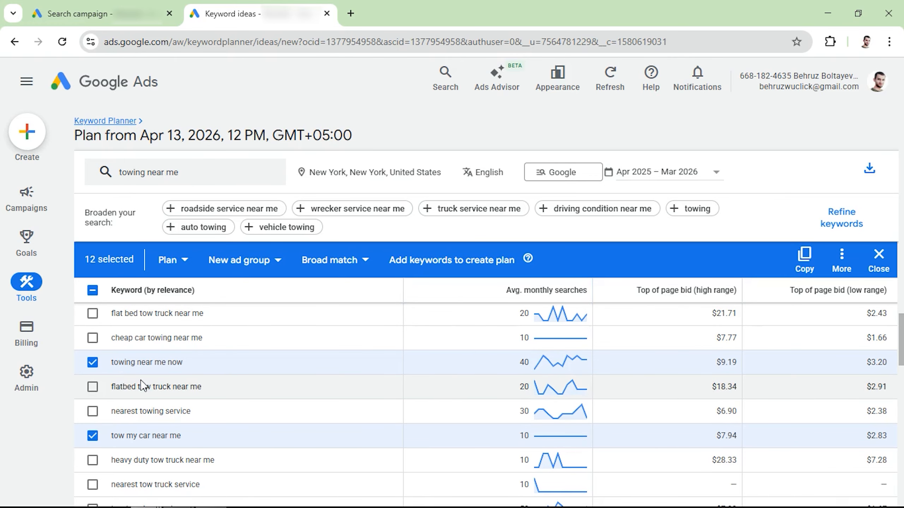
# Step: Copy the selected keyword ideas and paste them into the campaign's Enter keywords box
pyautogui.scroll(-5, 173, 422)
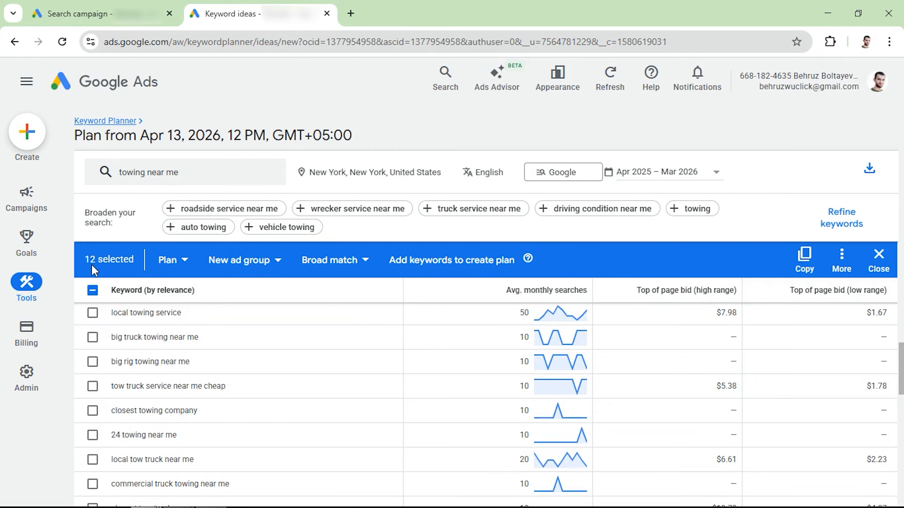
pyautogui.click(805, 260)
pyautogui.click(89, 14)
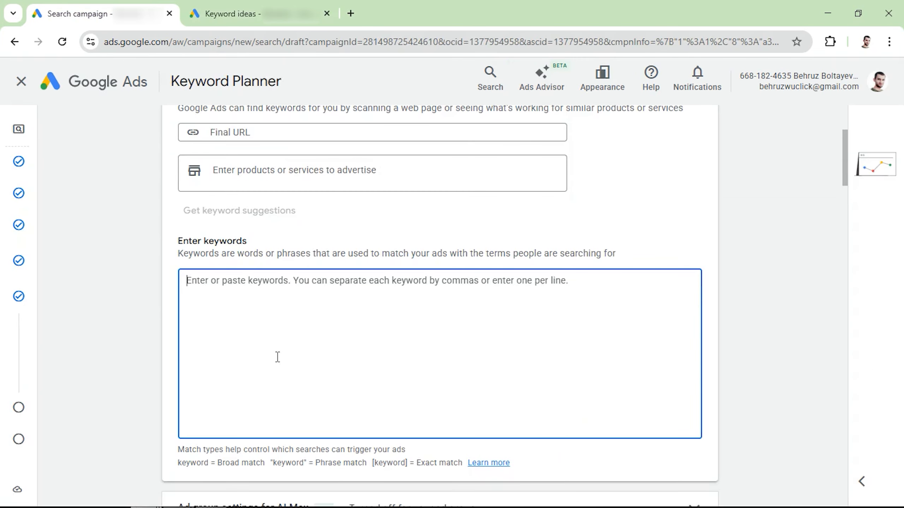
pyautogui.write('towing near me tow truck near me towing company near me tow service near me tow truck service near me tow truck company near me truck towing near me local towing company tow truck near me now tow trucks in my area towing near me now tow my car near me')
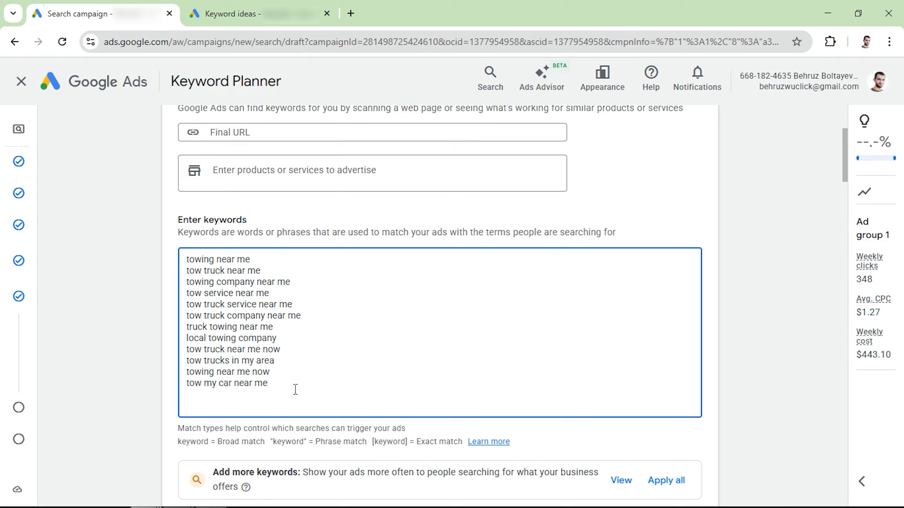
# Step: Compare the entered keywords with the notation for broad match, phrase match and exact match below the keyword box
pyautogui.moveTo(282, 388); pyautogui.dragTo(170, 263)
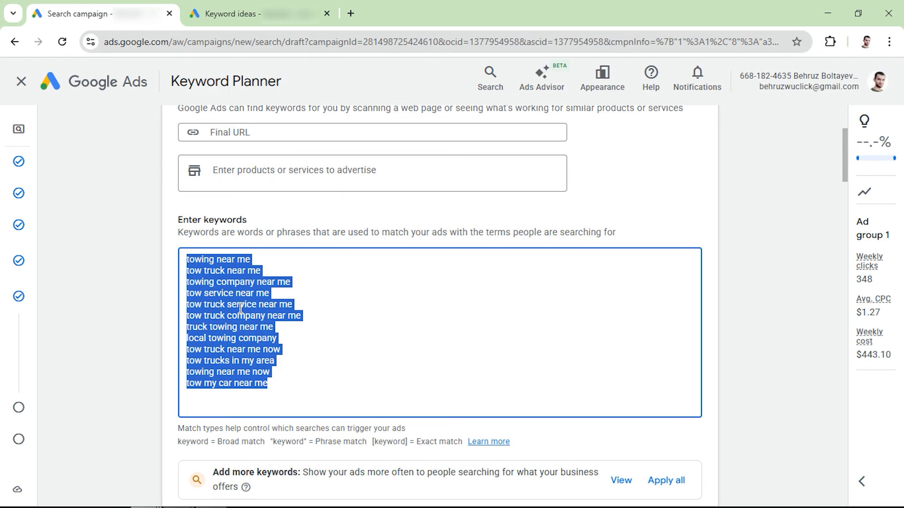
pyautogui.scroll(-2, 199, 395)
pyautogui.moveTo(178, 376); pyautogui.dragTo(264, 377)
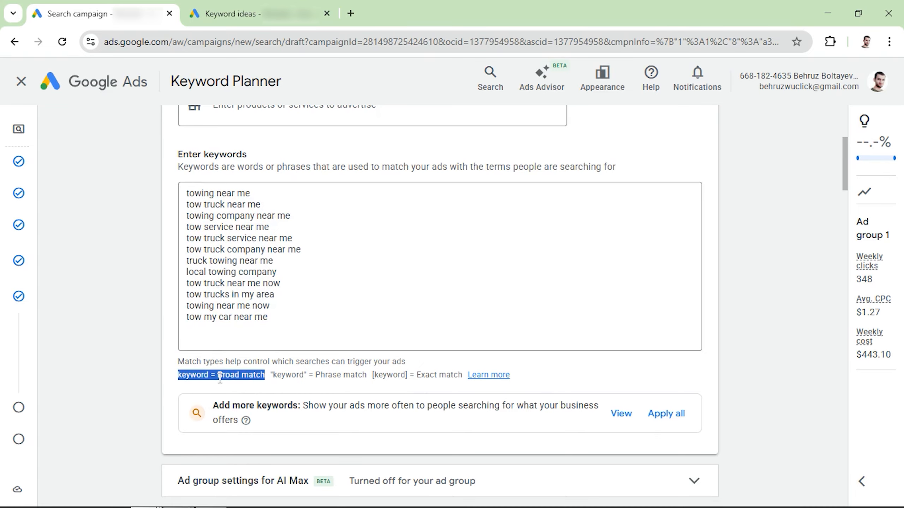
pyautogui.moveTo(270, 376); pyautogui.dragTo(360, 376)
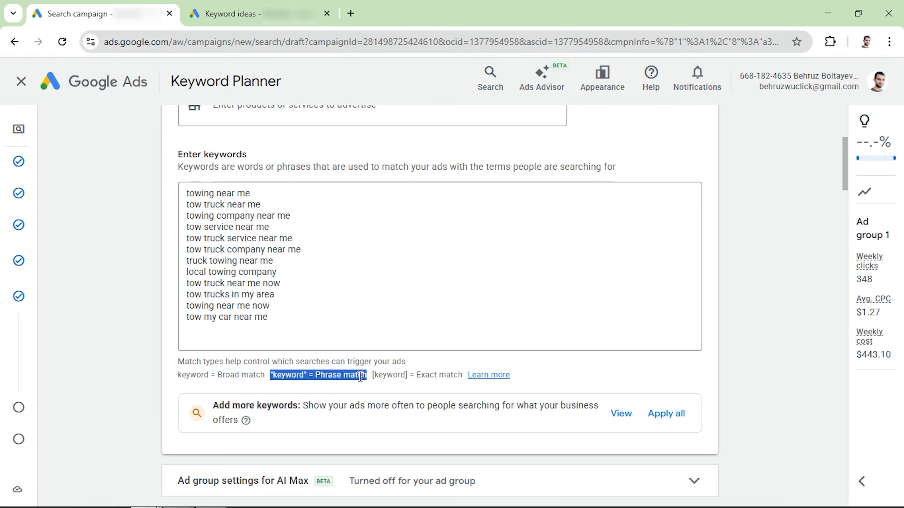
pyautogui.click(374, 377)
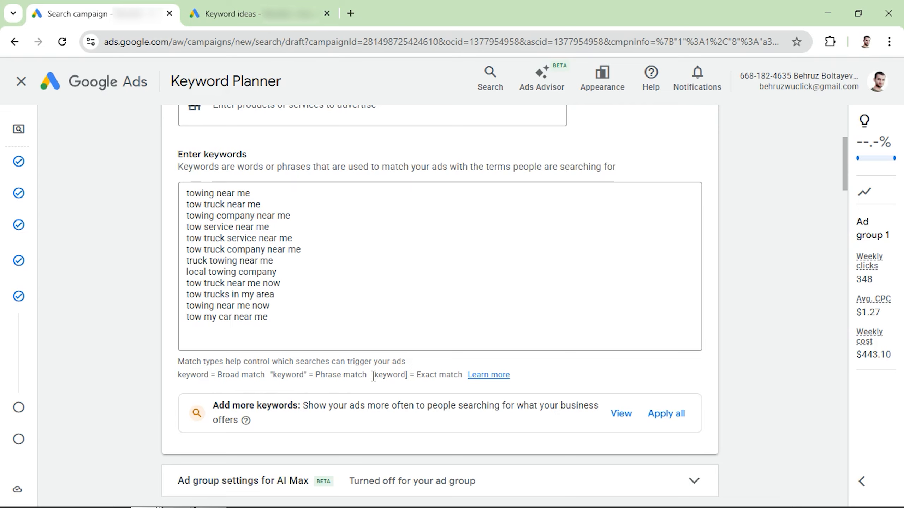
pyautogui.moveTo(375, 377); pyautogui.dragTo(464, 377)
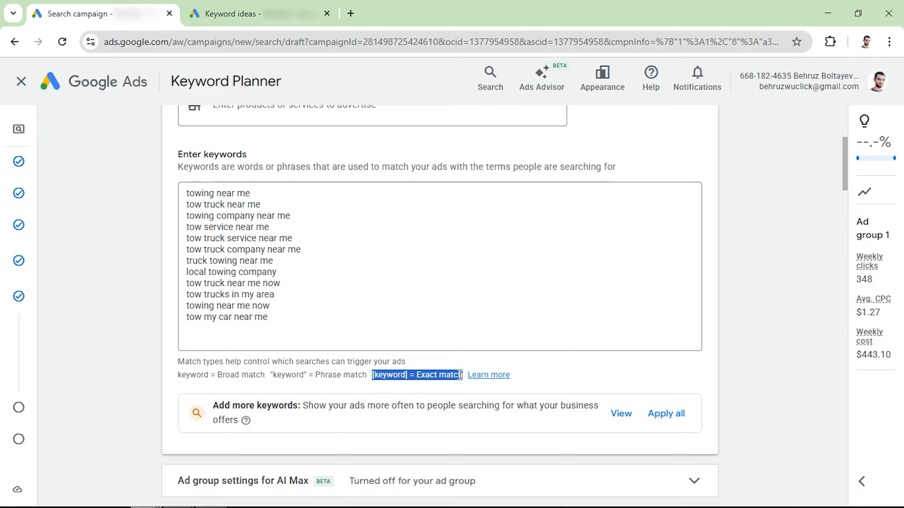
pyautogui.click(178, 376)
pyautogui.moveTo(178, 376); pyautogui.dragTo(264, 375)
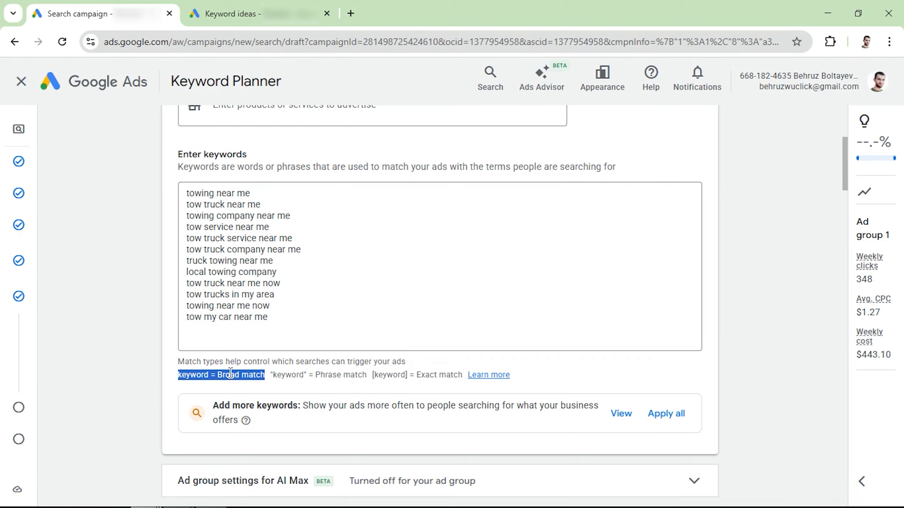
pyautogui.click(273, 374)
pyautogui.moveTo(272, 375); pyautogui.dragTo(369, 379)
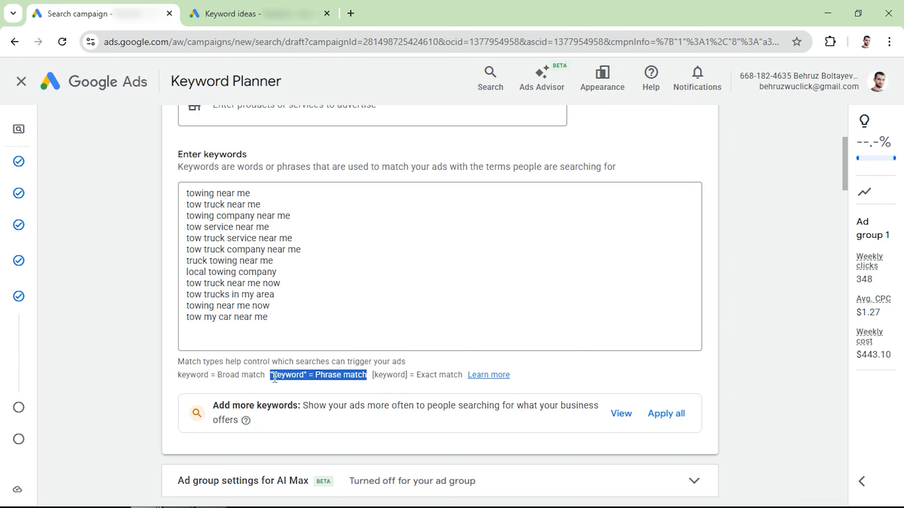
pyautogui.click(377, 376)
pyautogui.moveTo(378, 376); pyautogui.dragTo(462, 376)
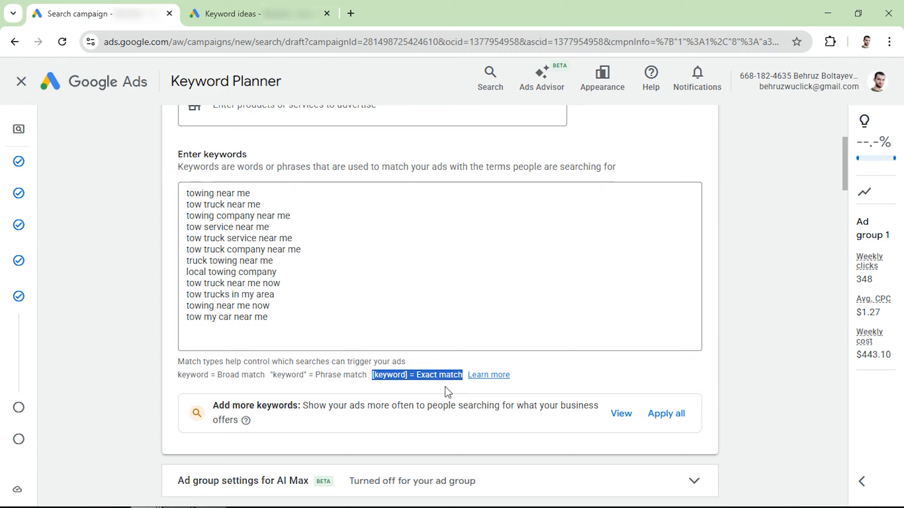
pyautogui.moveTo(265, 376); pyautogui.dragTo(180, 381)
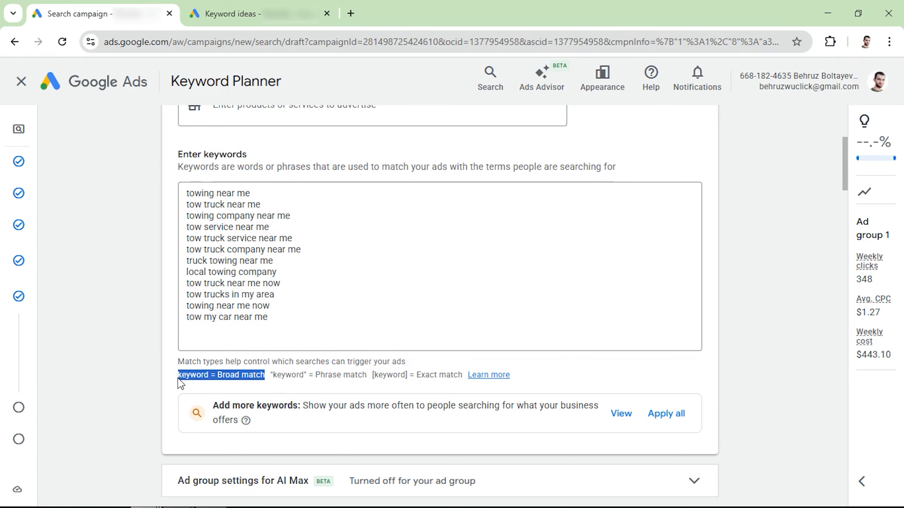
pyautogui.click(273, 376)
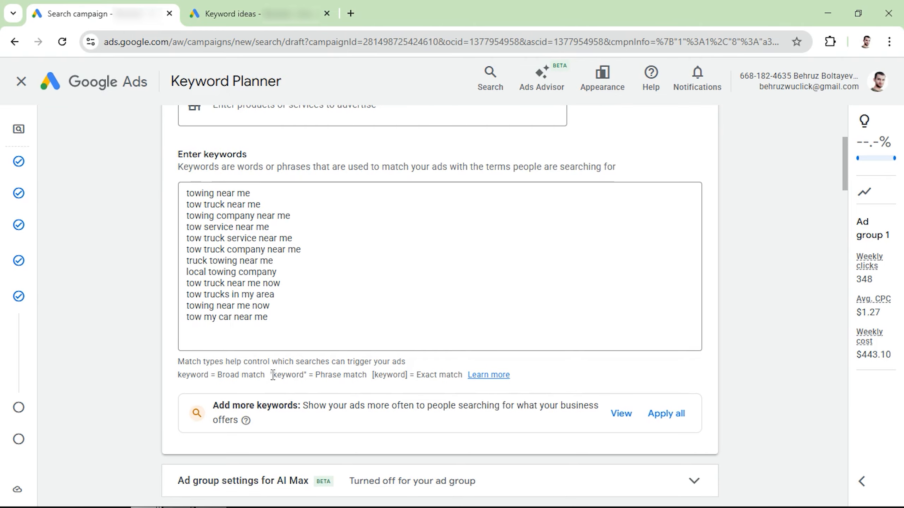
pyautogui.moveTo(272, 376); pyautogui.dragTo(469, 382)
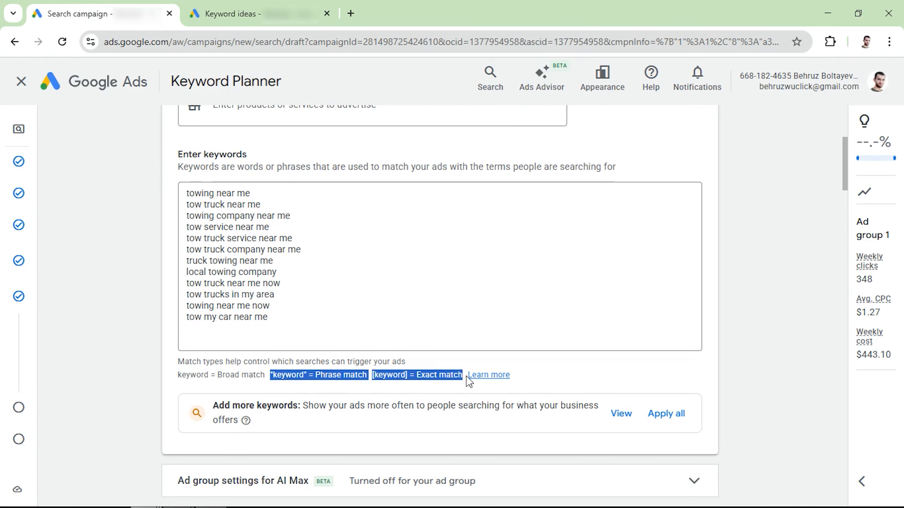
# Step: Copy the campaign's whole keyword list and paste it into the first word list of keywordmatchtypetool.com
pyautogui.click(288, 327)
pyautogui.hotkey('ctrl', 'a')
pyautogui.hotkey('ctrl', 'c')
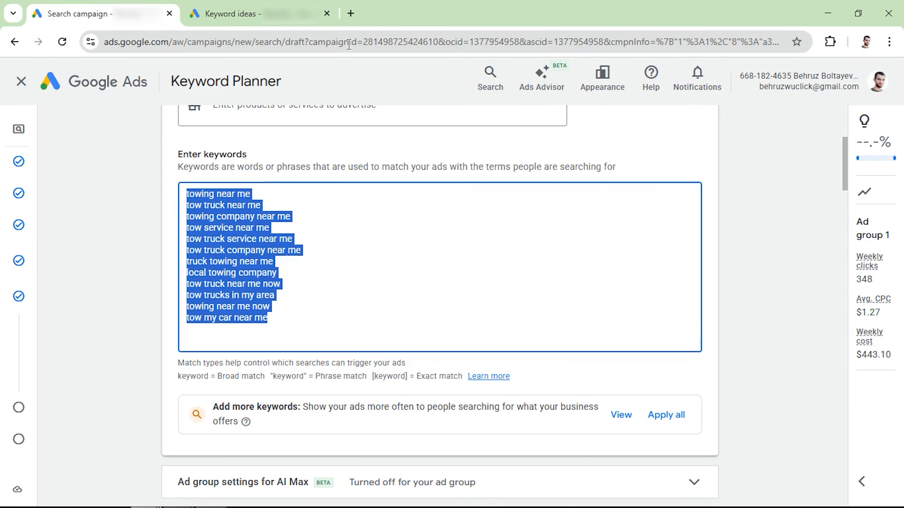
pyautogui.click(351, 13)
pyautogui.click(579, 66)
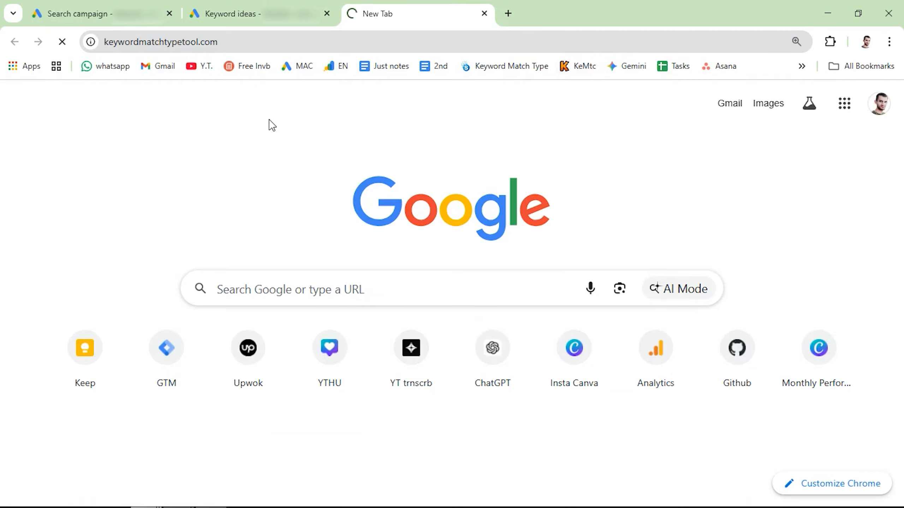
pyautogui.click(151, 214)
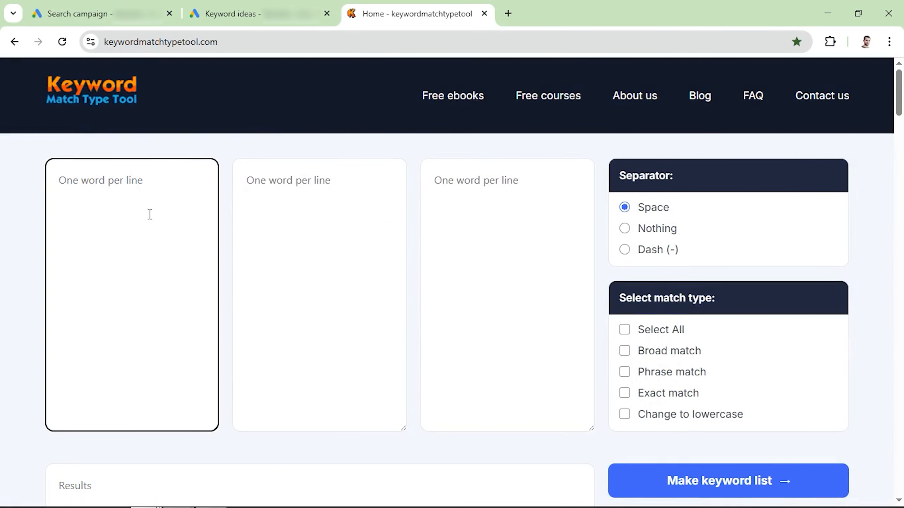
pyautogui.hotkey('ctrl', 'v')
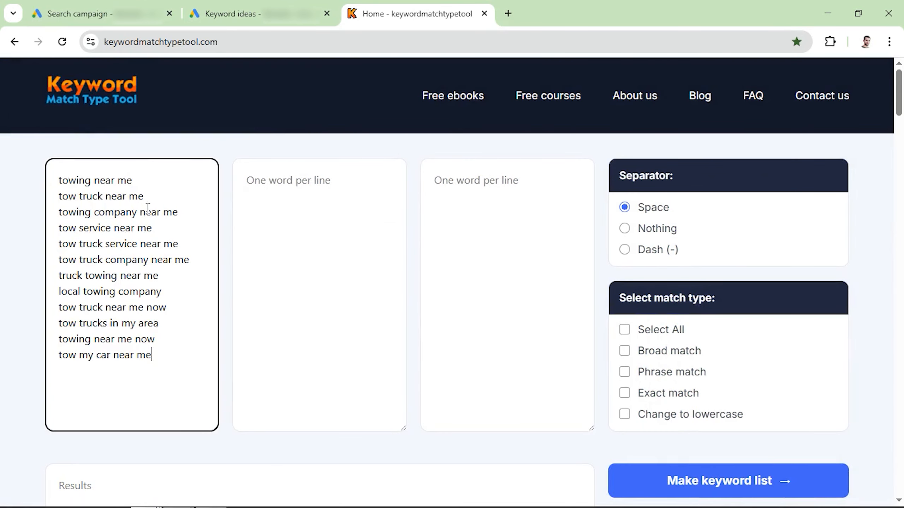
# Step: Generate phrase match and exact match versions of the list and replace the campaign's plain keywords with the copied results
pyautogui.click(627, 373)
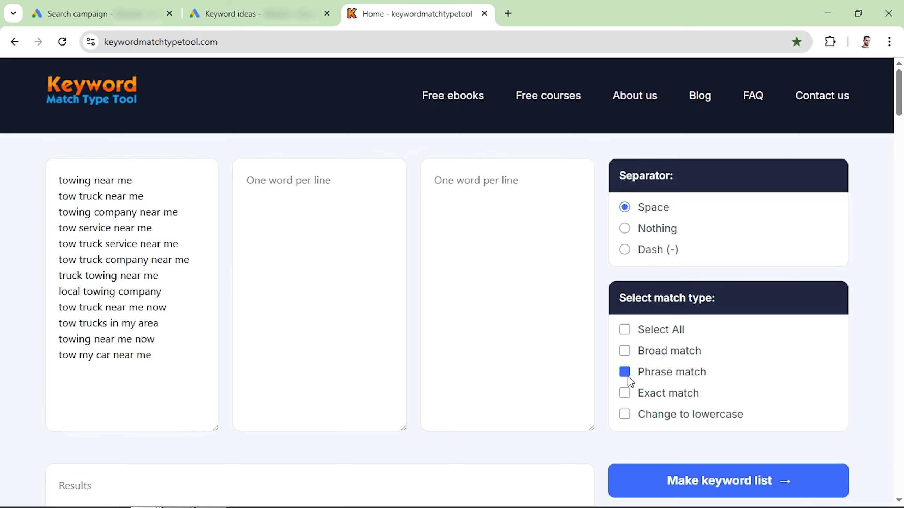
pyautogui.click(629, 394)
pyautogui.scroll(-3, 645, 399)
pyautogui.click(718, 375)
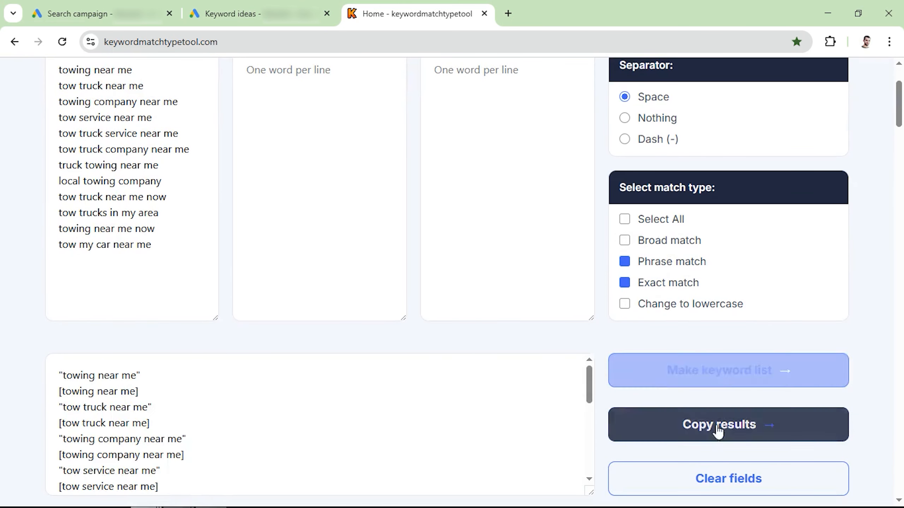
pyautogui.click(718, 427)
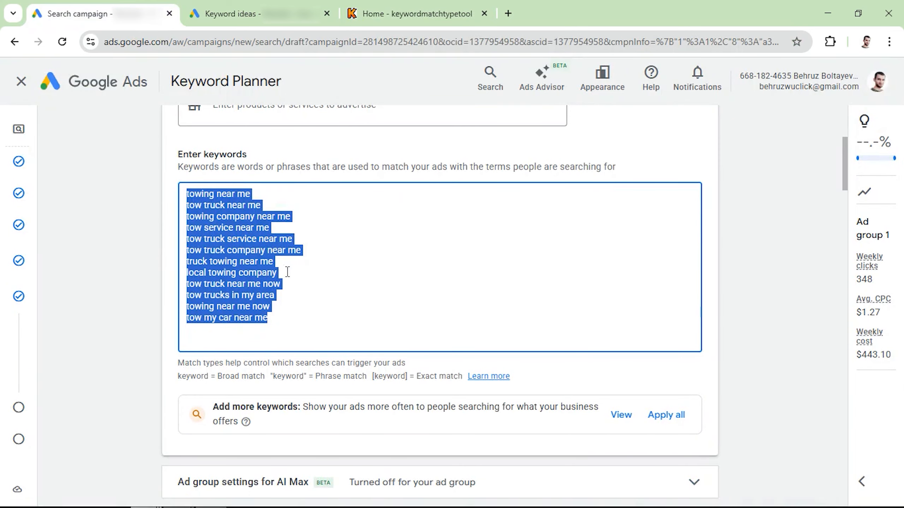
pyautogui.hotkey('ctrl', 'v')
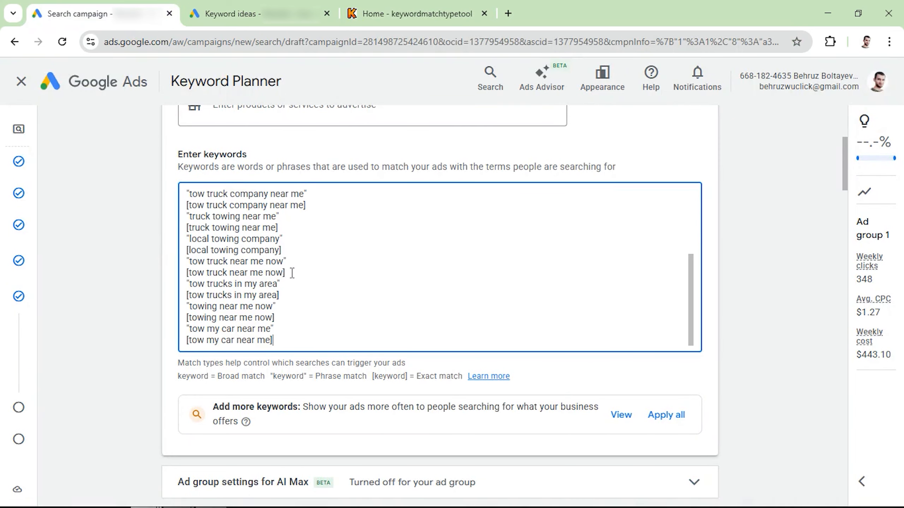
# Step: Look through the ad creation form, from the final URL, display path and calls to the headlines, descriptions and images
pyautogui.scroll(-6, 291, 273)
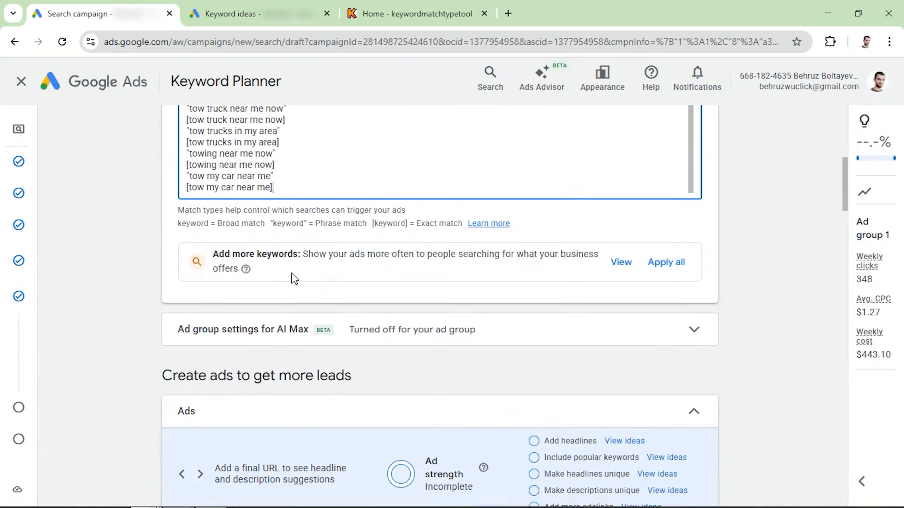
pyautogui.scroll(-4, 291, 273)
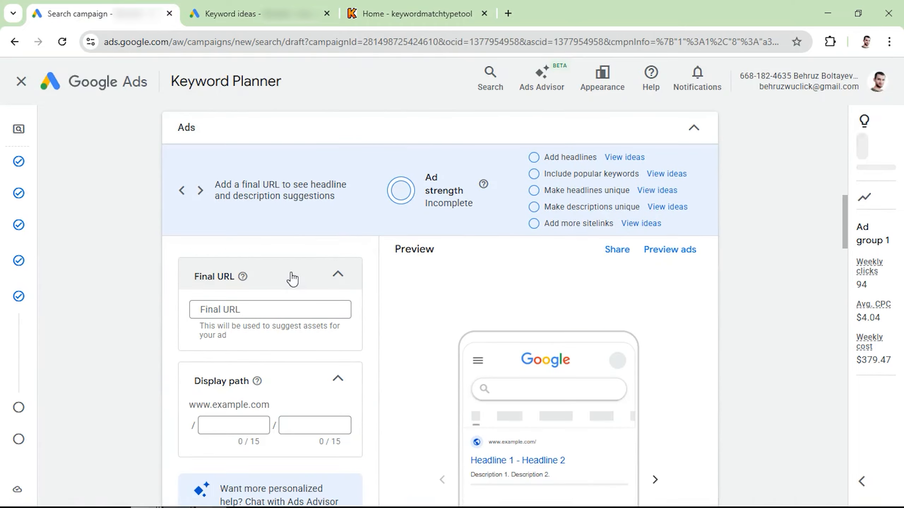
pyautogui.scroll(-1, 288, 283)
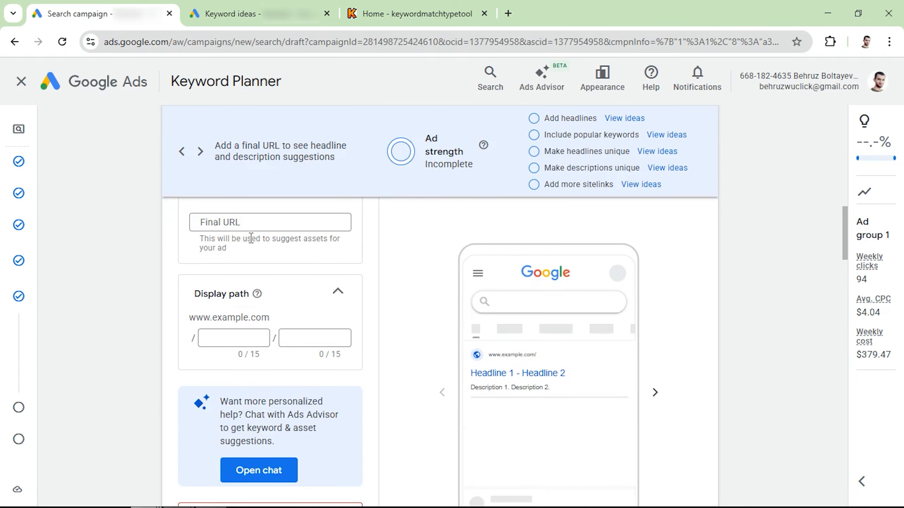
pyautogui.scroll(-6, 234, 283)
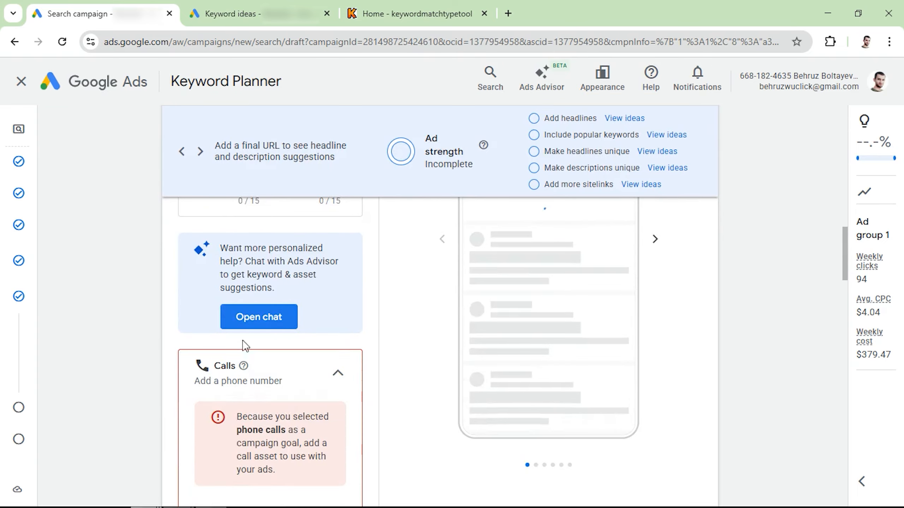
pyautogui.scroll(-11, 263, 381)
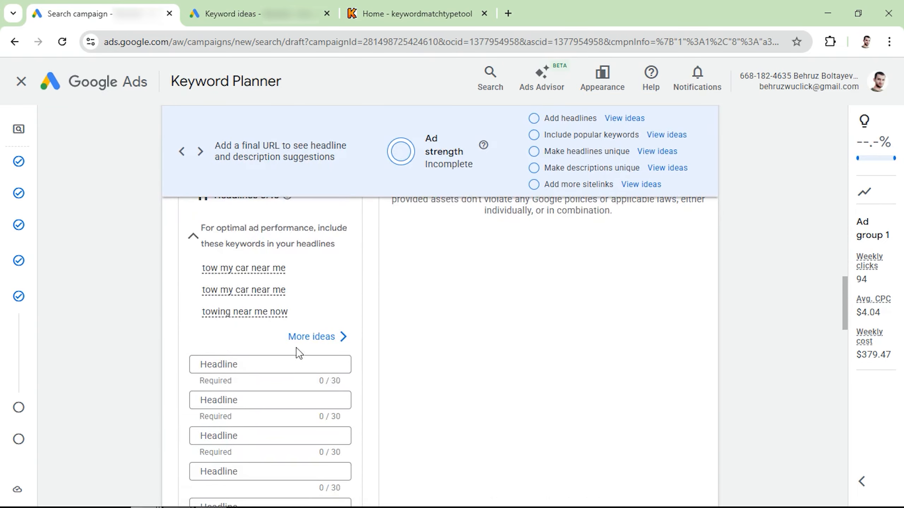
pyautogui.scroll(-7, 270, 378)
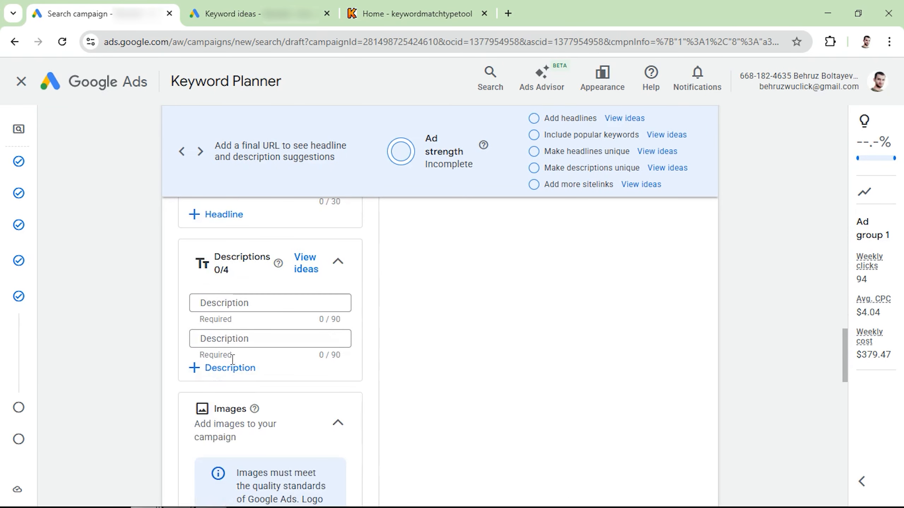
# Step: Review the filled-in ad from the final URL and call asset through all headlines to the descriptions
pyautogui.scroll(3, 242, 365)
pyautogui.scroll(7, 251, 361)
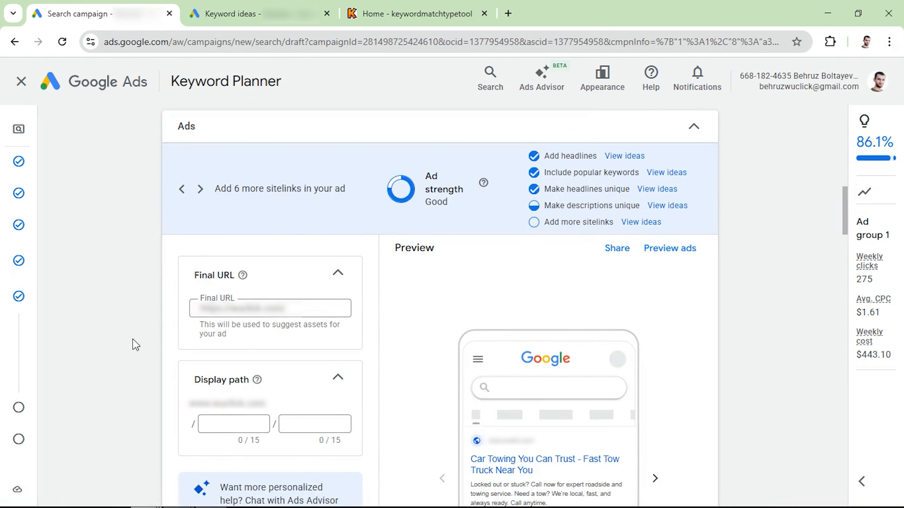
pyautogui.scroll(-5, 221, 322)
pyautogui.scroll(-3, 239, 336)
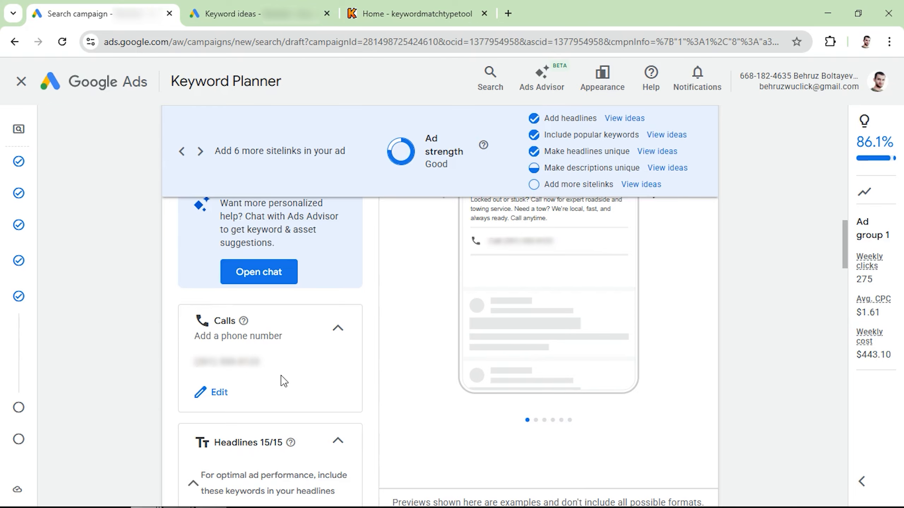
pyautogui.scroll(-7, 284, 381)
pyautogui.scroll(-2, 284, 370)
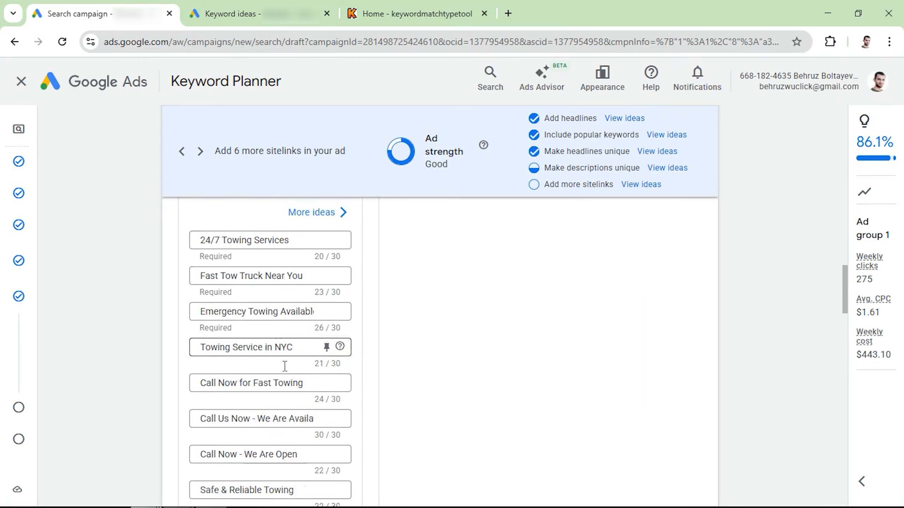
pyautogui.scroll(-1, 285, 356)
pyautogui.scroll(2, 270, 299)
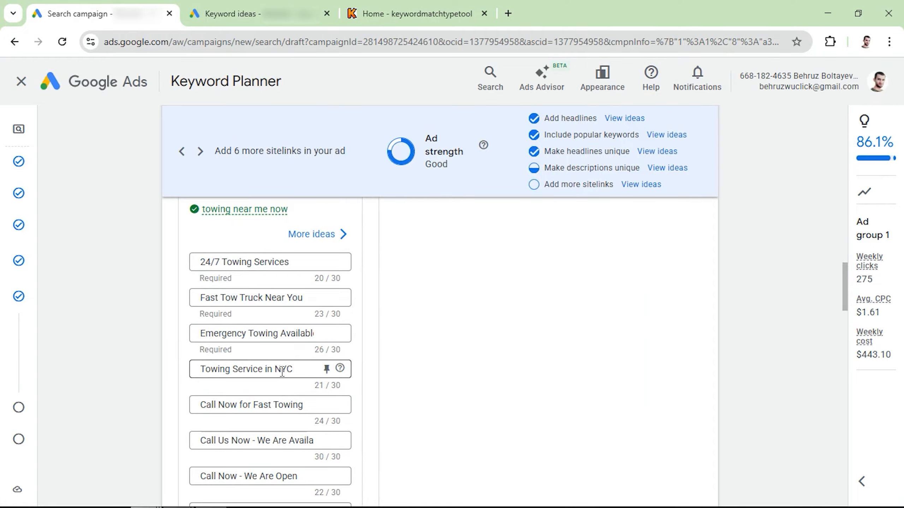
pyautogui.scroll(-2, 281, 372)
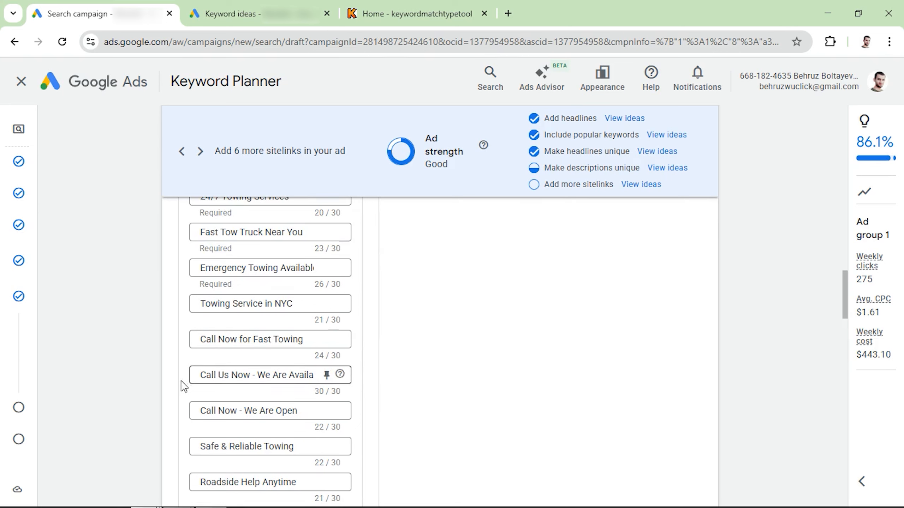
pyautogui.scroll(-3, 210, 395)
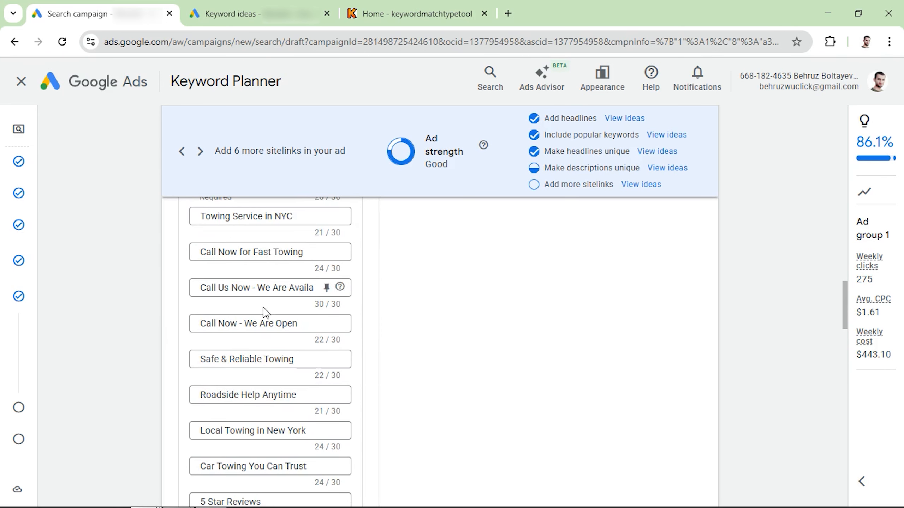
pyautogui.scroll(-7, 231, 321)
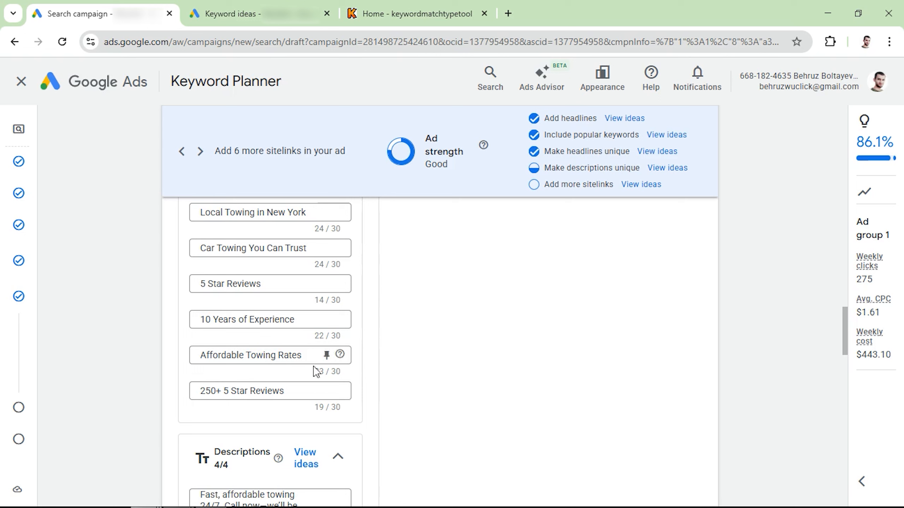
pyautogui.scroll(-5, 320, 348)
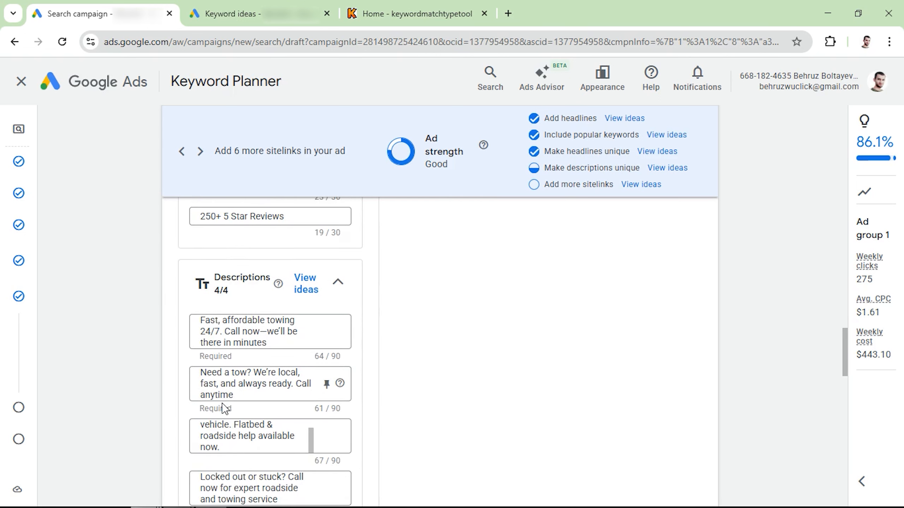
pyautogui.scroll(-1, 242, 377)
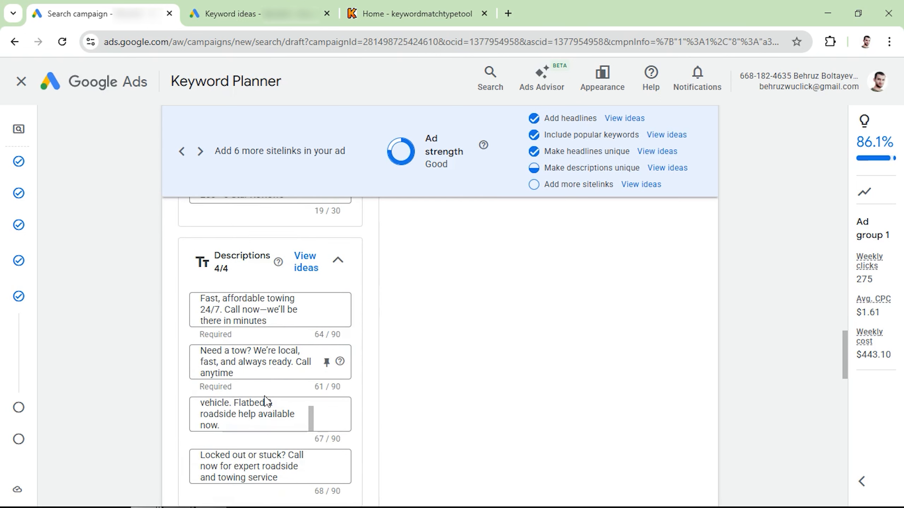
pyautogui.scroll(7, 268, 403)
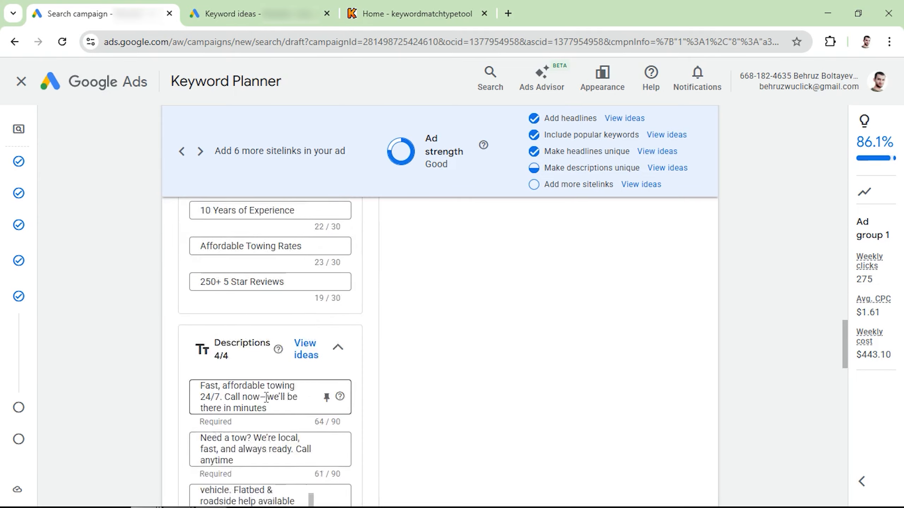
pyautogui.scroll(8, 267, 402)
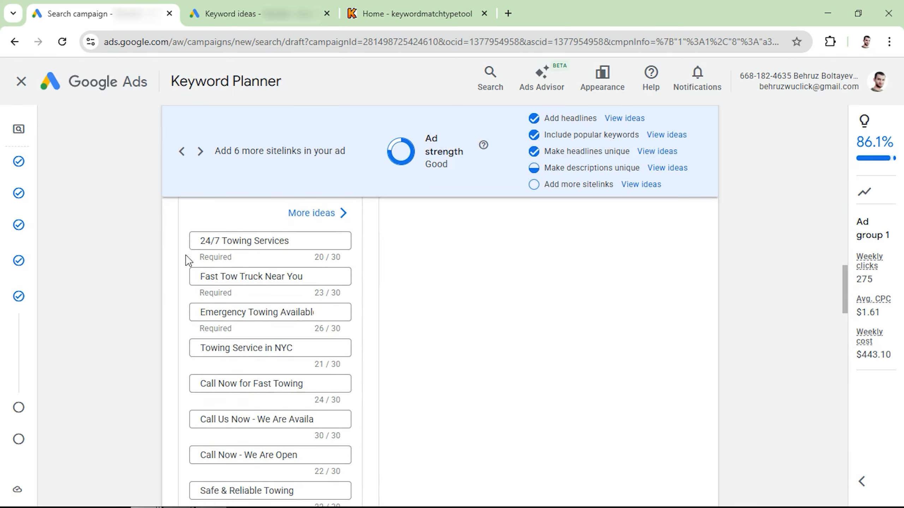
# Step: Pin the headlines "24/7 Towing Services", "Fast Tow Truck Near You" and "Emergency Towing Available" to position 1
pyautogui.click(302, 310)
pyautogui.click(326, 241)
pyautogui.click(443, 314)
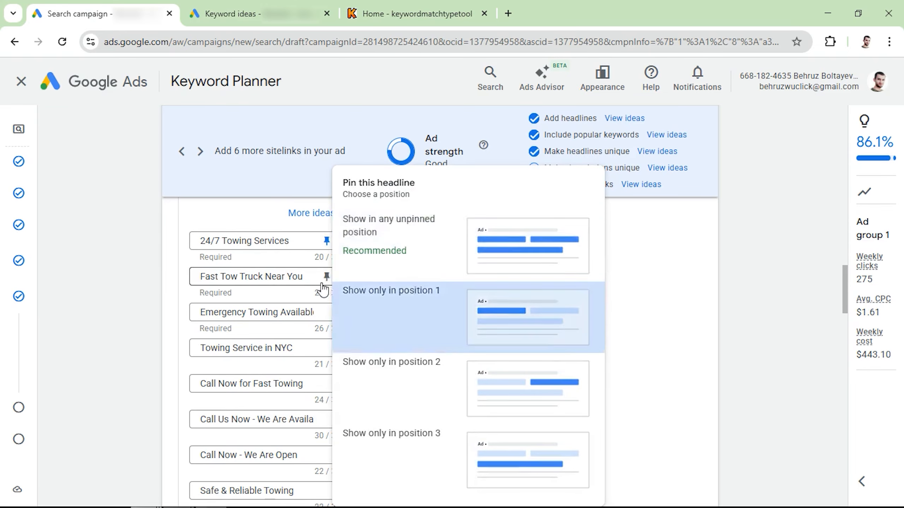
pyautogui.click(326, 276)
pyautogui.click(398, 283)
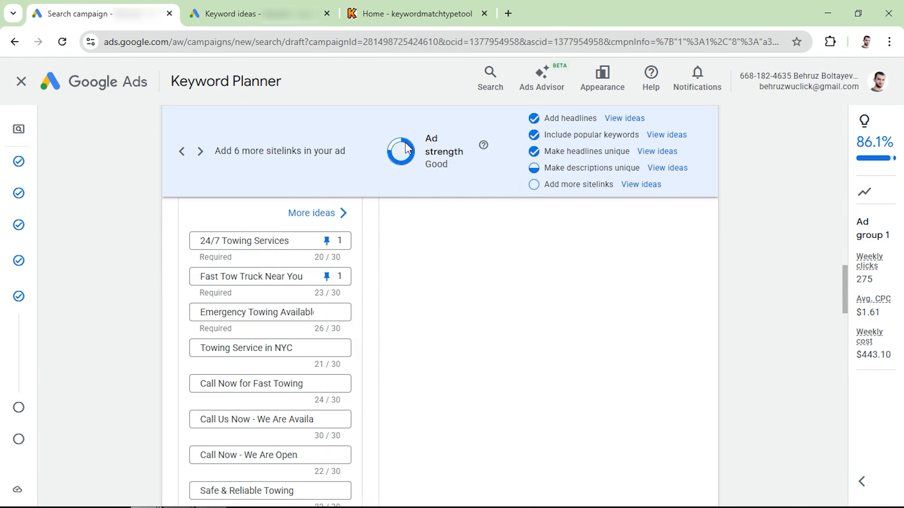
pyautogui.click(326, 313)
pyautogui.click(409, 220)
# Step: Pin "Towing Service in NYC", "Call Now for Fast Towing", "Call Us Now - We Are Available" and "Call Now - We Are Open" to position 2
pyautogui.click(326, 347)
pyautogui.click(412, 292)
pyautogui.click(327, 383)
pyautogui.click(402, 303)
pyautogui.click(326, 419)
pyautogui.click(440, 320)
pyautogui.click(327, 455)
pyautogui.click(388, 345)
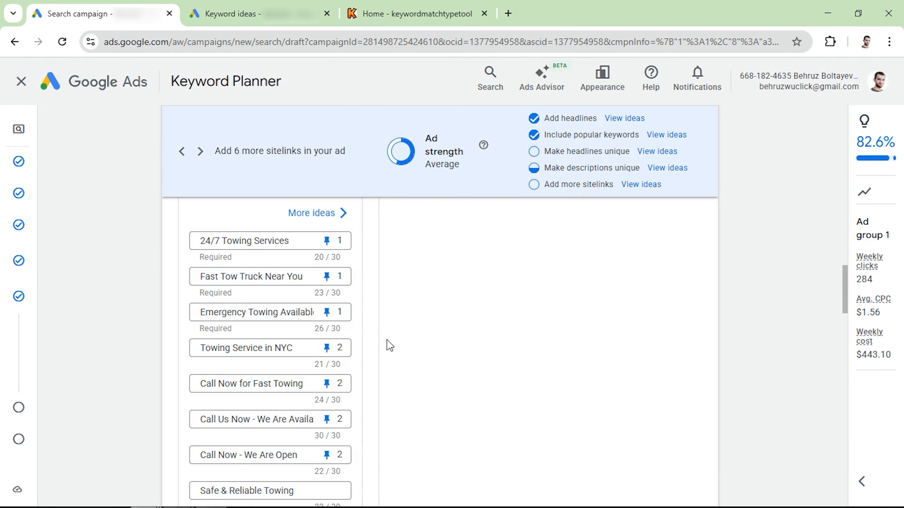
# Step: Change the pin of the headline "Towing Service in NYC" to position 1 and check the remaining unpinned headlines
pyautogui.click(326, 348)
pyautogui.click(374, 285)
pyautogui.scroll(-1, 290, 299)
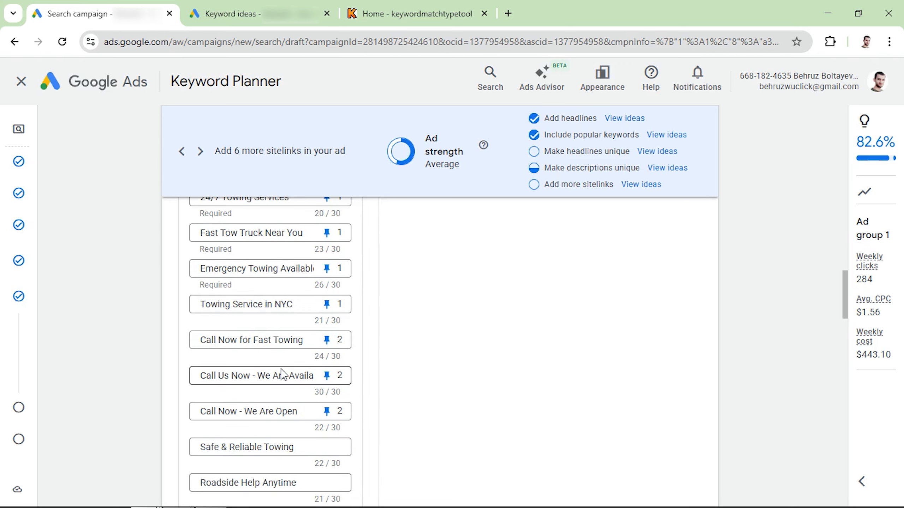
pyautogui.scroll(-3, 281, 374)
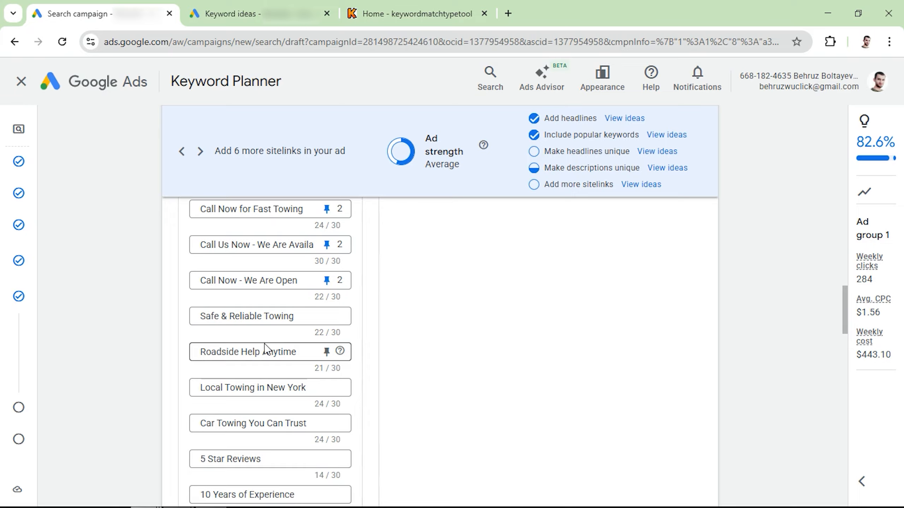
# Step: Add the four suggested tow truck and roadside photos, each in two ratios, to the campaign's images and save them
pyautogui.scroll(-10, 307, 335)
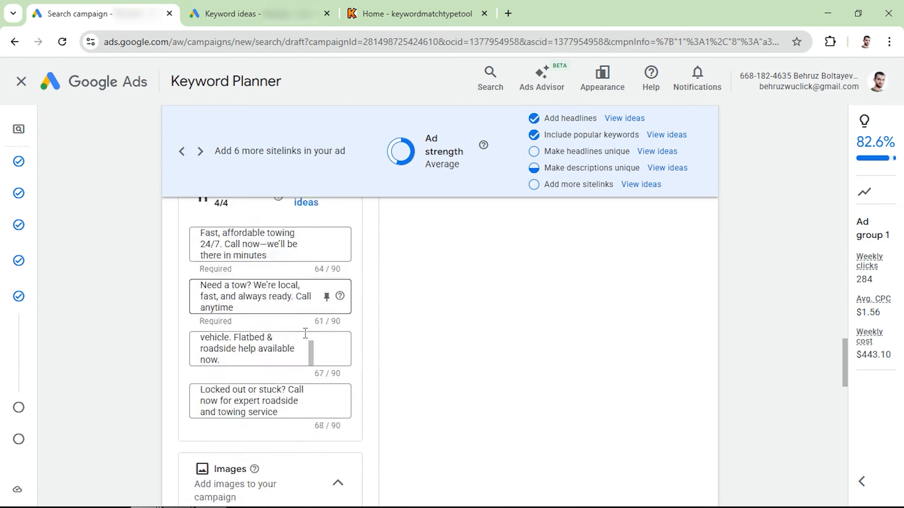
pyautogui.scroll(-5, 306, 333)
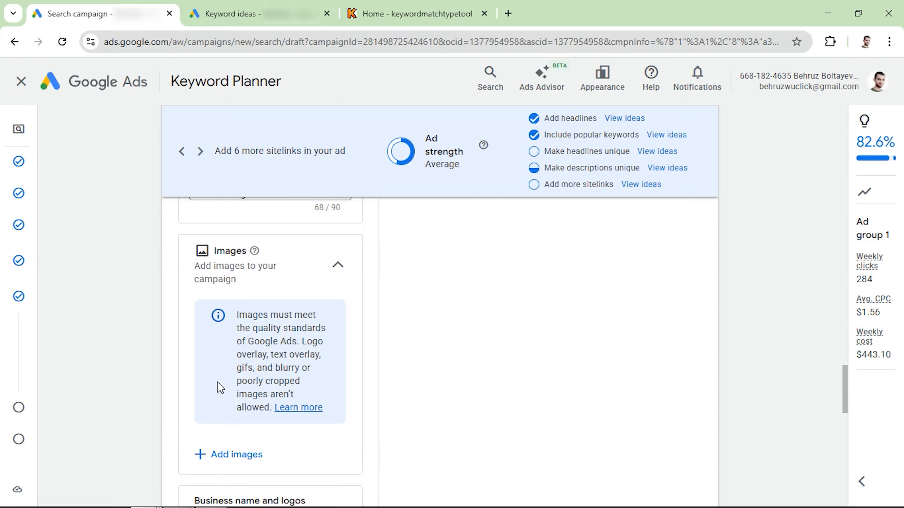
pyautogui.click(228, 455)
pyautogui.click(668, 298)
pyautogui.scroll(-2, 602, 297)
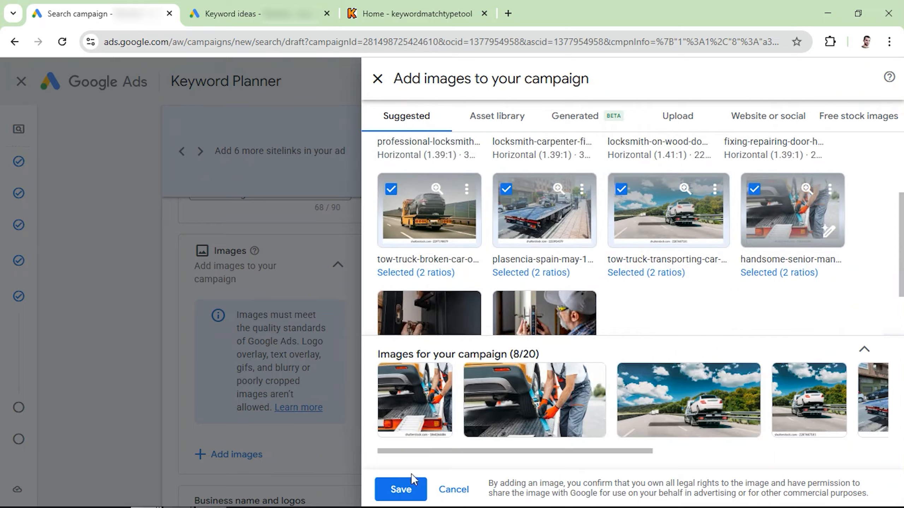
pyautogui.click(400, 488)
# Step: Create the sitelinks About, Services, Reviews and Call us now with their final URLs and save them to the campaign
pyautogui.scroll(-5, 332, 391)
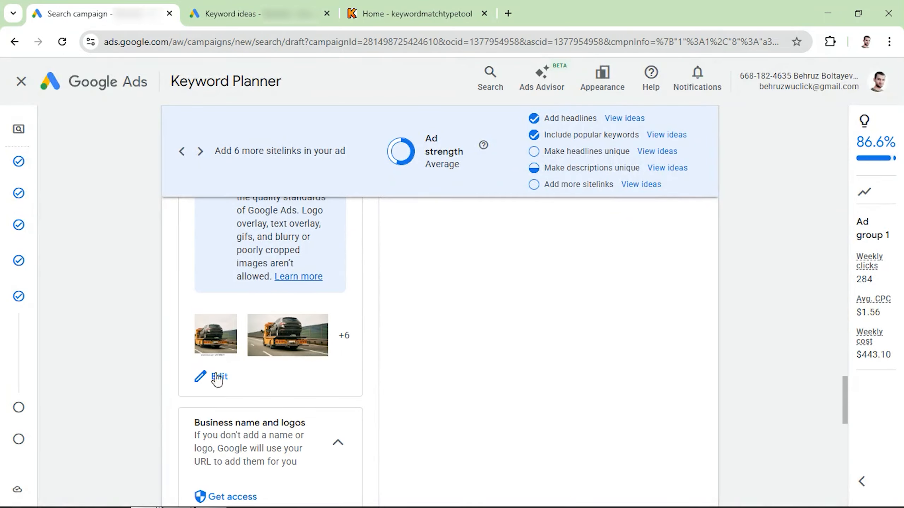
pyautogui.scroll(-2, 241, 339)
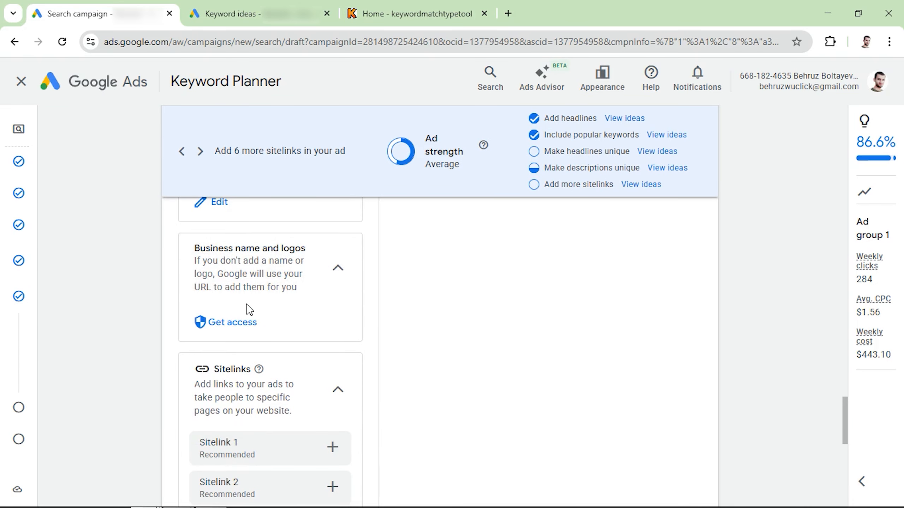
pyautogui.scroll(-3, 248, 311)
pyautogui.scroll(-2, 248, 309)
pyautogui.scroll(1, 220, 283)
pyautogui.scroll(-6, 246, 278)
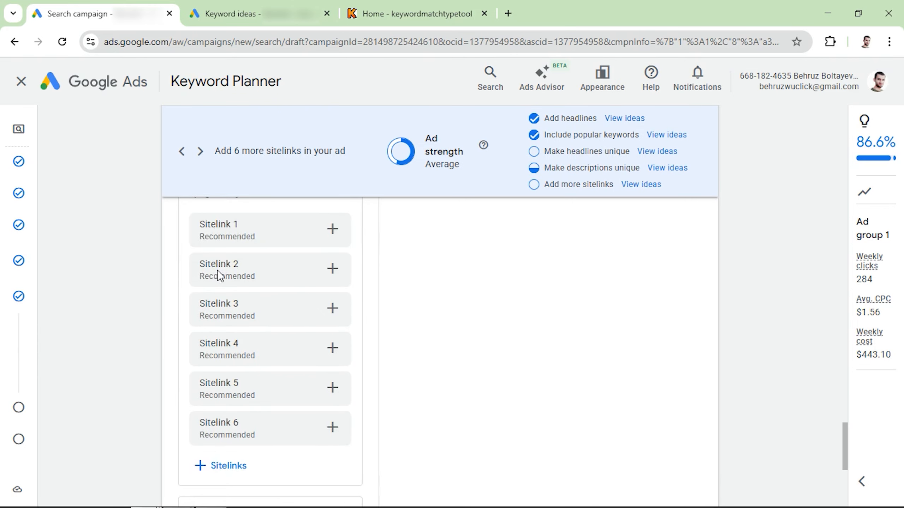
pyautogui.click(226, 379)
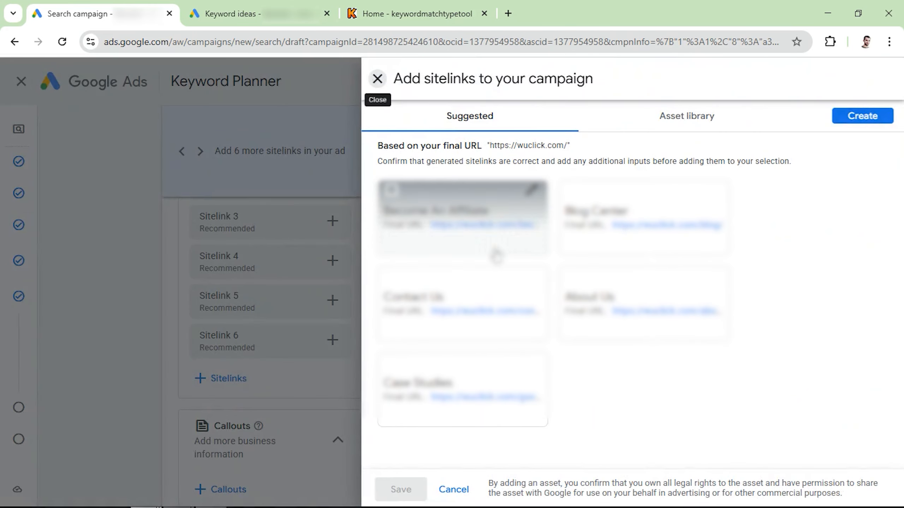
pyautogui.click(861, 117)
pyautogui.click(323, 194)
pyautogui.write('About')
pyautogui.write('Call u')
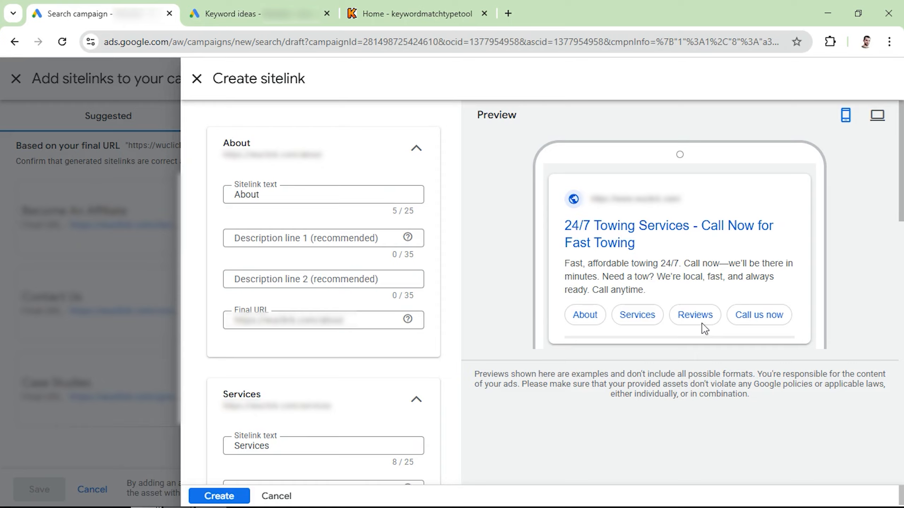
pyautogui.click(218, 497)
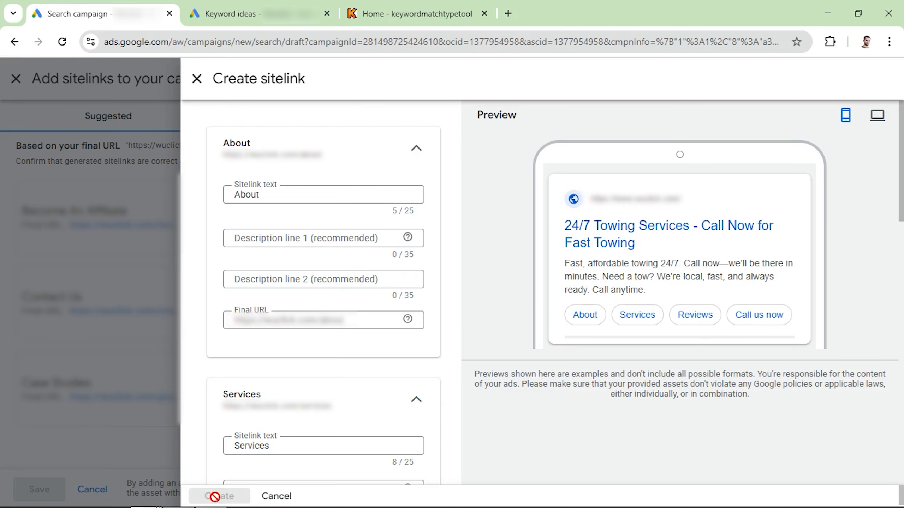
pyautogui.click(403, 478)
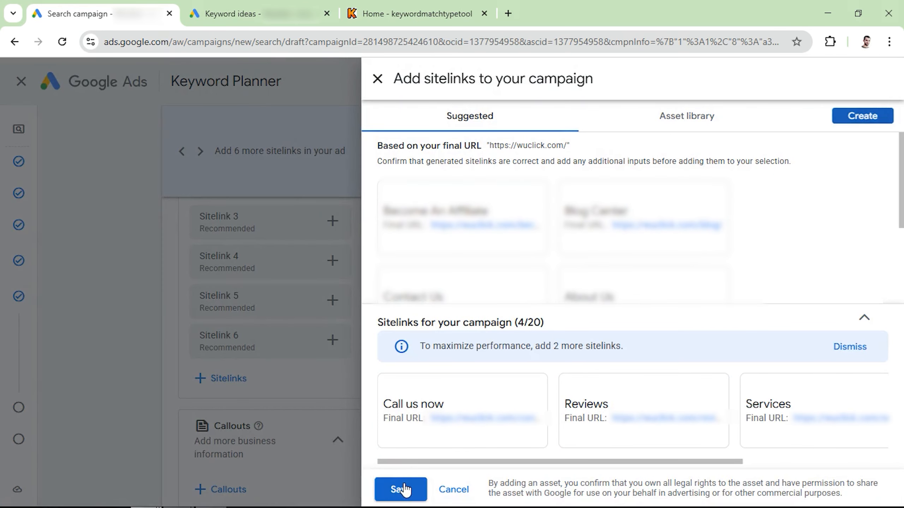
# Step: Add the callouts Trusted service, 5 Star Reviews, Free Quotes, Quick Services, No Hidden Fees and 10 + experience to the campaign
pyautogui.scroll(-4, 296, 395)
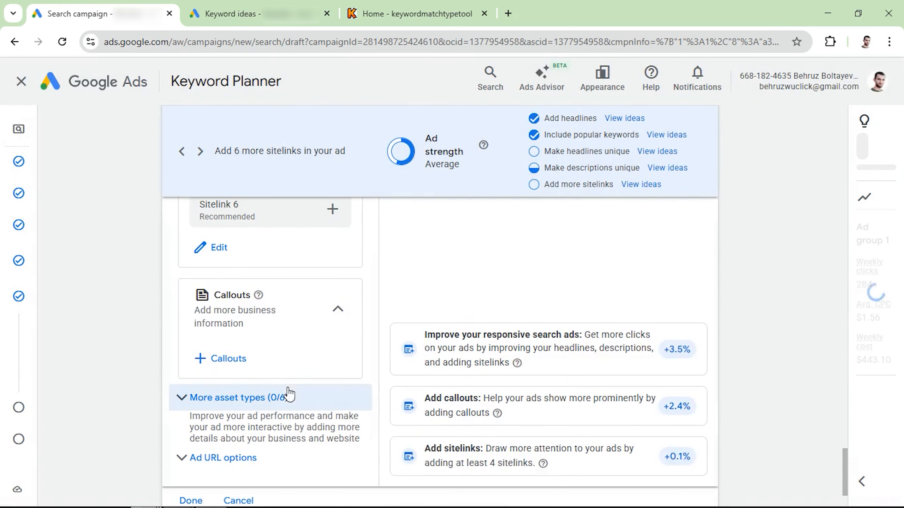
pyautogui.click(217, 362)
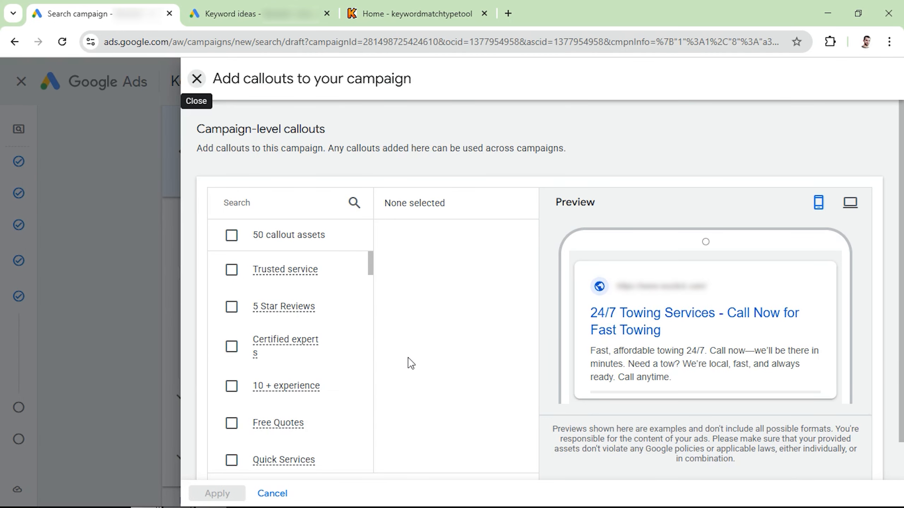
pyautogui.scroll(-2, 410, 364)
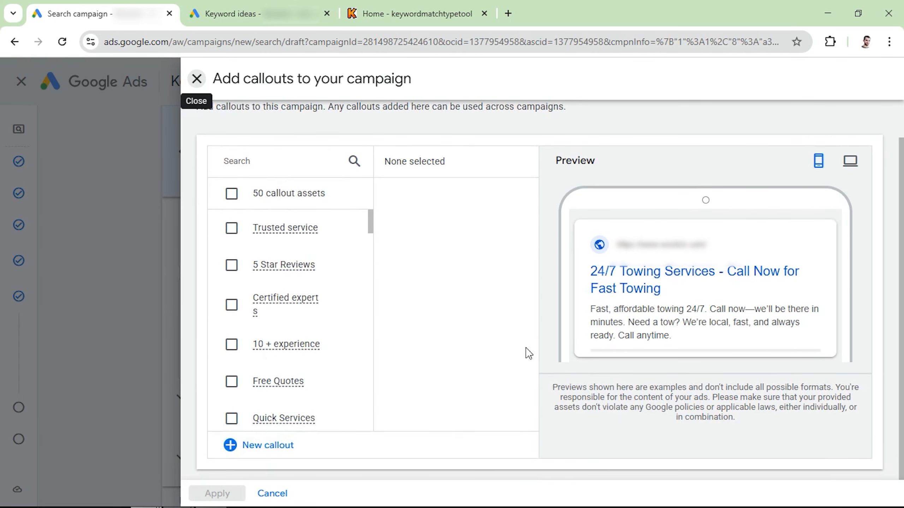
pyautogui.scroll(2, 454, 342)
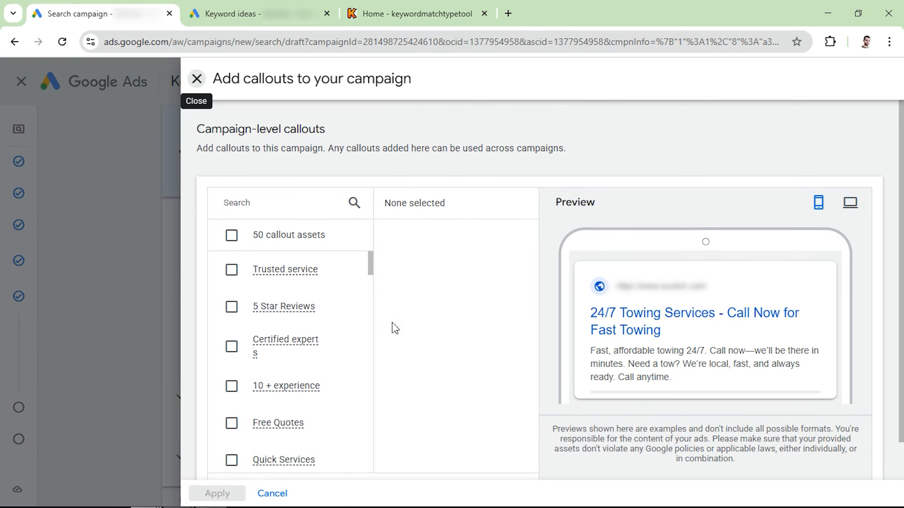
pyautogui.click(232, 270)
pyautogui.click(231, 307)
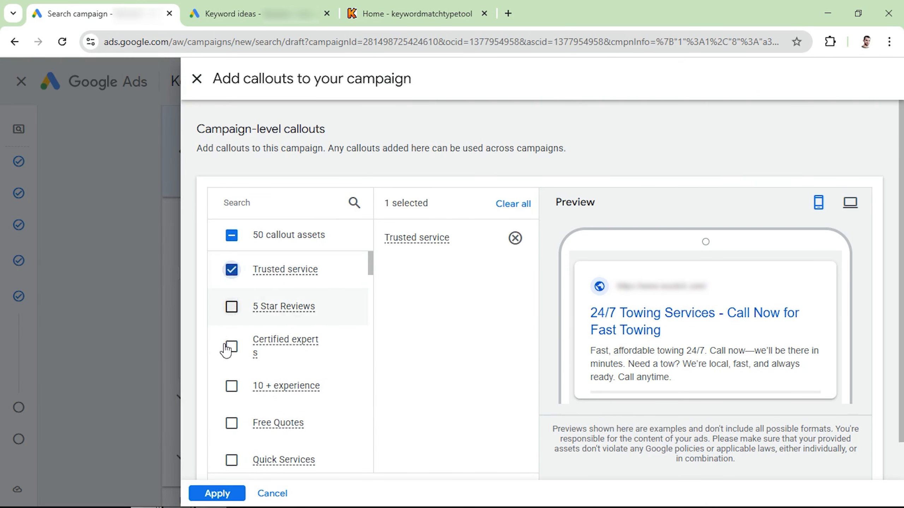
pyautogui.click(231, 423)
pyautogui.click(231, 460)
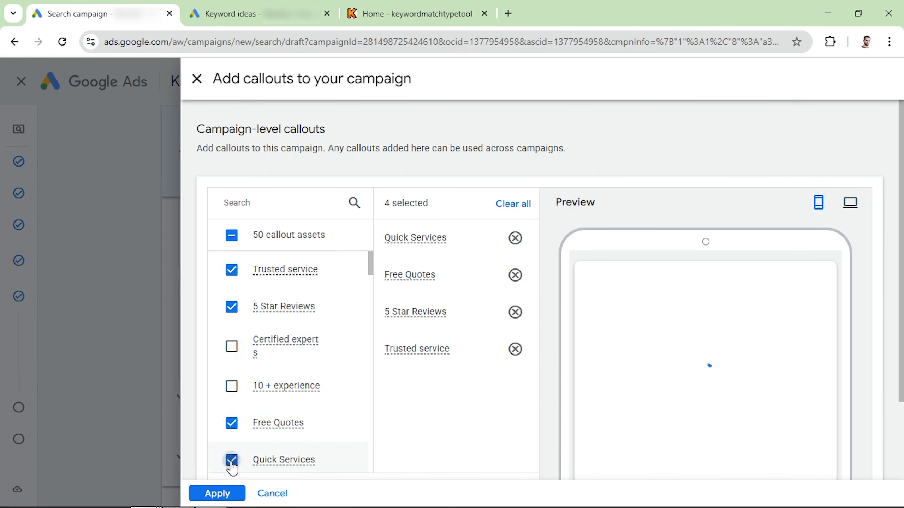
pyautogui.scroll(-1, 238, 435)
pyautogui.click(231, 456)
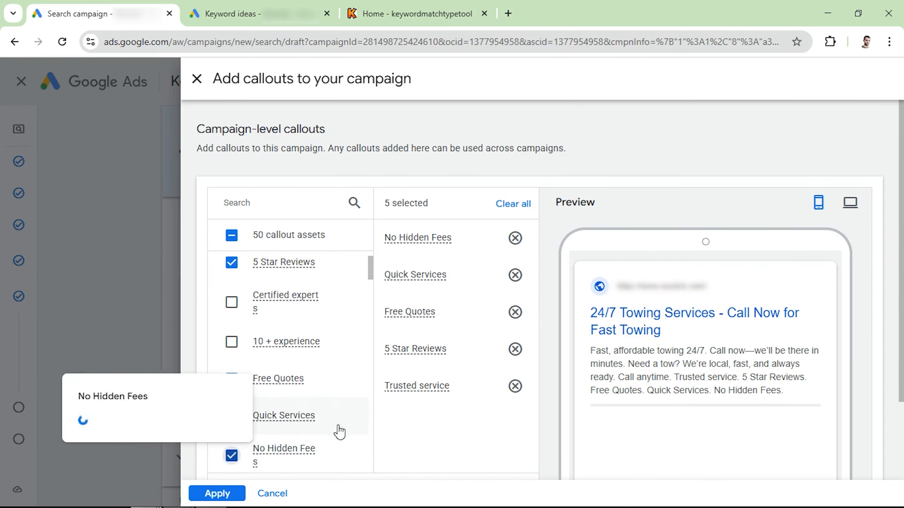
pyautogui.click(231, 342)
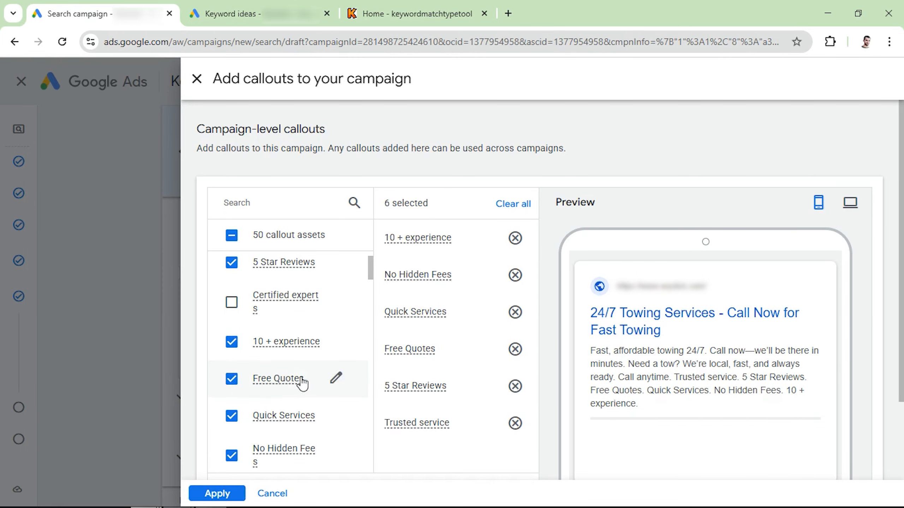
pyautogui.click(217, 493)
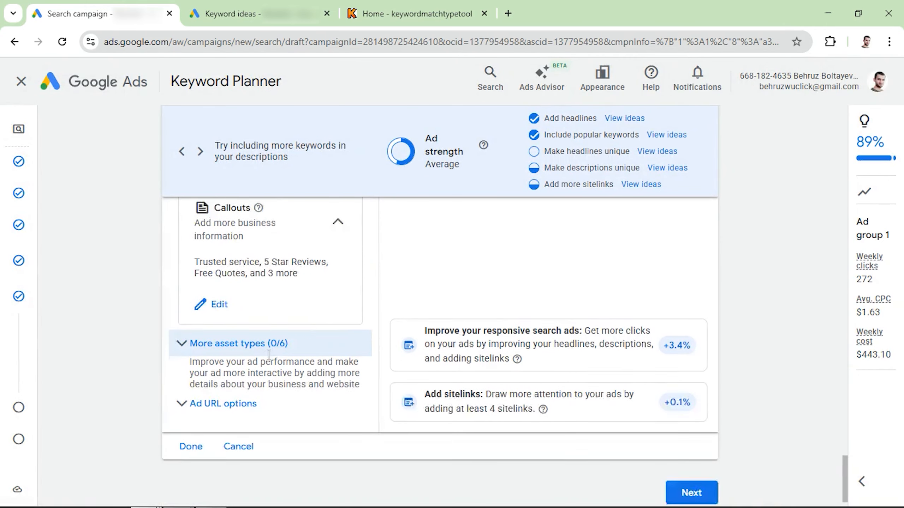
# Step: Start a new structured snippet from the additional asset types and choose Types as its header
pyautogui.click(219, 331)
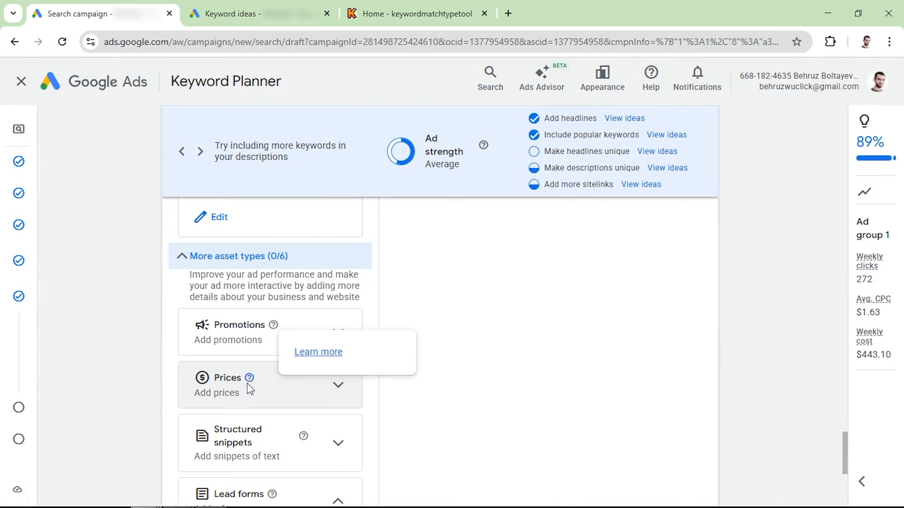
pyautogui.scroll(-2, 224, 388)
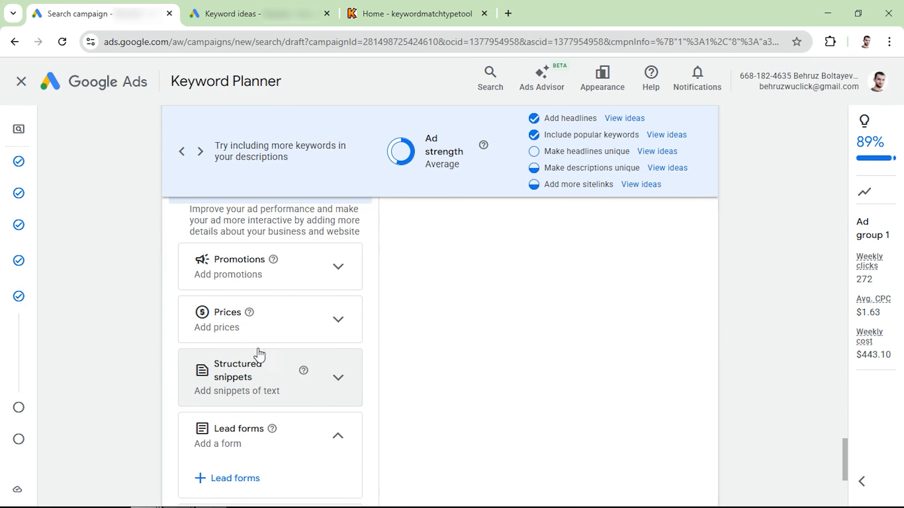
pyautogui.click(338, 383)
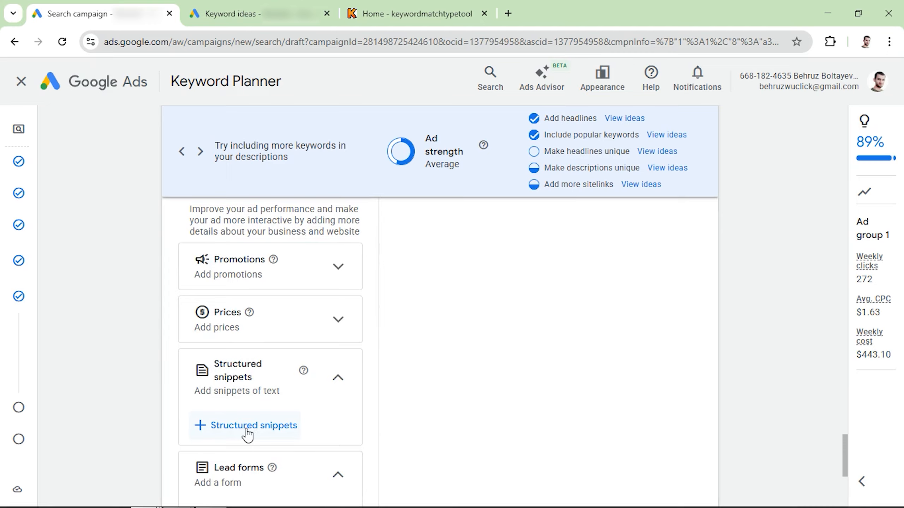
pyautogui.click(247, 428)
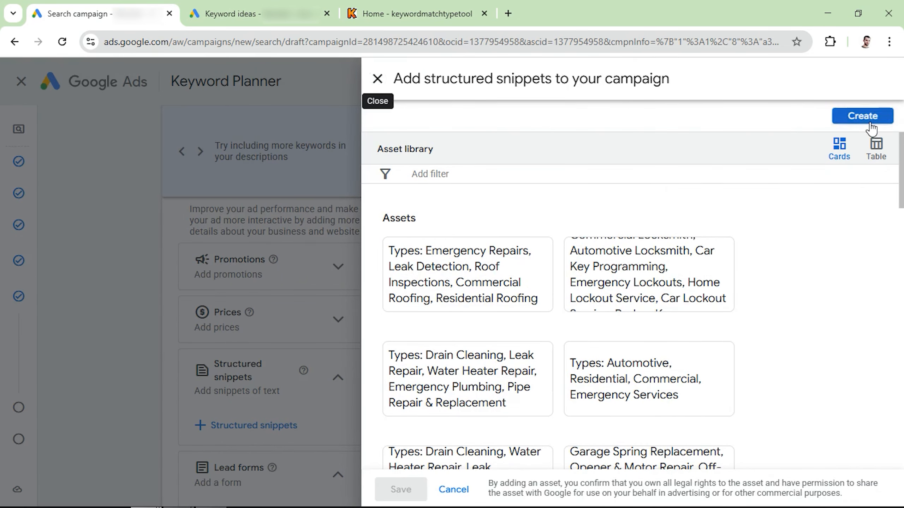
pyautogui.click(865, 115)
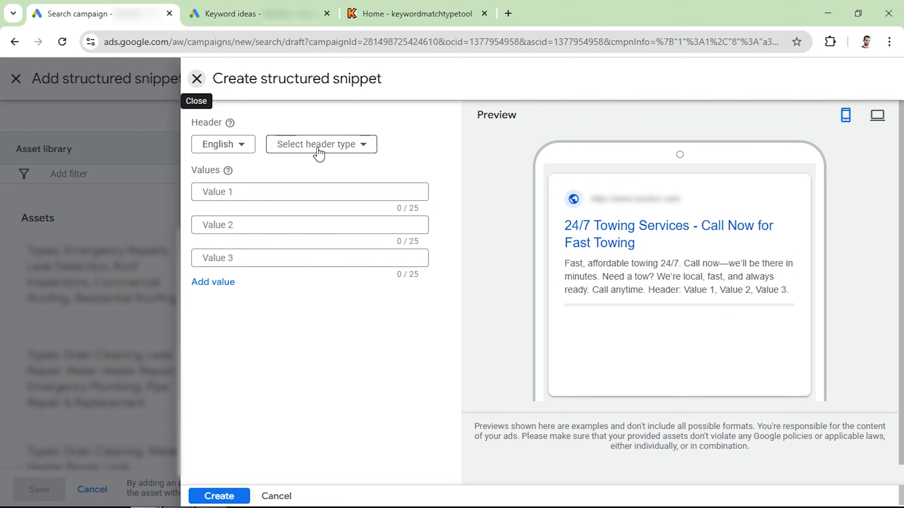
pyautogui.click(281, 142)
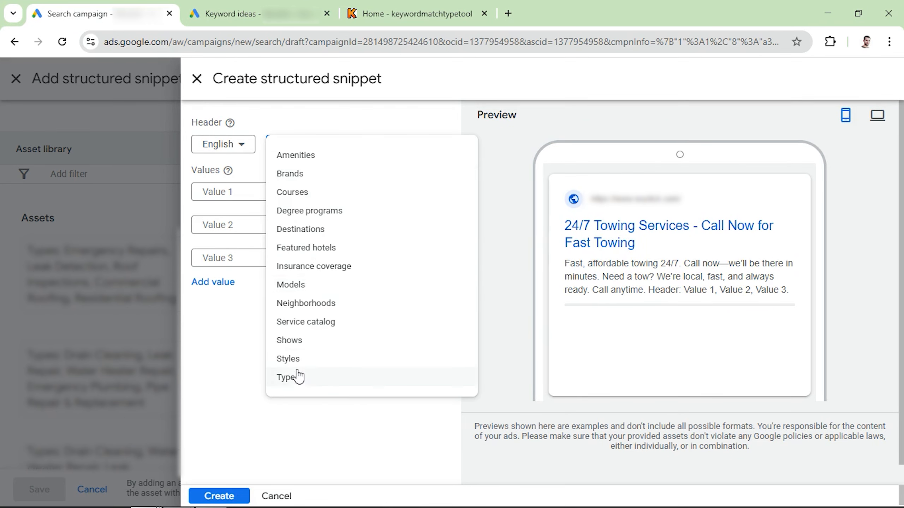
pyautogui.click(288, 377)
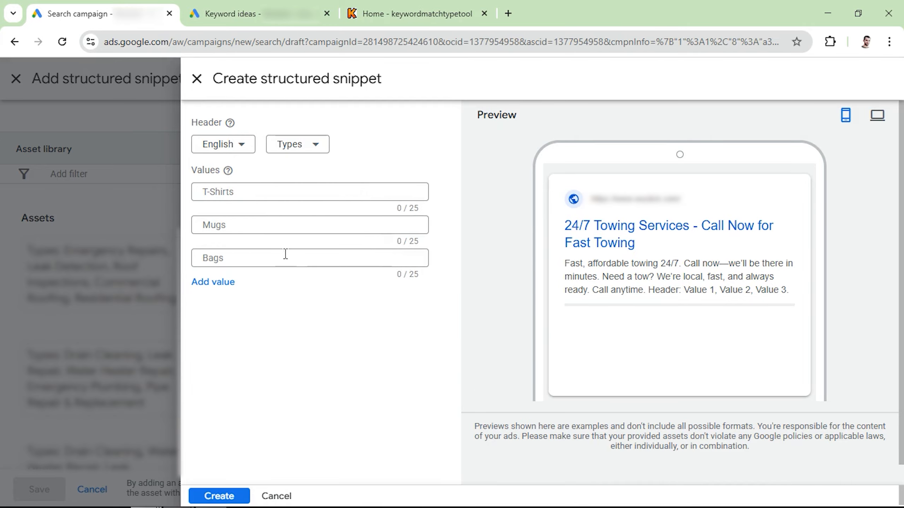
# Step: Create the snippet with Emergency Towing, Roadside Assistance, Flatbed Towing, Long Distance Towing and Jump Starts, and save it to the campaign
pyautogui.click(236, 192)
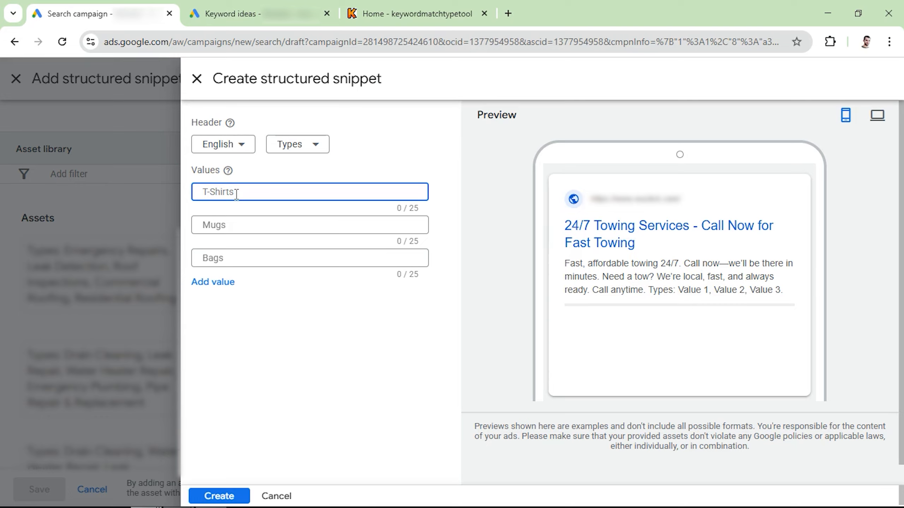
pyautogui.write('Emergency Towing Roadside Assistance Flatbed Towing Long Distance Towing Jump Starts')
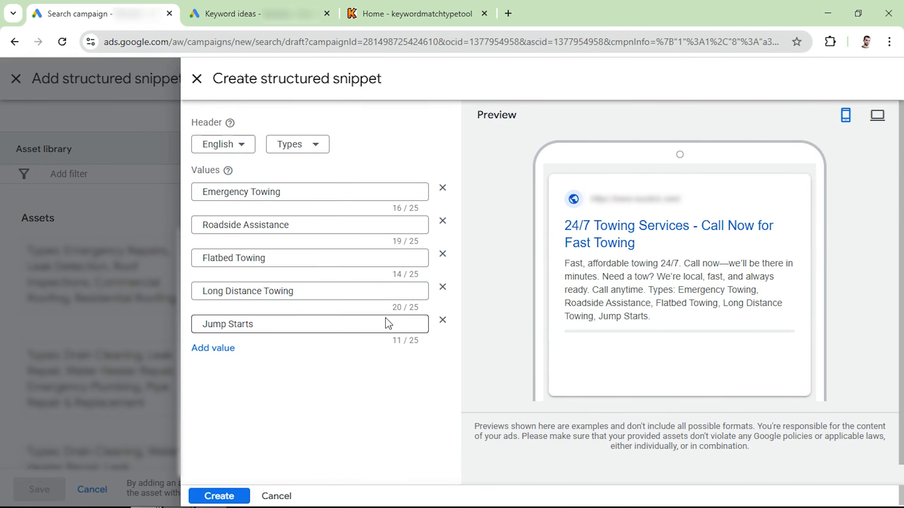
pyautogui.click(232, 492)
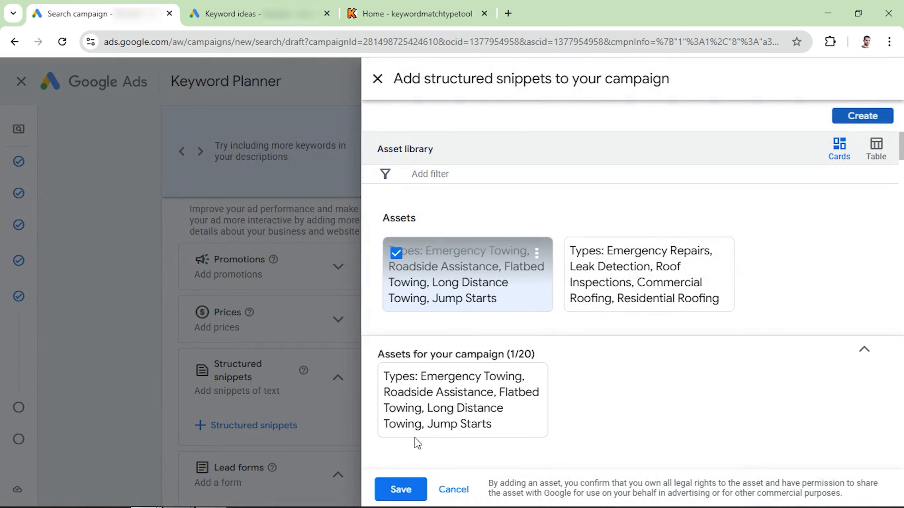
pyautogui.click(401, 490)
# Step: Continue to the budget stage, set a custom average daily budget of $60 and proceed to the review
pyautogui.scroll(-5, 271, 395)
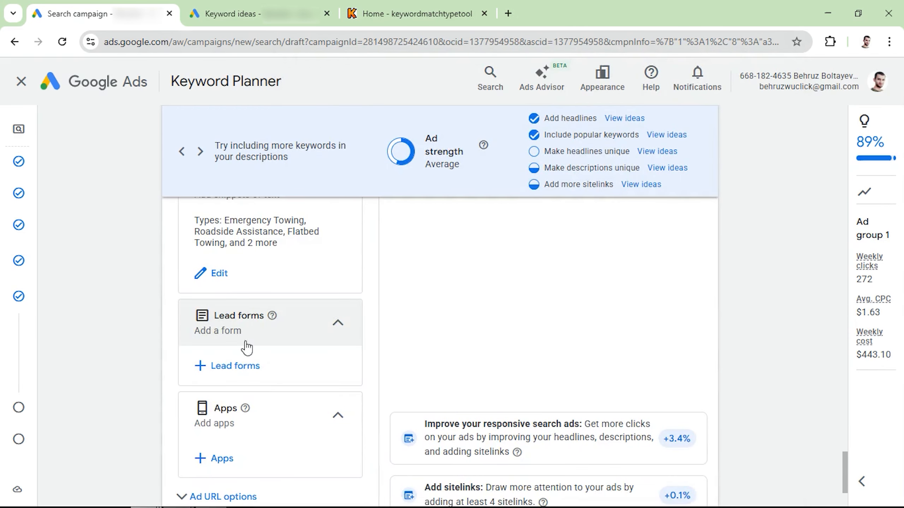
pyautogui.scroll(-3, 215, 407)
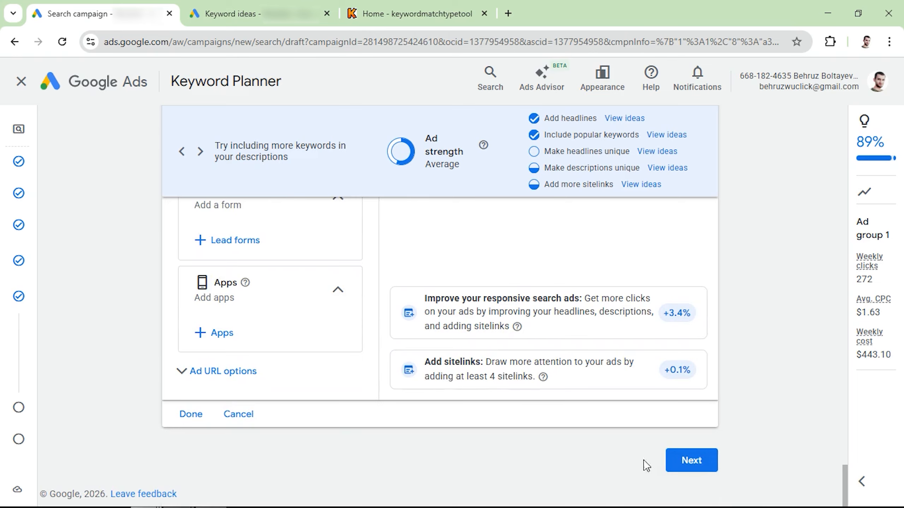
pyautogui.click(689, 464)
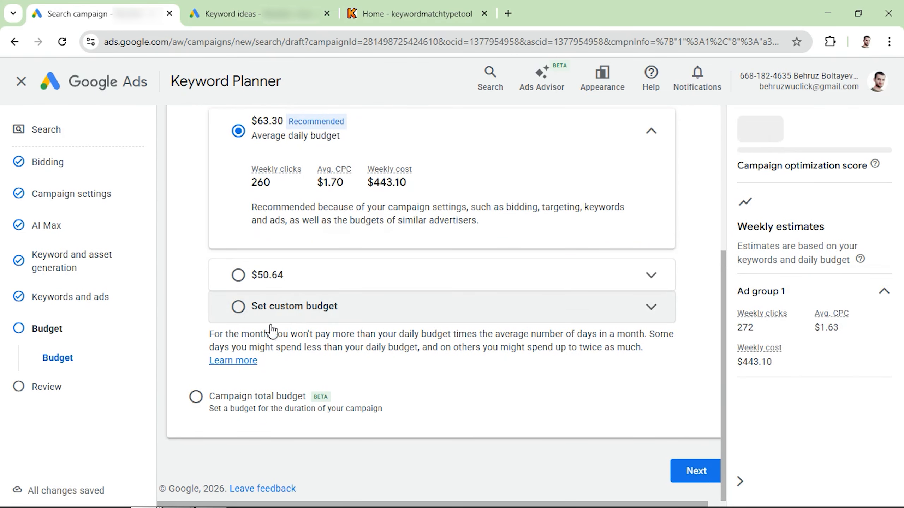
pyautogui.click(238, 306)
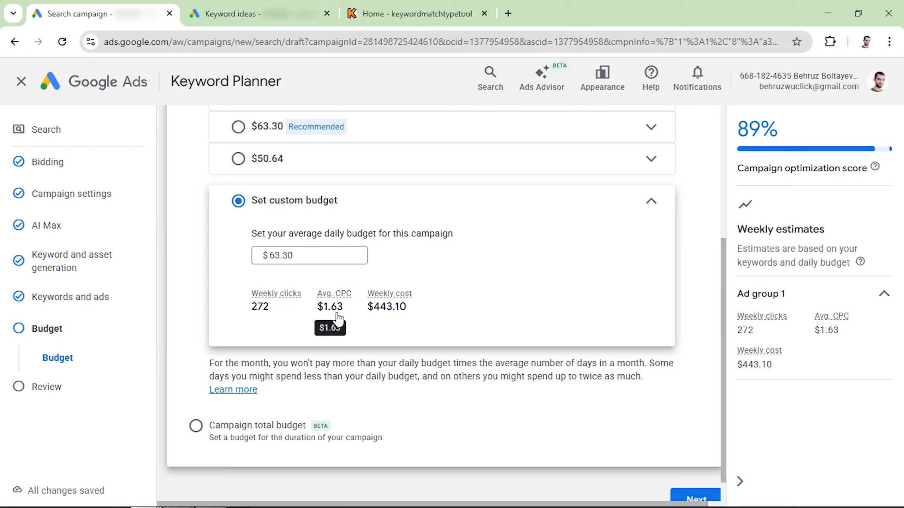
pyautogui.click(301, 255)
pyautogui.doubleClick(301, 256)
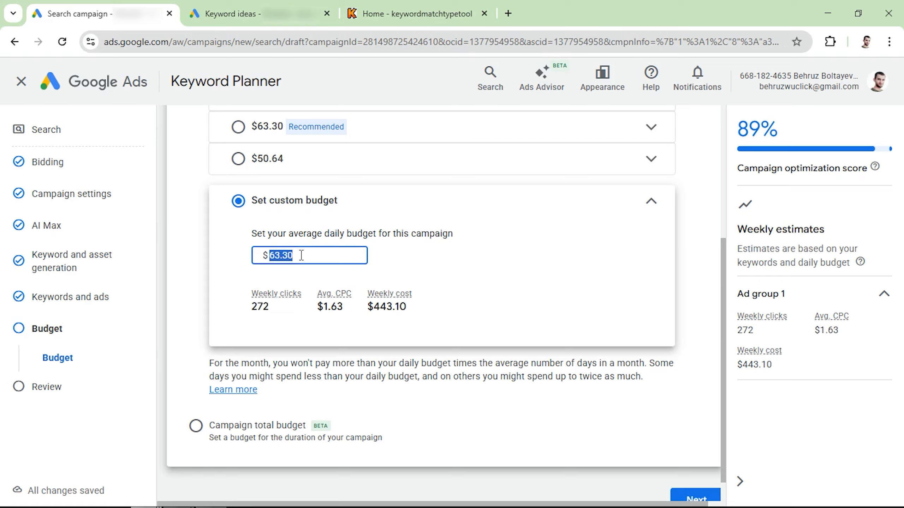
pyautogui.write('60')
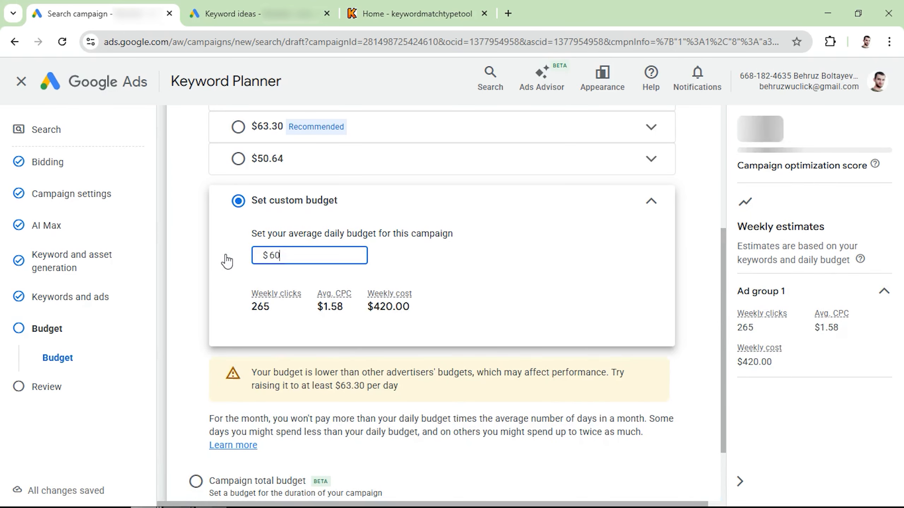
pyautogui.click(226, 261)
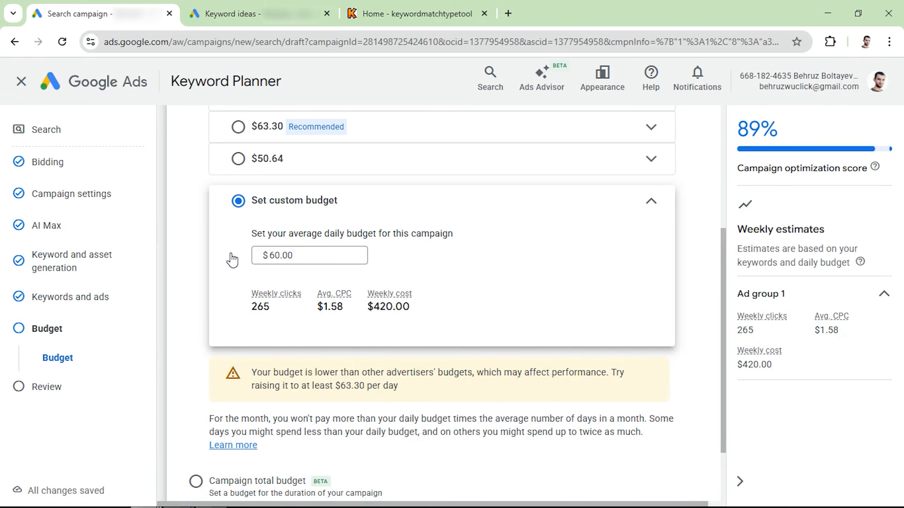
pyautogui.scroll(-3, 242, 263)
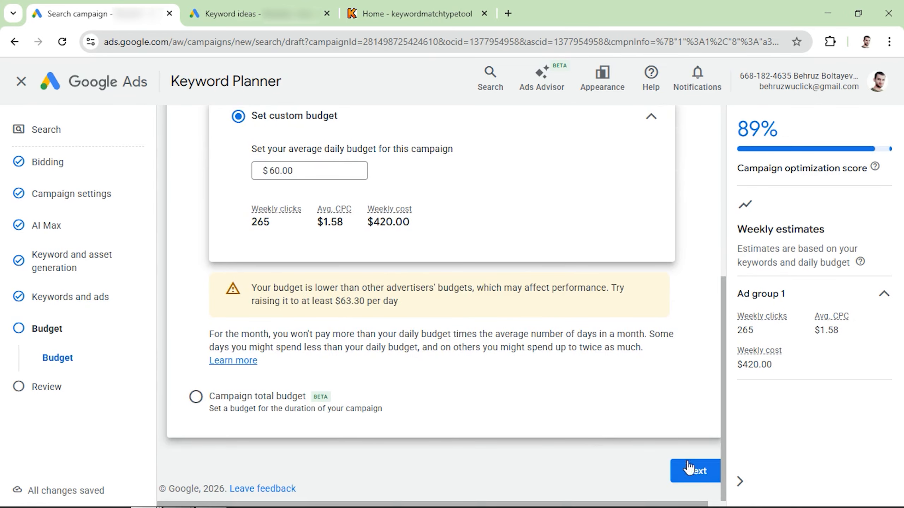
pyautogui.click(695, 483)
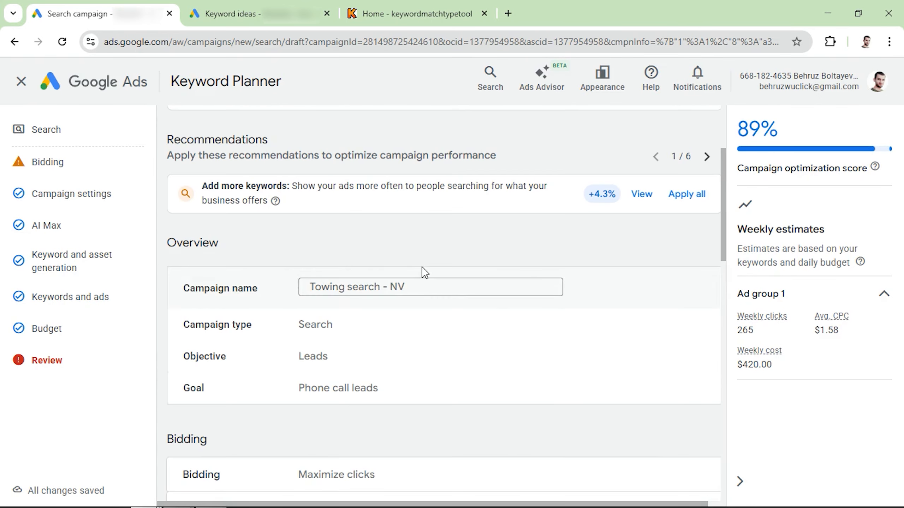
# Step: Check the campaign summary on the review page and publish the campaign
pyautogui.scroll(-3, 421, 264)
pyautogui.scroll(-15, 420, 262)
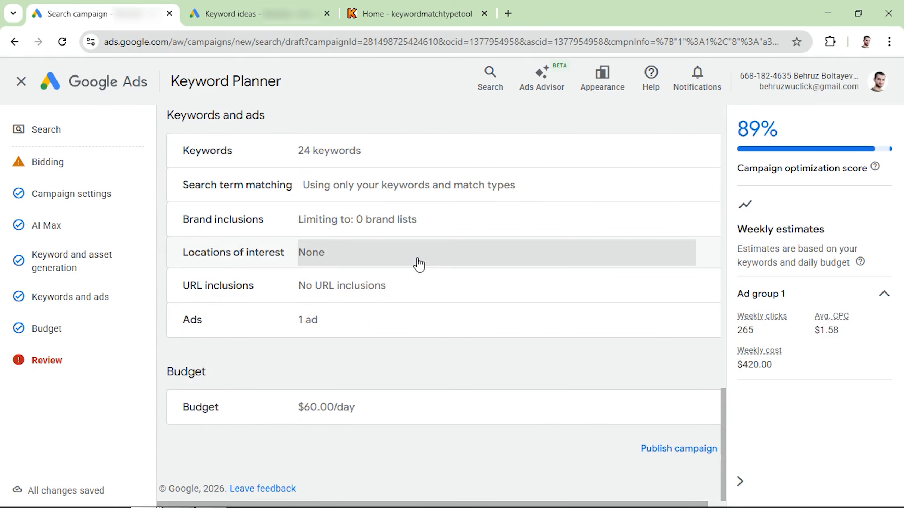
pyautogui.click(672, 449)
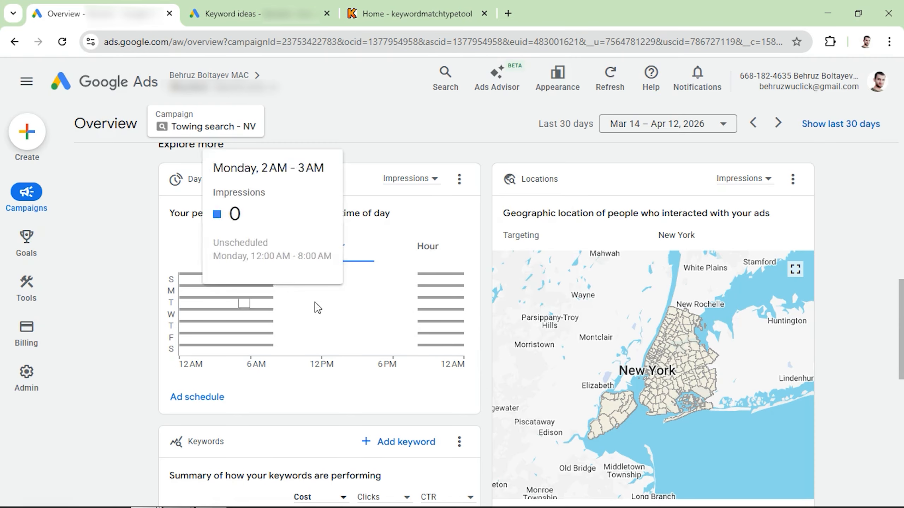
# Step: Find Towing search - NV in the campaigns list and pause it
pyautogui.scroll(-5, 317, 306)
pyautogui.moveTo(38, 207)
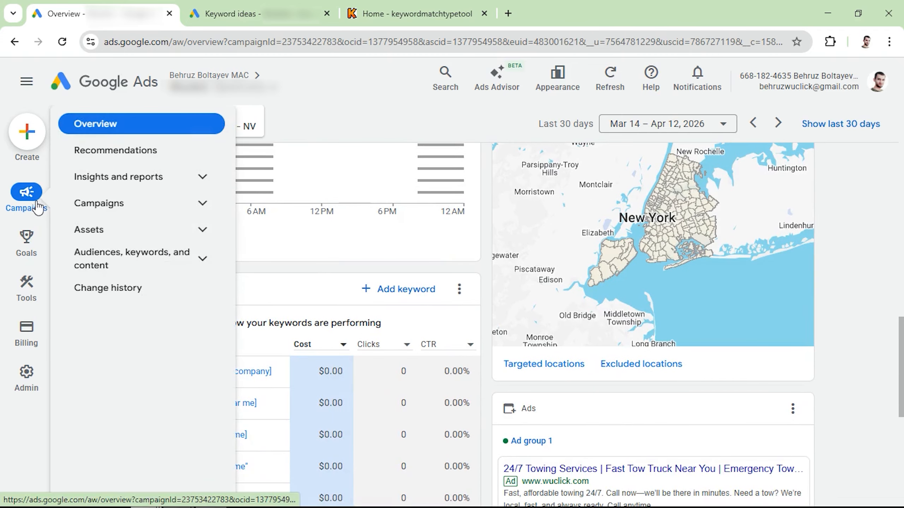
pyautogui.click(129, 204)
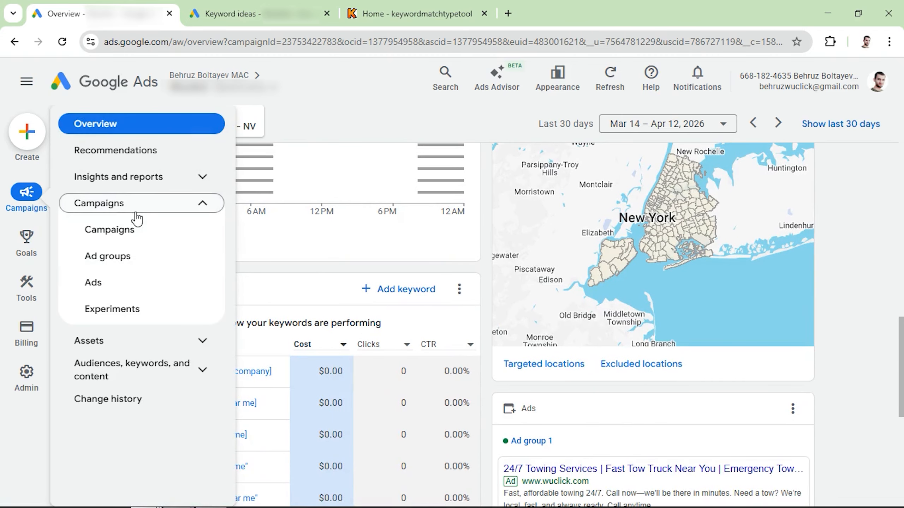
pyautogui.click(131, 235)
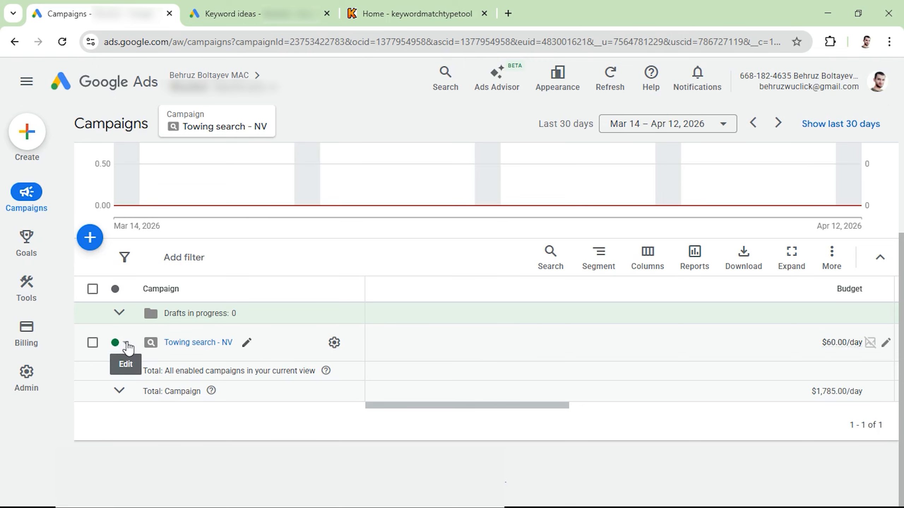
pyautogui.click(127, 346)
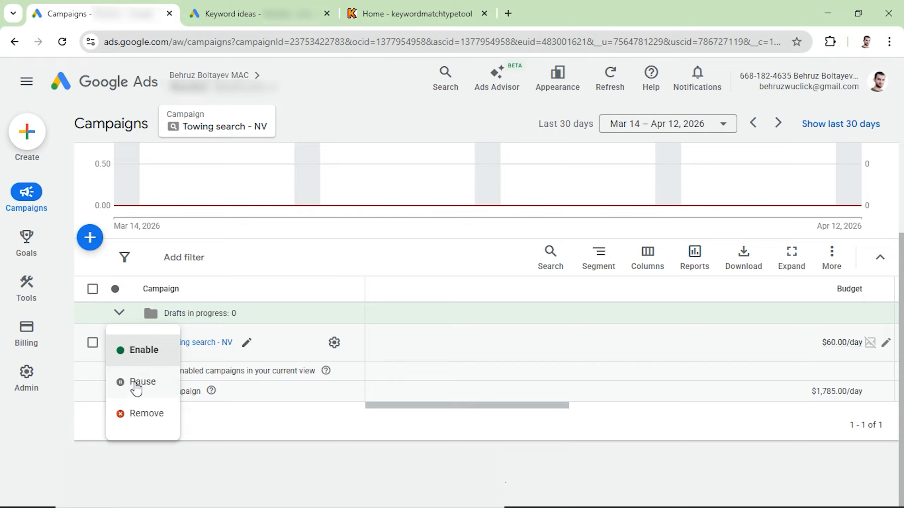
pyautogui.click(143, 387)
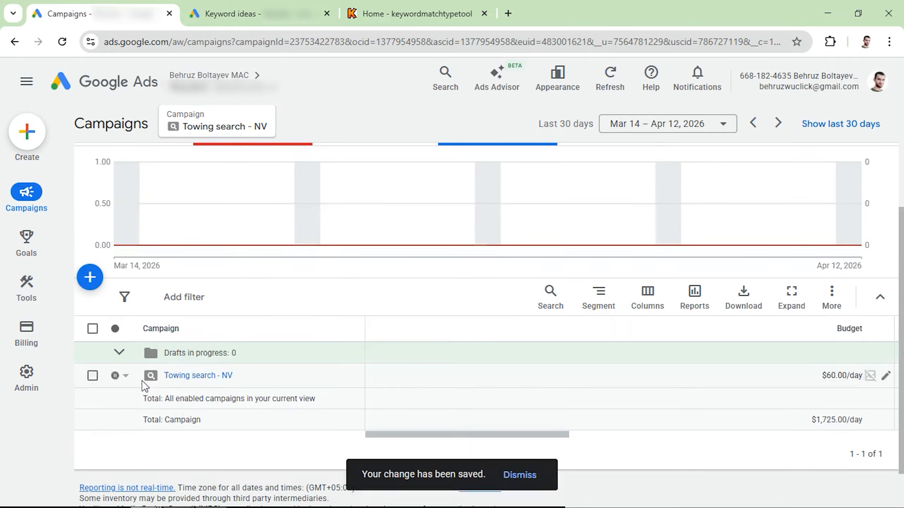
# Step: Examine the account's conversion goals summary, including the Submit lead form, Phone call lead and Engagement goals
pyautogui.moveTo(25, 245)
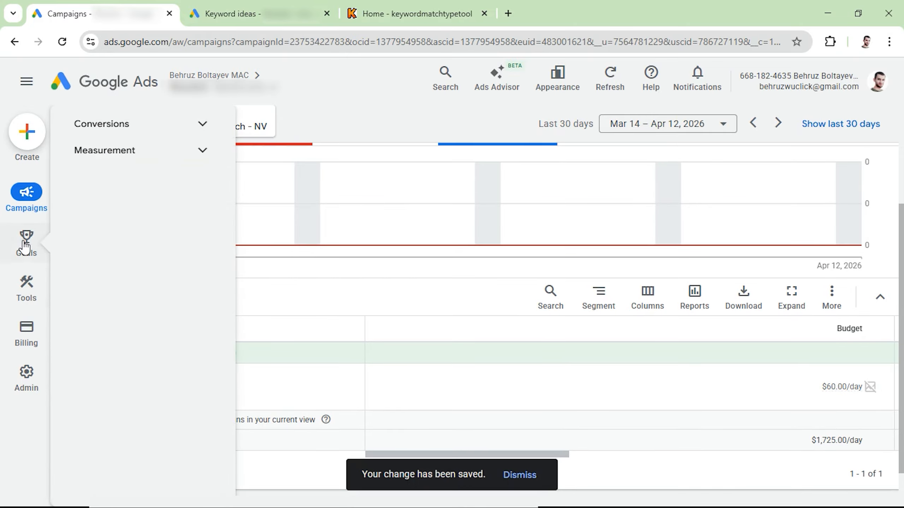
pyautogui.click(120, 125)
pyautogui.click(130, 149)
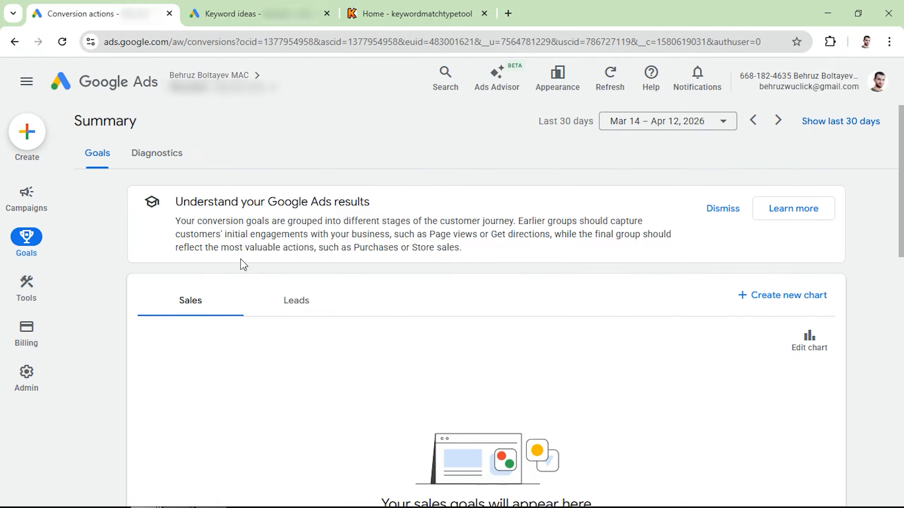
pyautogui.scroll(-15, 242, 266)
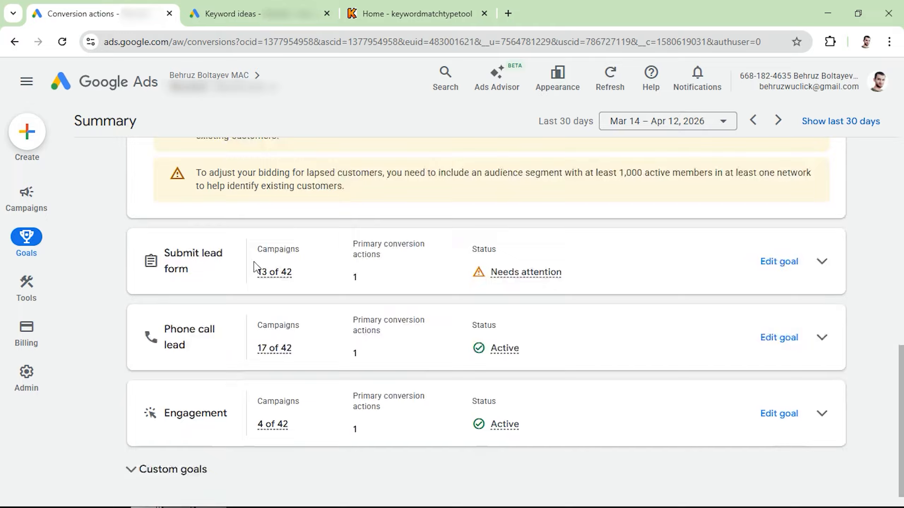
pyautogui.scroll(-1, 254, 267)
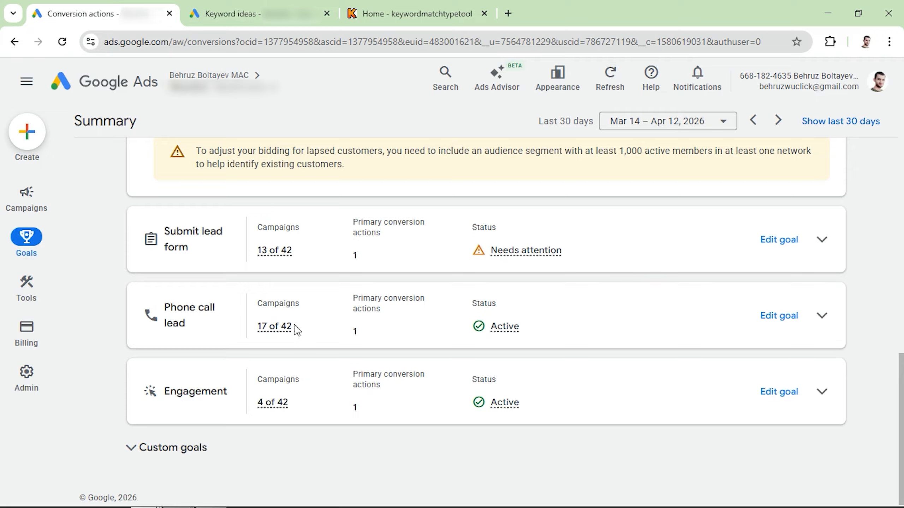
# Step: Return to the campaigns list, set the ad group status filter to Enabled, Paused and reload the page
pyautogui.moveTo(26, 198)
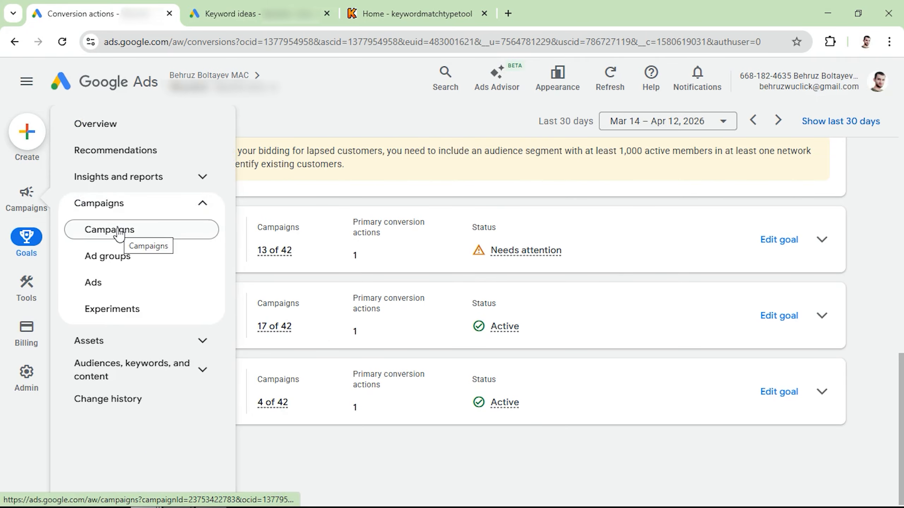
pyautogui.click(95, 230)
pyautogui.scroll(-3, 179, 314)
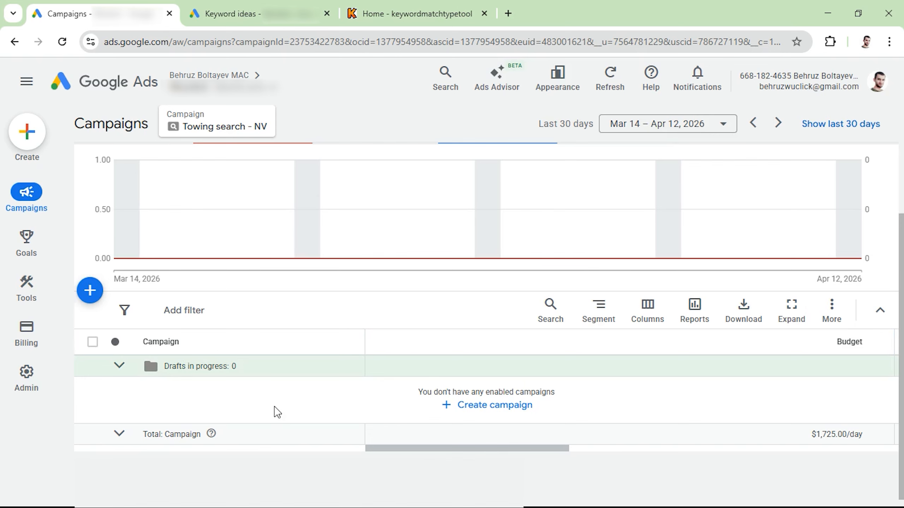
pyautogui.scroll(5, 278, 410)
pyautogui.click(443, 142)
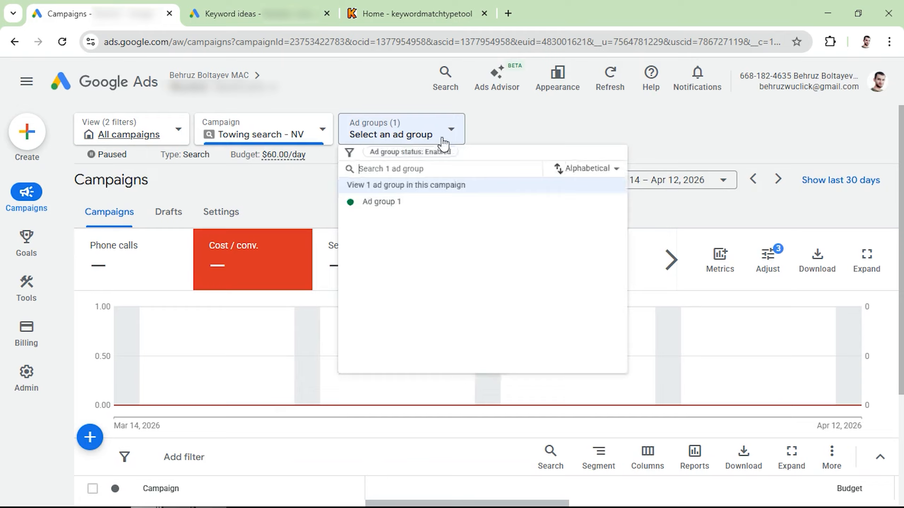
pyautogui.click(409, 152)
pyautogui.click(413, 244)
pyautogui.scroll(-4, 283, 312)
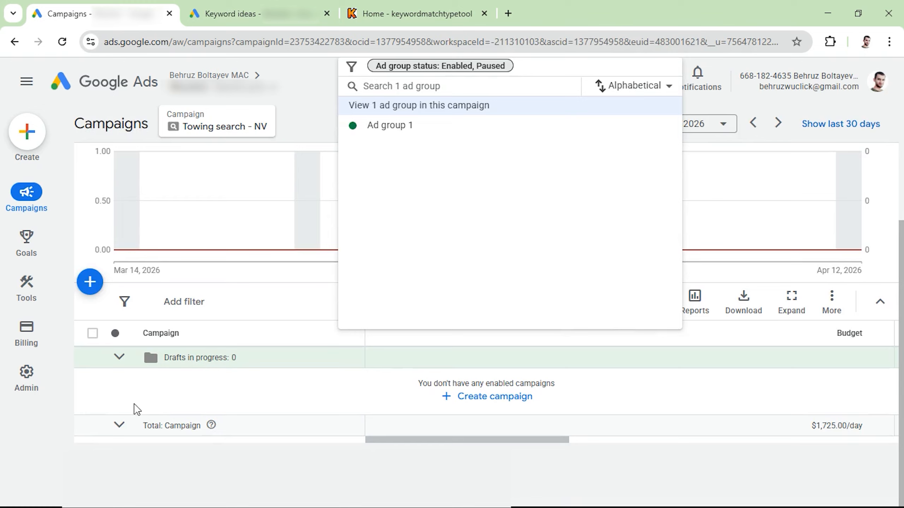
pyautogui.click(134, 405)
pyautogui.click(62, 42)
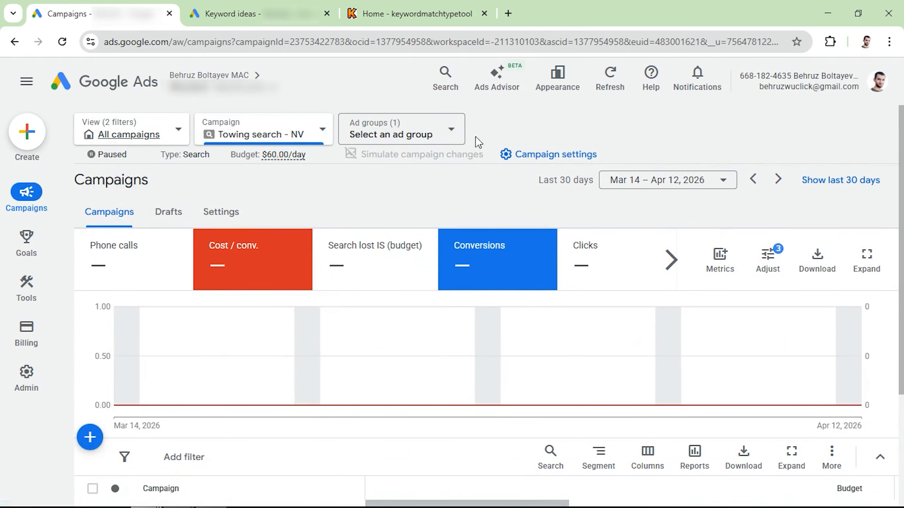
# Step: Set the campaign status filter to Enabled, Paused and find Towing search - NV in the campaigns table
pyautogui.click(322, 130)
pyautogui.click(321, 126)
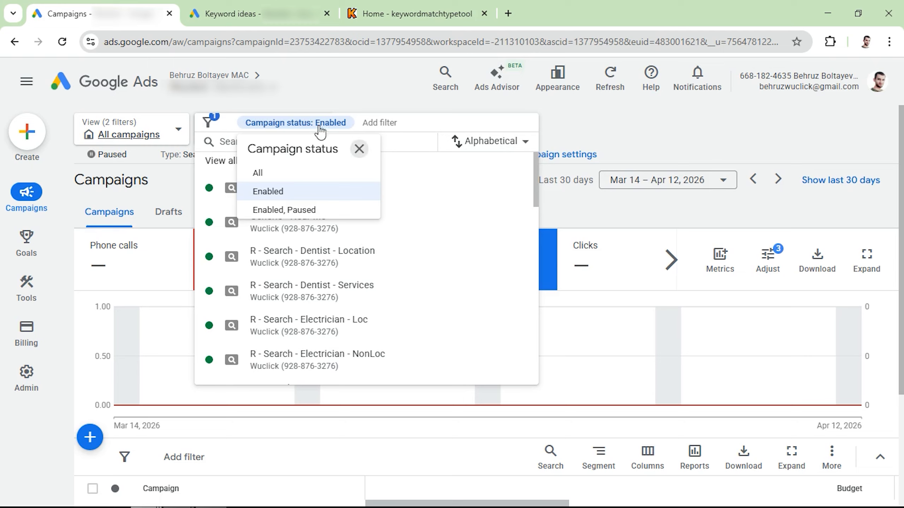
pyautogui.click(284, 210)
pyautogui.scroll(-3, 428, 186)
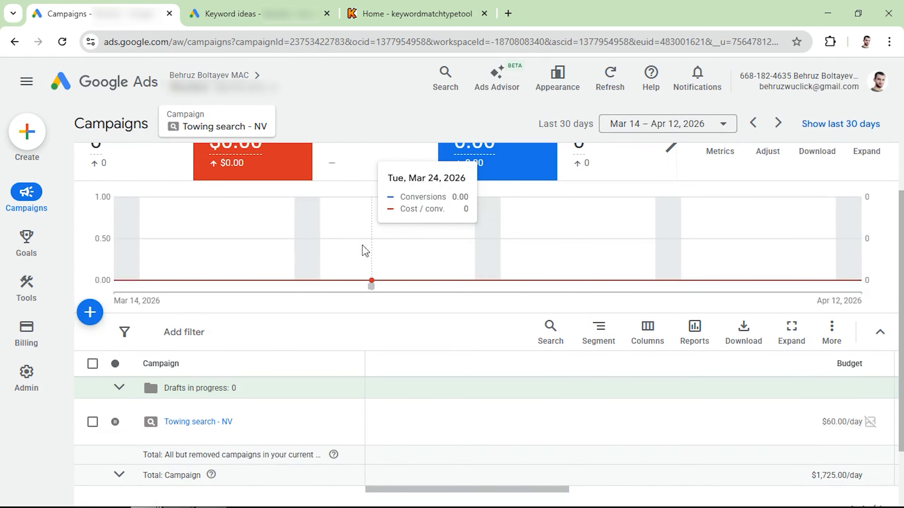
pyautogui.scroll(-2, 363, 249)
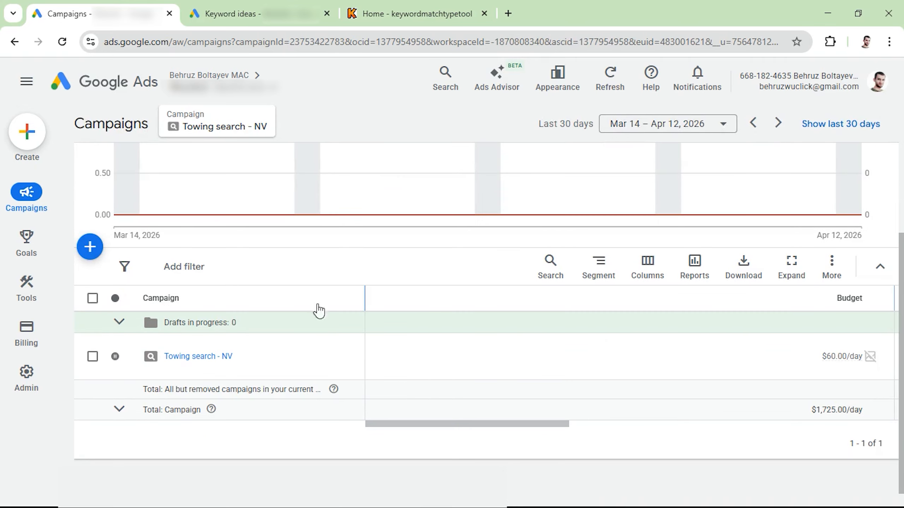
# Step: Open the Towing search - NV campaign and rename its Ad group 1 as Towing services (generic)
pyautogui.click(192, 356)
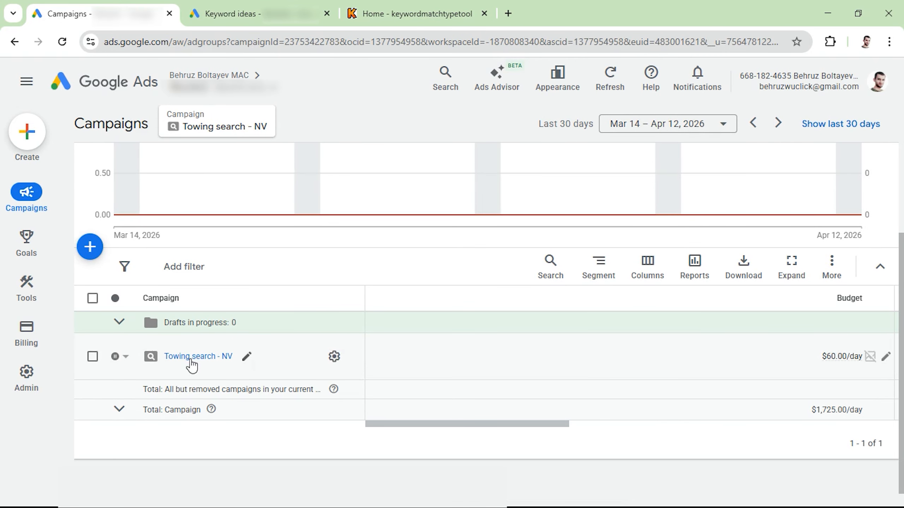
pyautogui.scroll(-4, 222, 363)
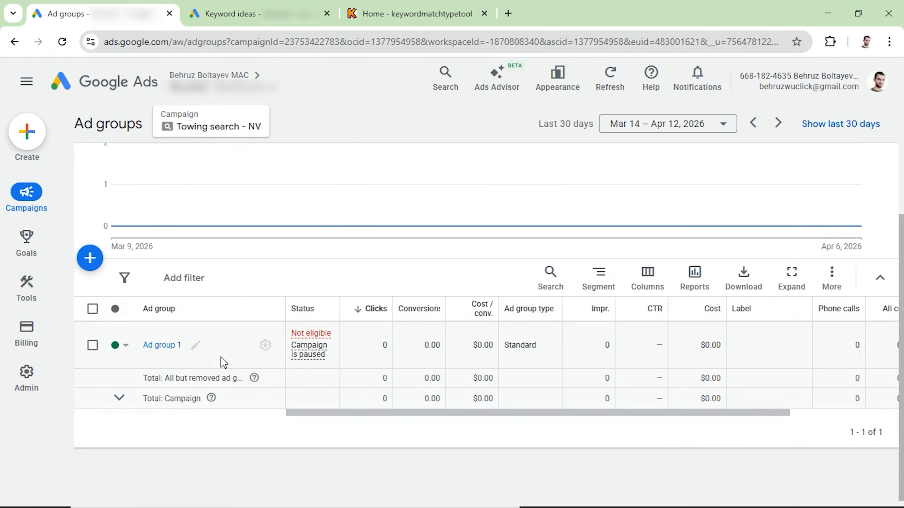
pyautogui.click(196, 345)
pyautogui.write('Towing servi')
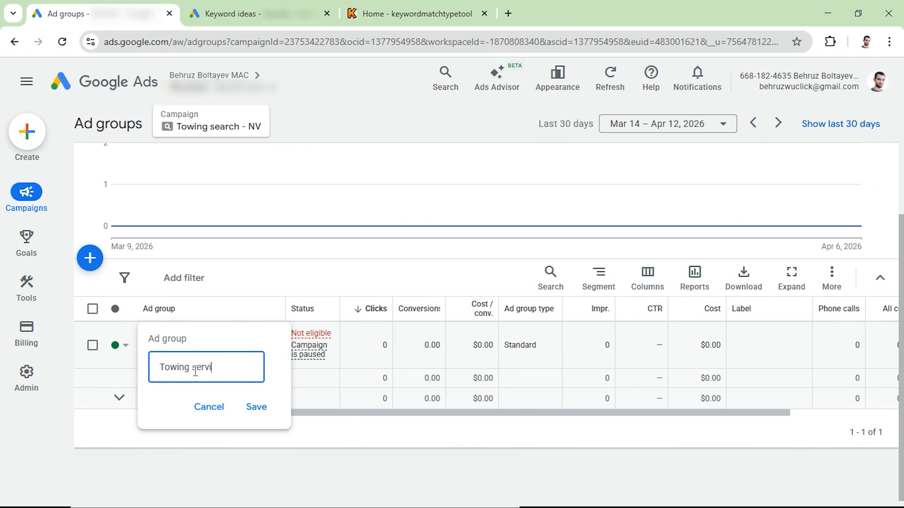
pyautogui.write('ces (generic)')
pyautogui.press('Return')
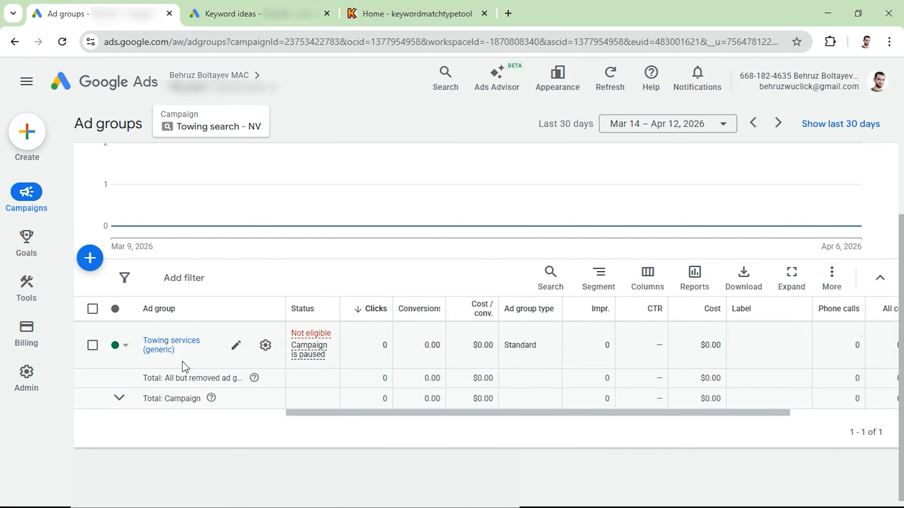
# Step: Copy the Towing services (generic) ad group and paste it into the same Towing search - NV campaign without pausing the copy
pyautogui.click(93, 346)
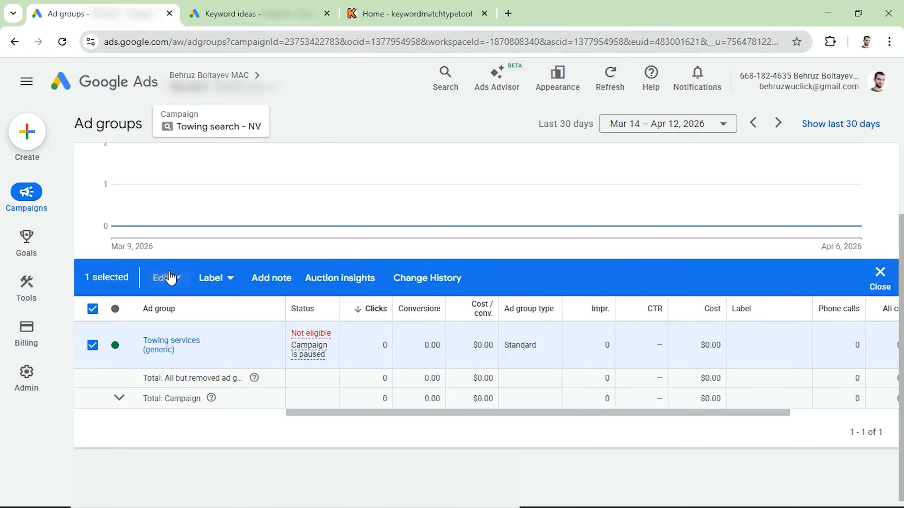
pyautogui.click(166, 278)
pyautogui.click(226, 155)
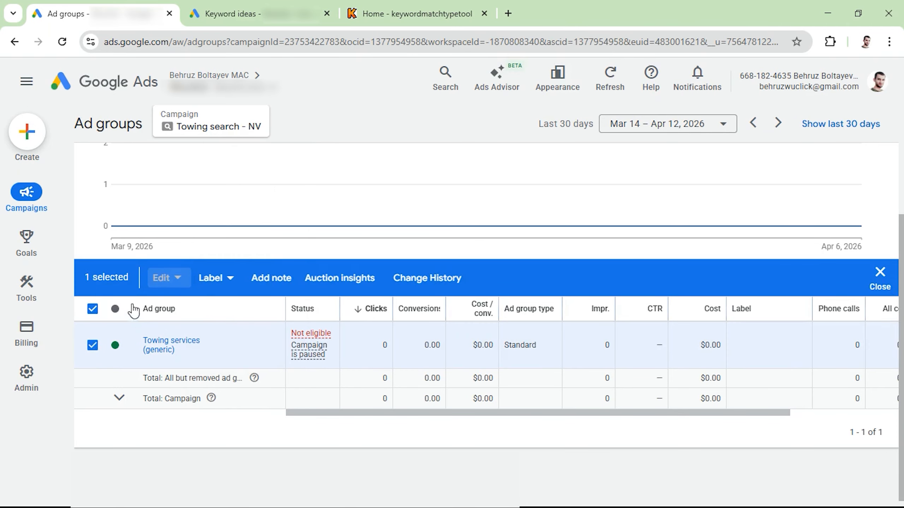
pyautogui.click(170, 279)
pyautogui.click(221, 187)
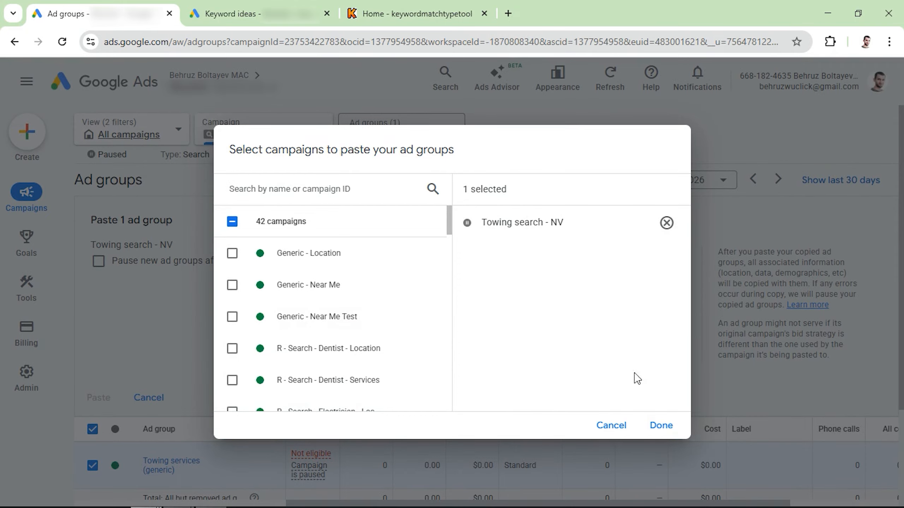
pyautogui.click(663, 425)
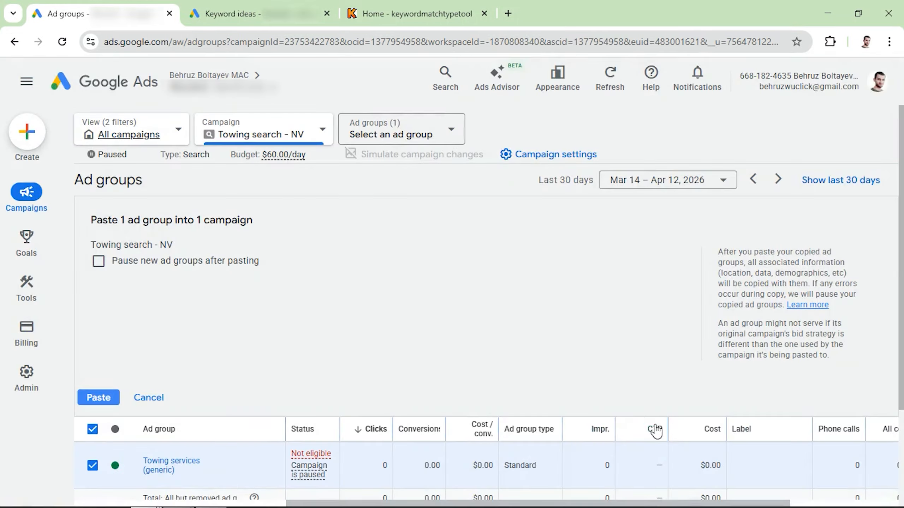
pyautogui.click(97, 397)
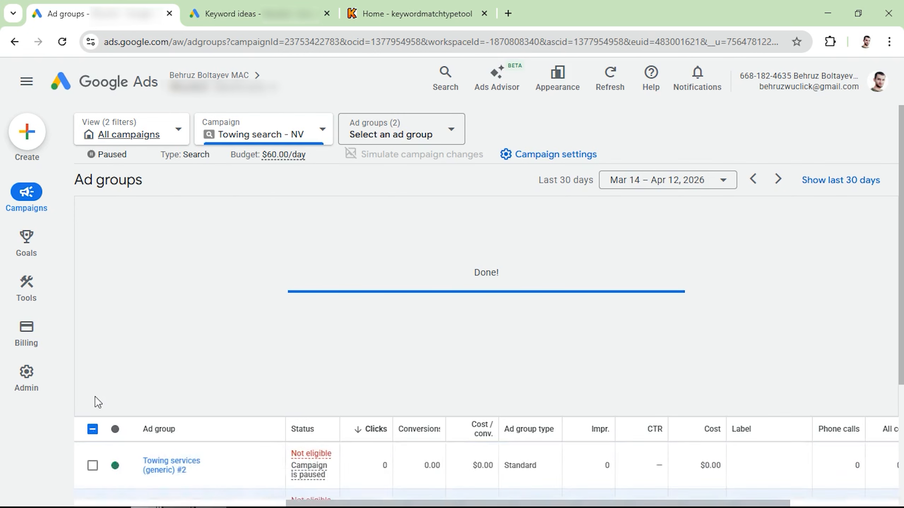
pyautogui.scroll(-3, 168, 378)
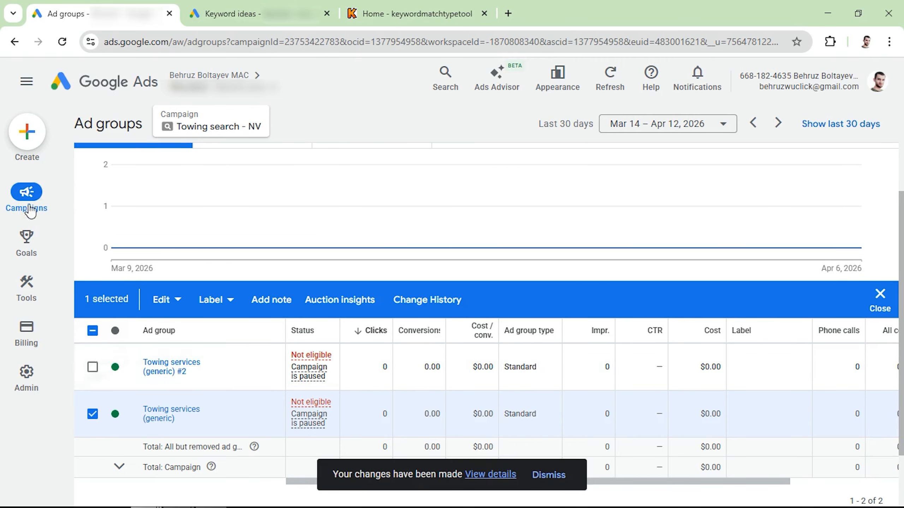
# Step: Return to the campaigns list, open the settings of Towing search - NV and expand its conversion goals
pyautogui.moveTo(34, 203)
pyautogui.click(110, 231)
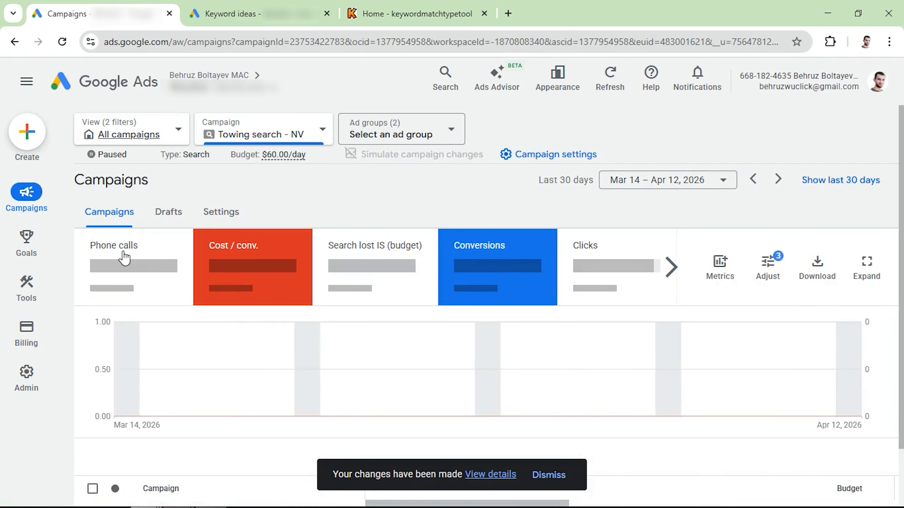
pyautogui.scroll(-3, 341, 339)
pyautogui.moveTo(316, 347)
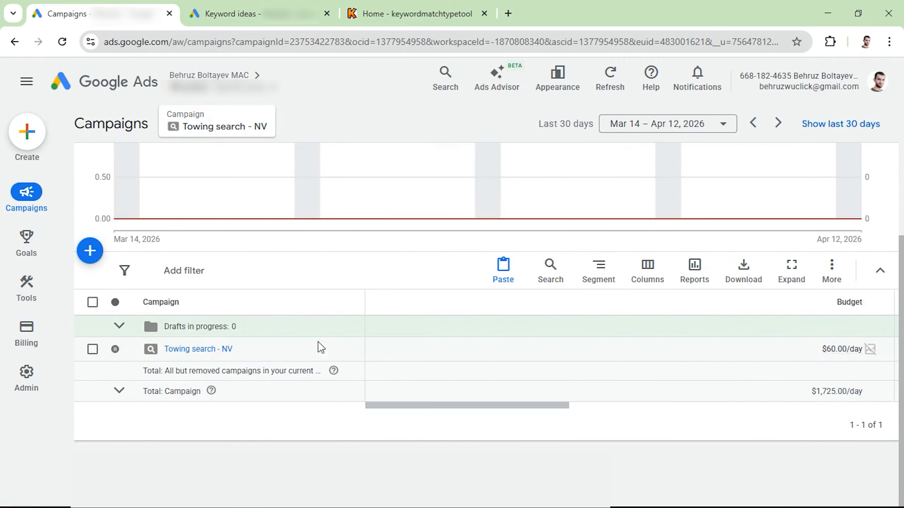
pyautogui.click(334, 361)
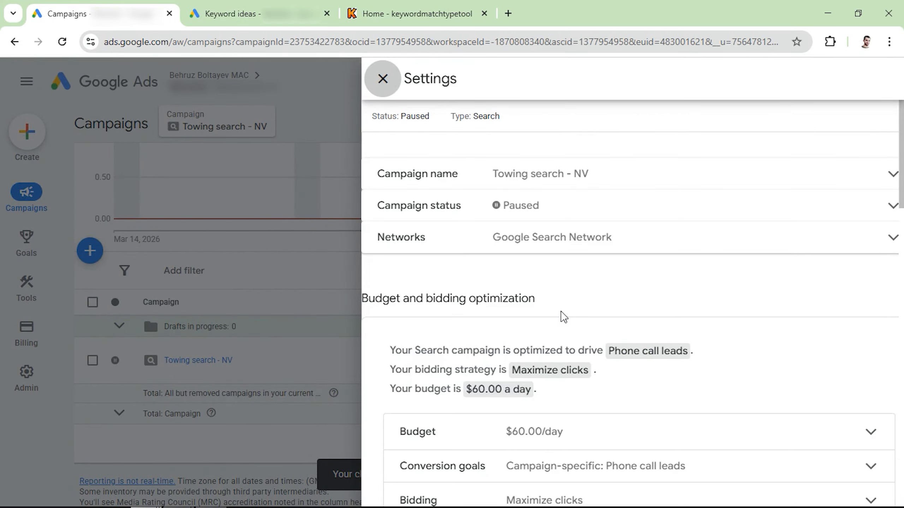
pyautogui.scroll(-4, 561, 316)
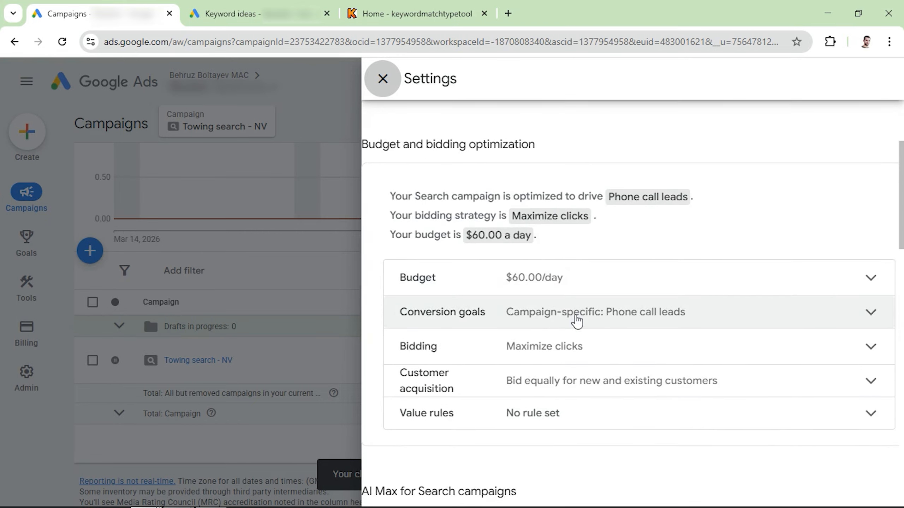
pyautogui.click(577, 317)
pyautogui.scroll(-3, 569, 317)
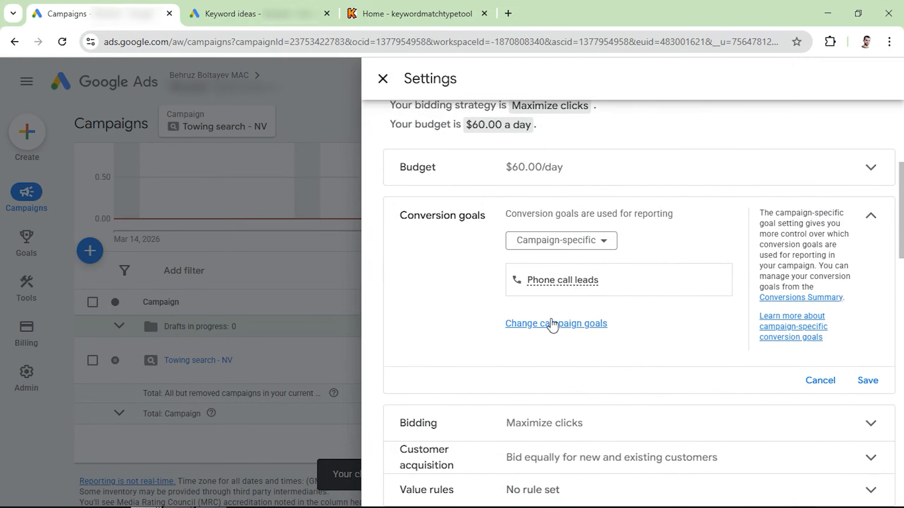
# Step: Try the Account-default option for the conversion goals, view the goals available for the campaign and cancel the selection
pyautogui.click(555, 245)
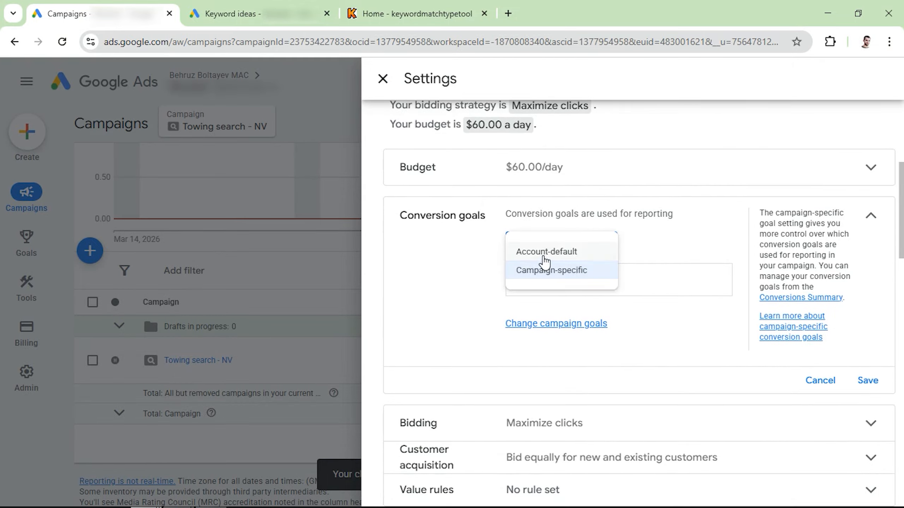
pyautogui.click(547, 255)
pyautogui.click(571, 323)
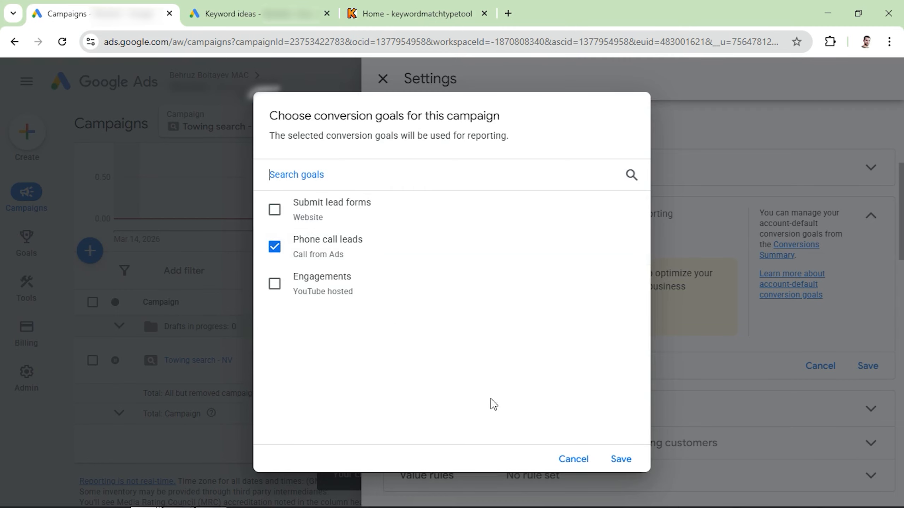
pyautogui.click(573, 459)
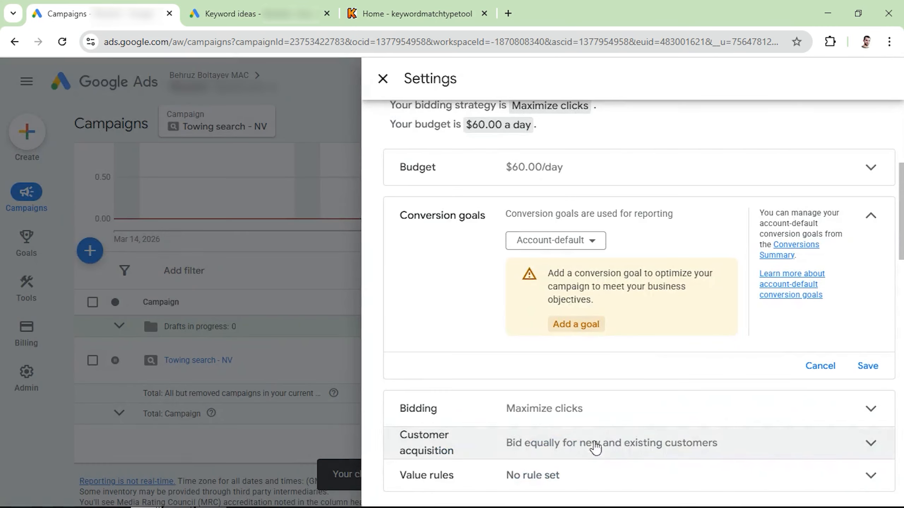
# Step: Set the conversion goals to Campaign-specific with Phone call leads, save them and close the campaign settings
pyautogui.click(553, 245)
pyautogui.click(525, 270)
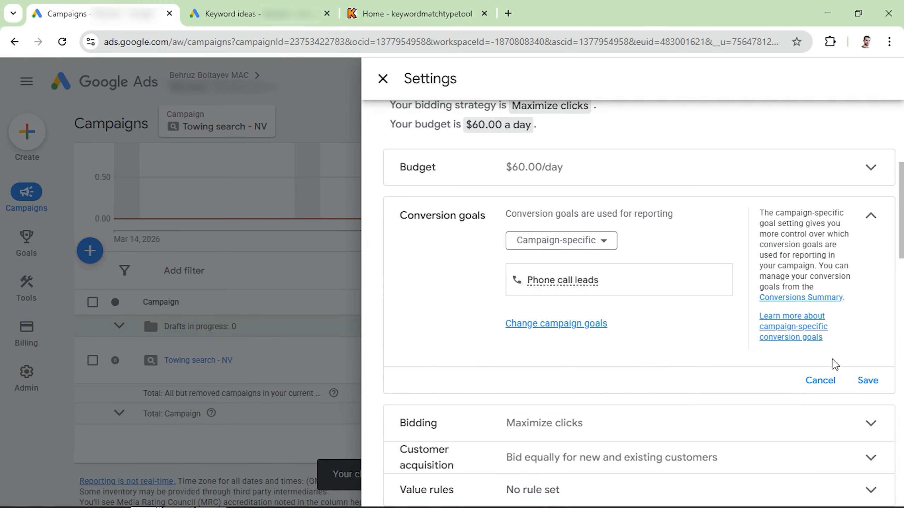
pyautogui.click(865, 383)
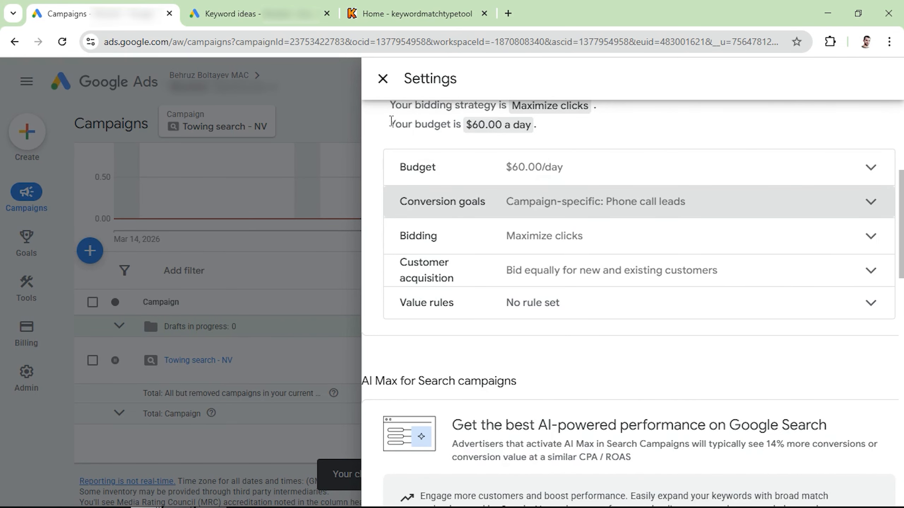
pyautogui.click(383, 79)
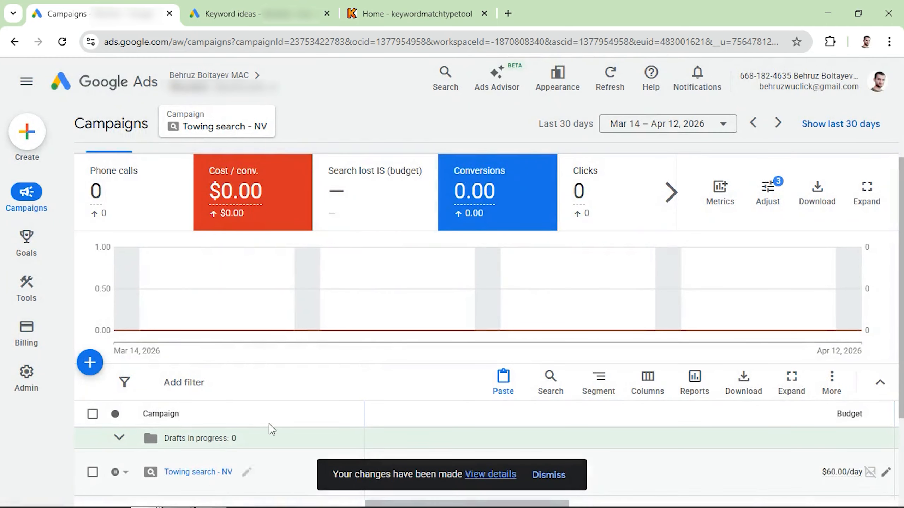
pyautogui.scroll(-2, 250, 427)
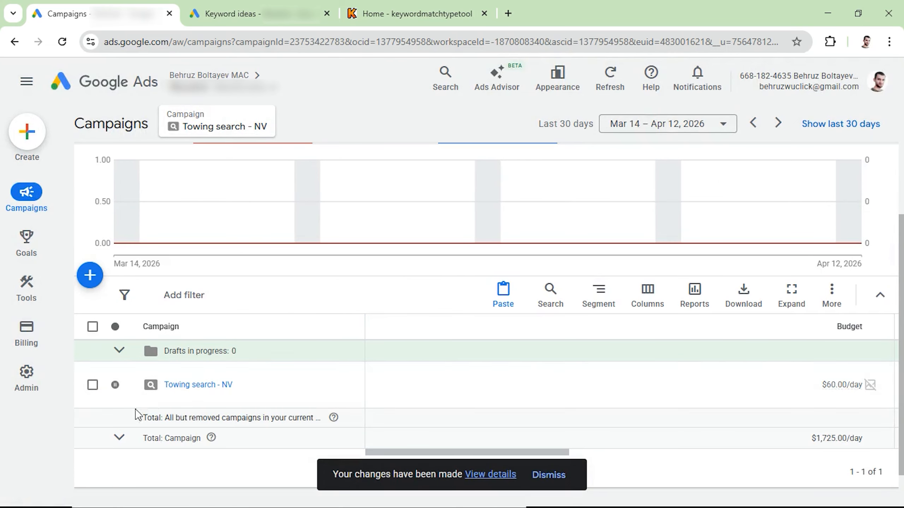